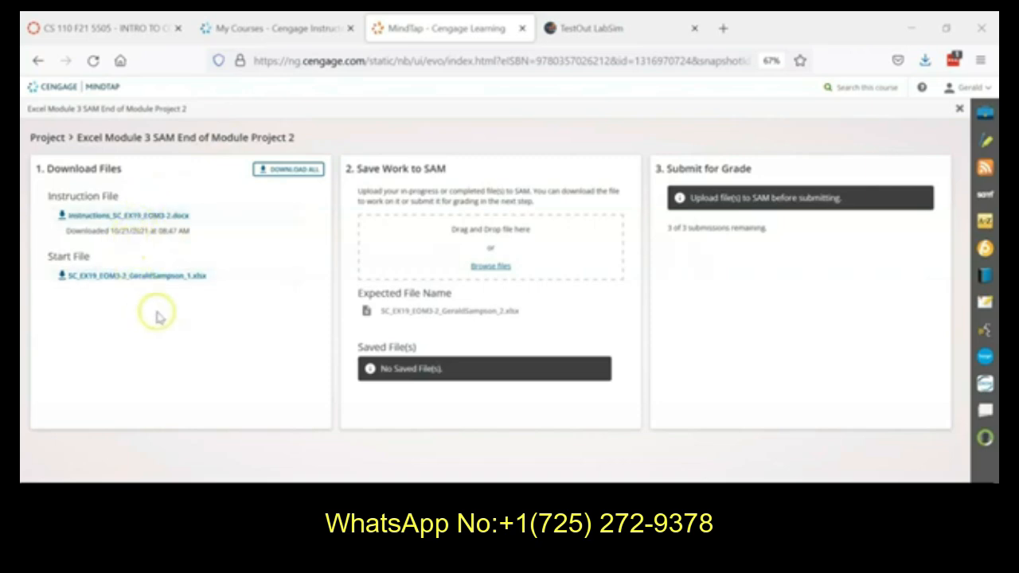
Step: Download the SC_EX19_EOM3-2 start file from the project page and open it in Excel
left_click_drag(154, 278, 153, 276)
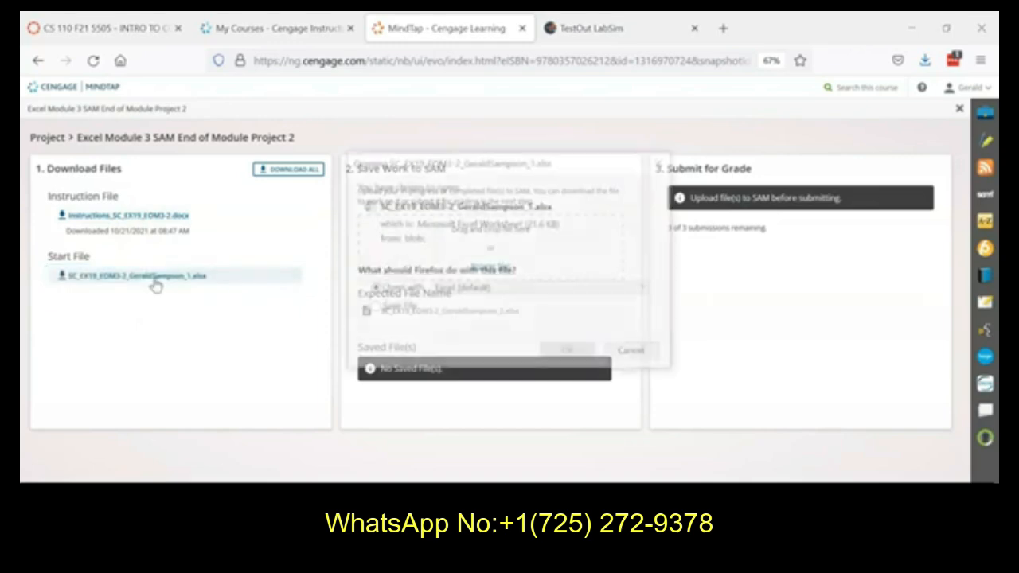
left_click(561, 352)
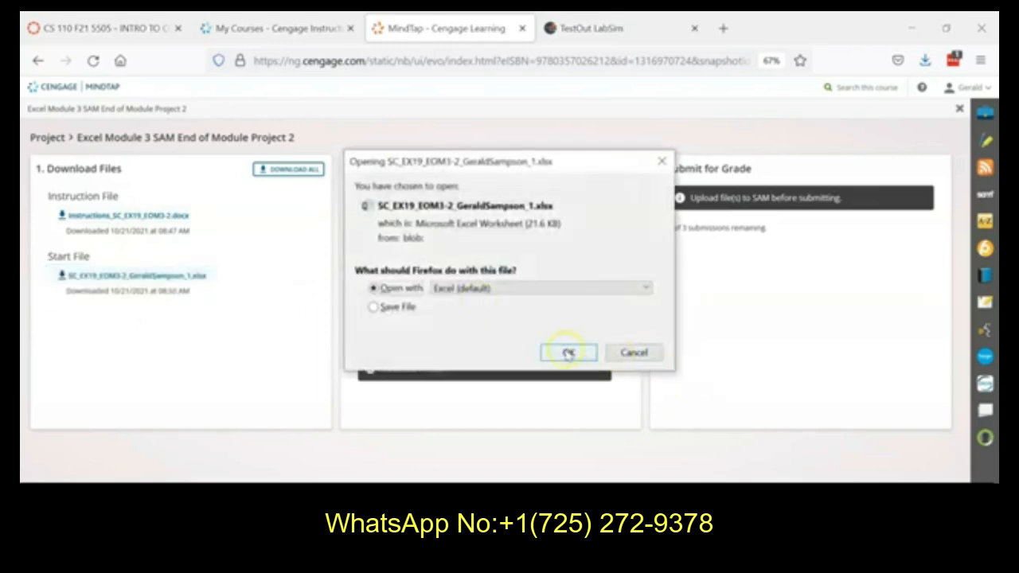
left_click(568, 353)
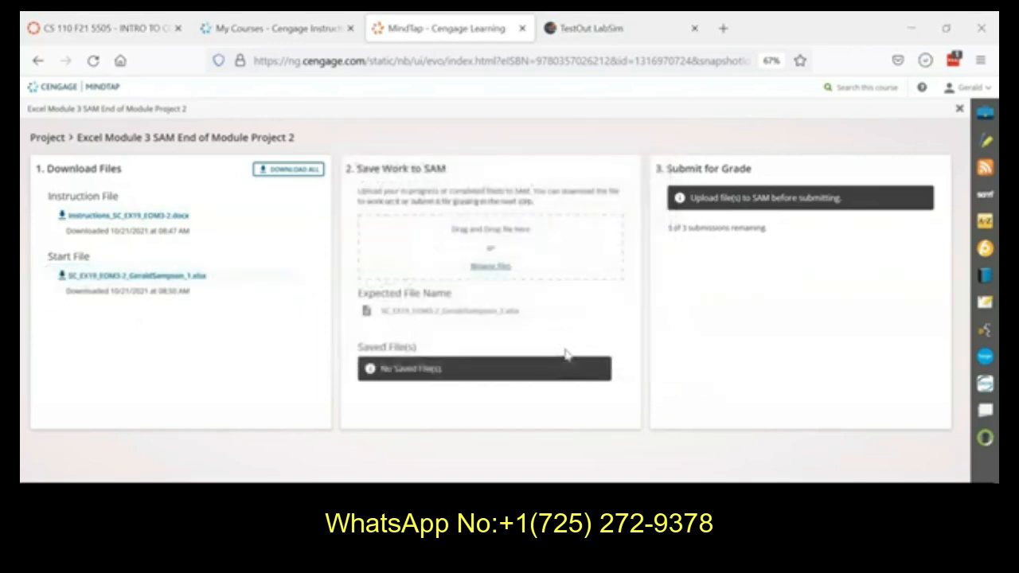
left_click(568, 353)
left_click(568, 352)
left_click(514, 304)
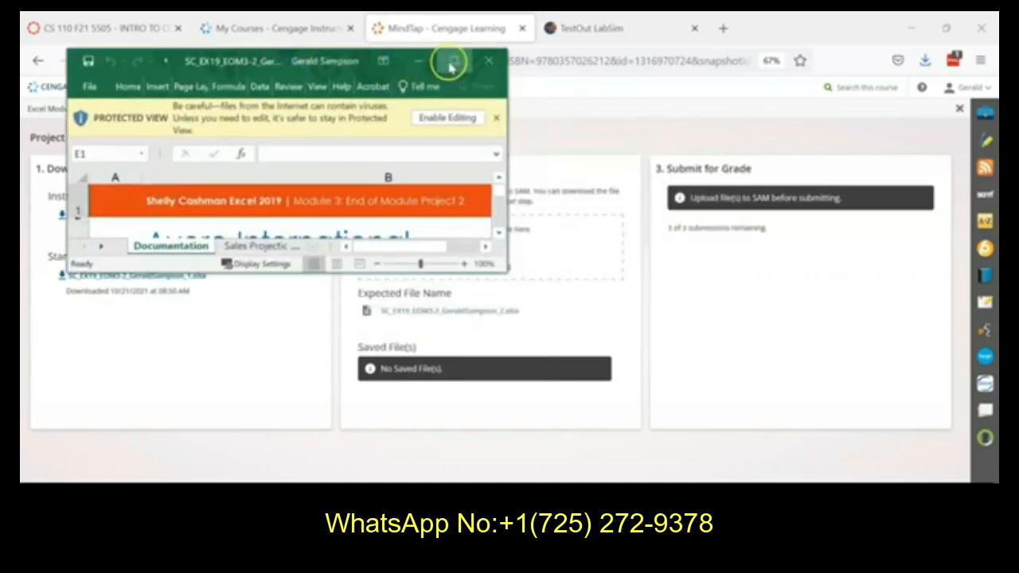
Step: Maximize the workbook window, enable editing, and go to the Sales Projections sheet
left_click(451, 64)
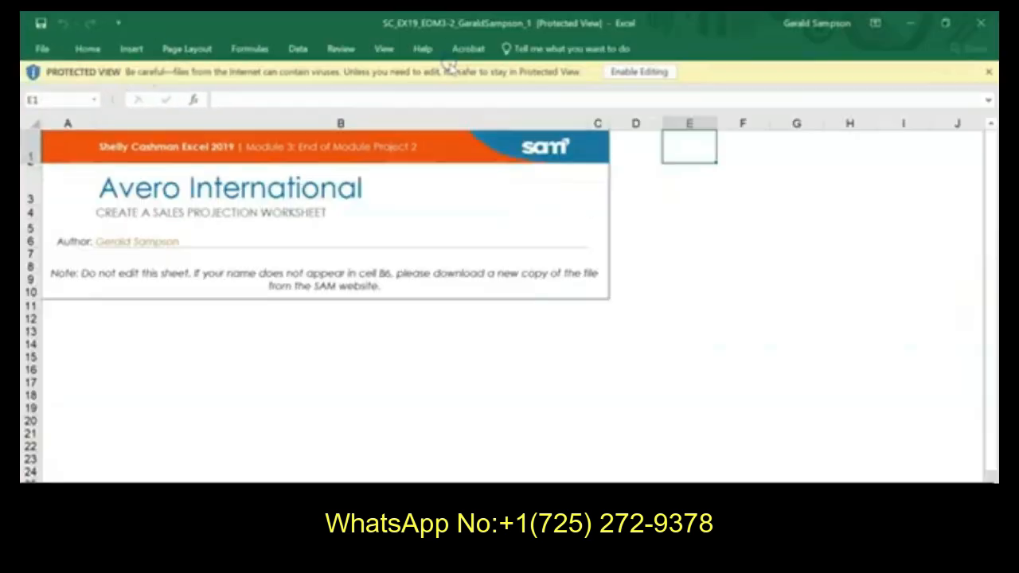
left_click(641, 71)
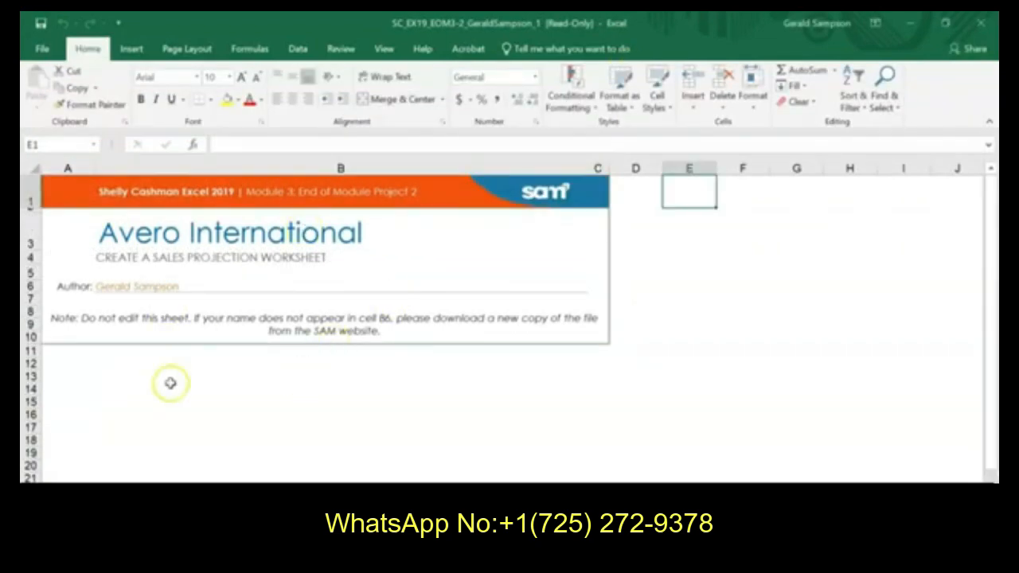
key("ctrl+Page_Down")
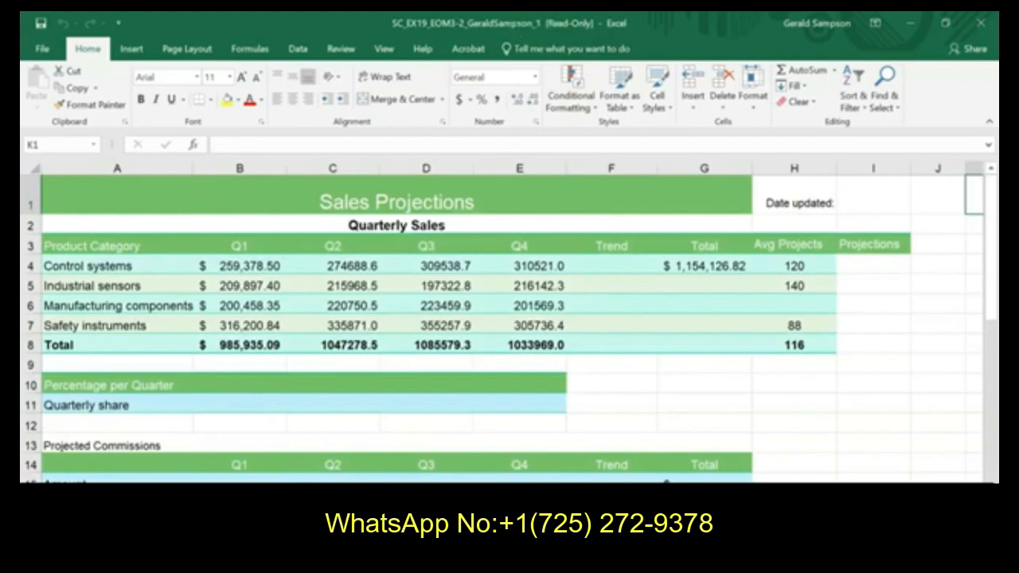
Step: Start saving a copy of the workbook in the CS110 Homework folder inside Documents, ___Fall2021
left_click(42, 48)
left_click(42, 176)
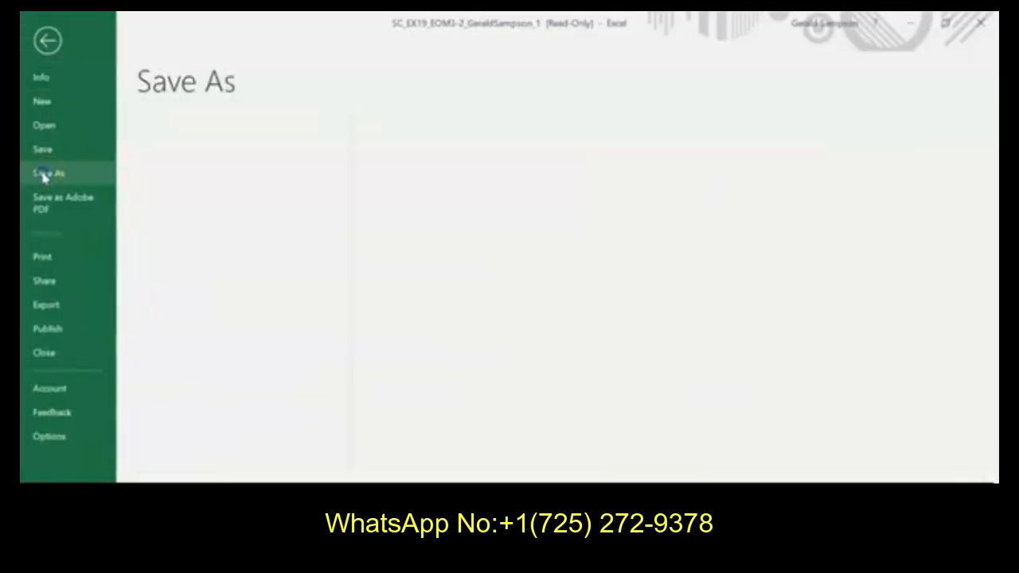
left_click(227, 346)
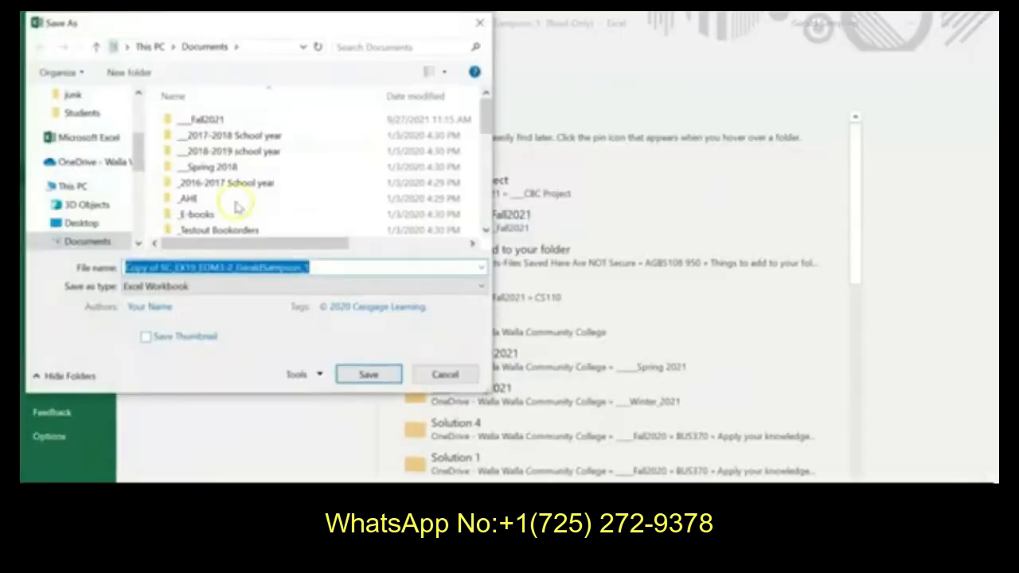
double_click(204, 119)
double_click(205, 118)
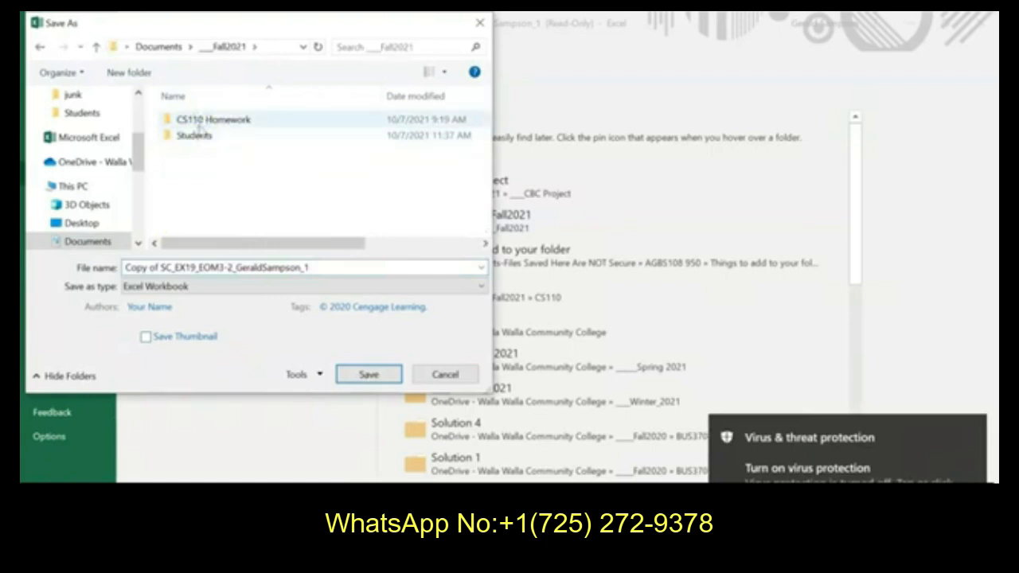
Step: Remove "Copy of" from the file name, change its ending from _1 to _2, and save the workbook
left_click(162, 265)
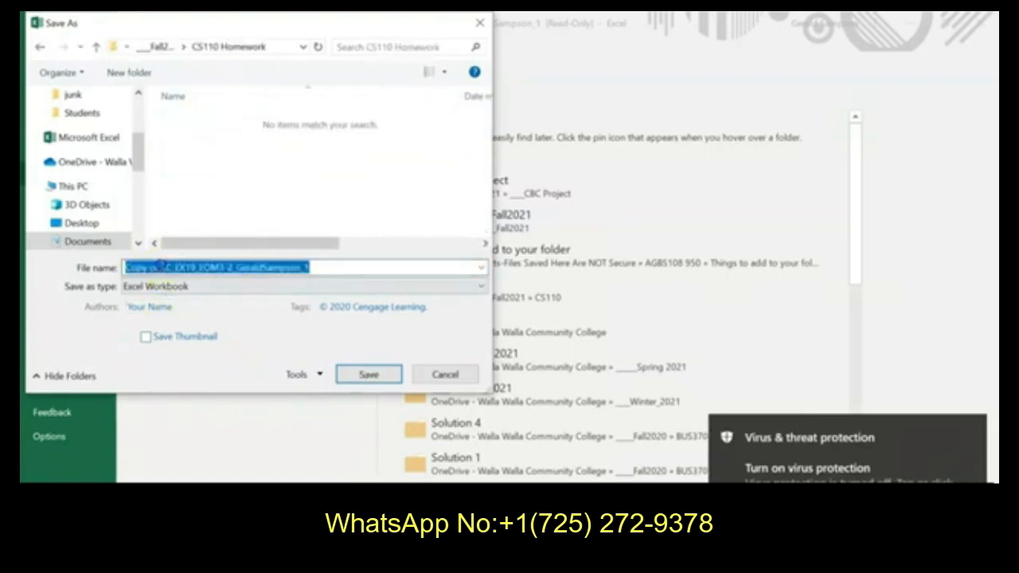
left_click_drag(162, 265, 126, 274)
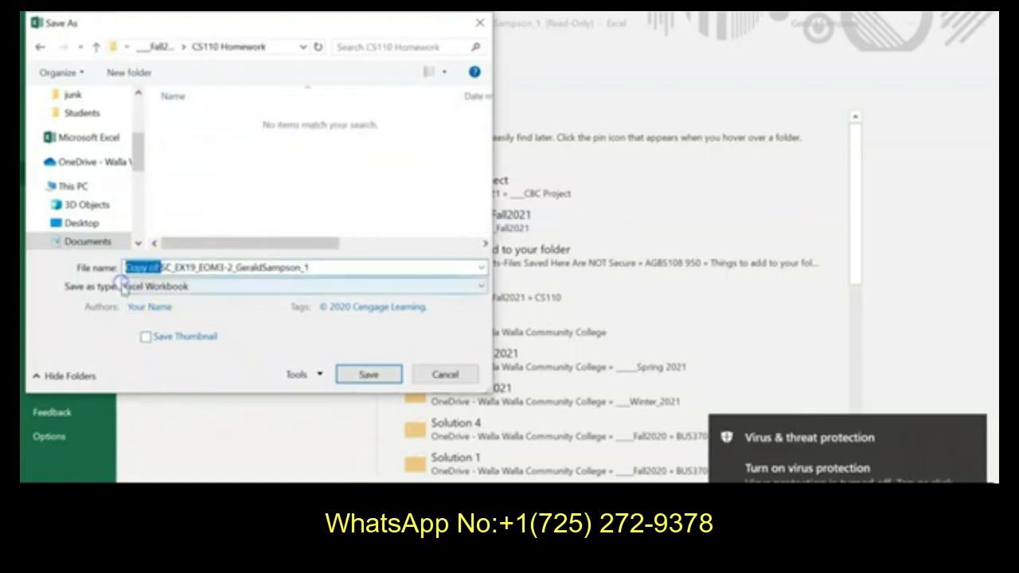
key("Delete")
left_click(283, 268)
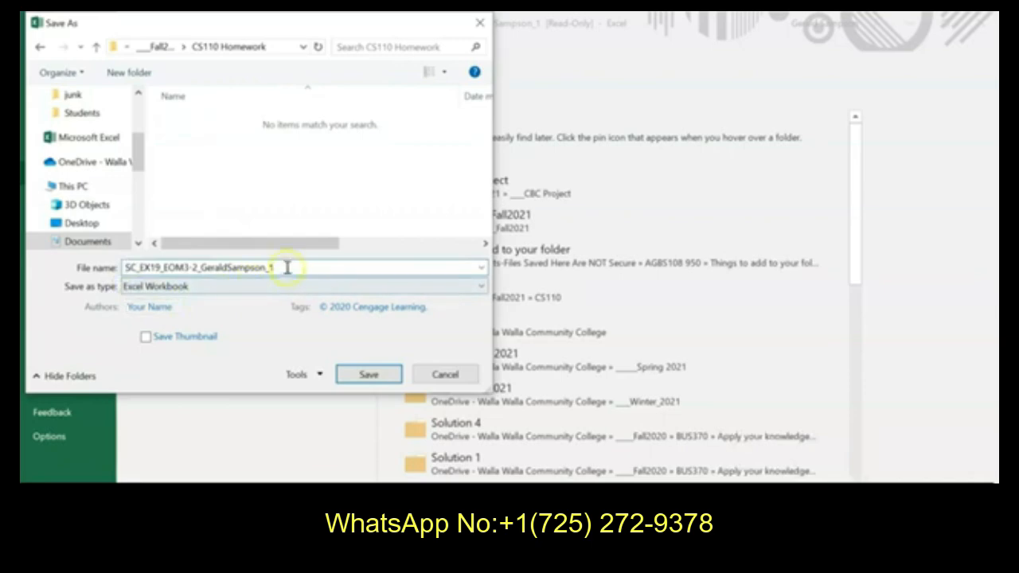
key("BackSpace")
type("2")
left_click(352, 374)
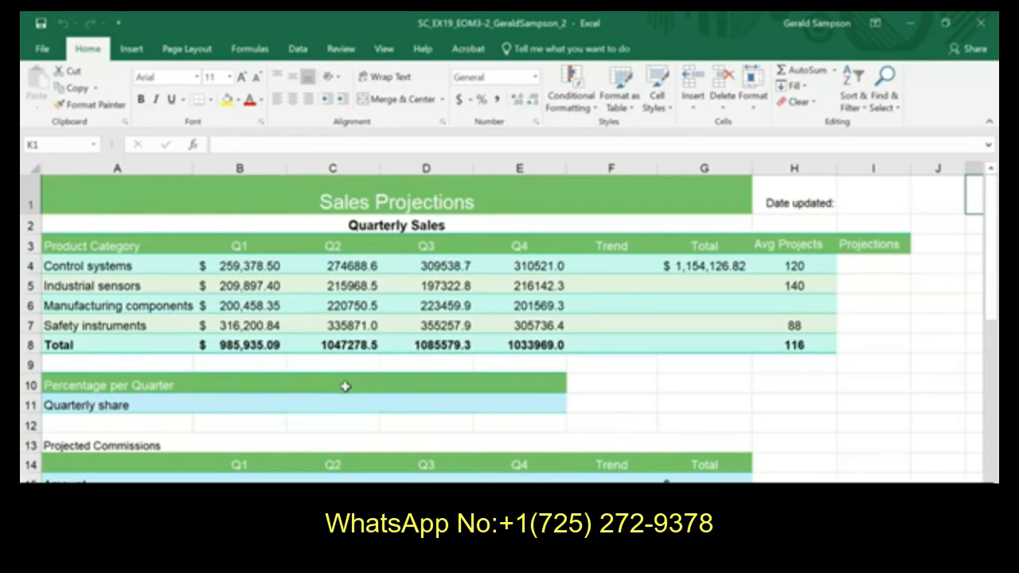
Step: Middle-align the Sales Projections title in merged cell A1
left_click(133, 197)
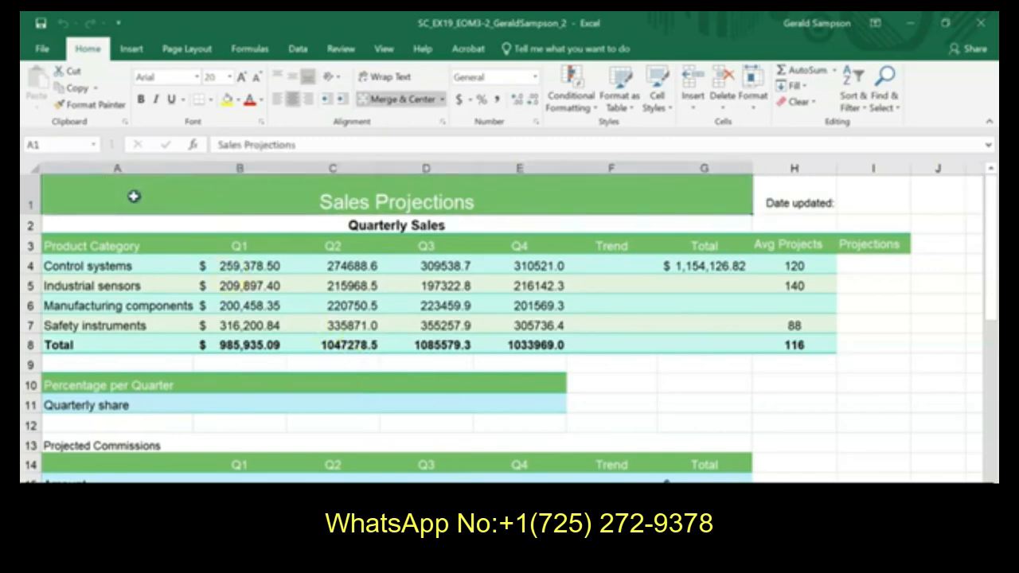
left_click(213, 209)
left_click(235, 209)
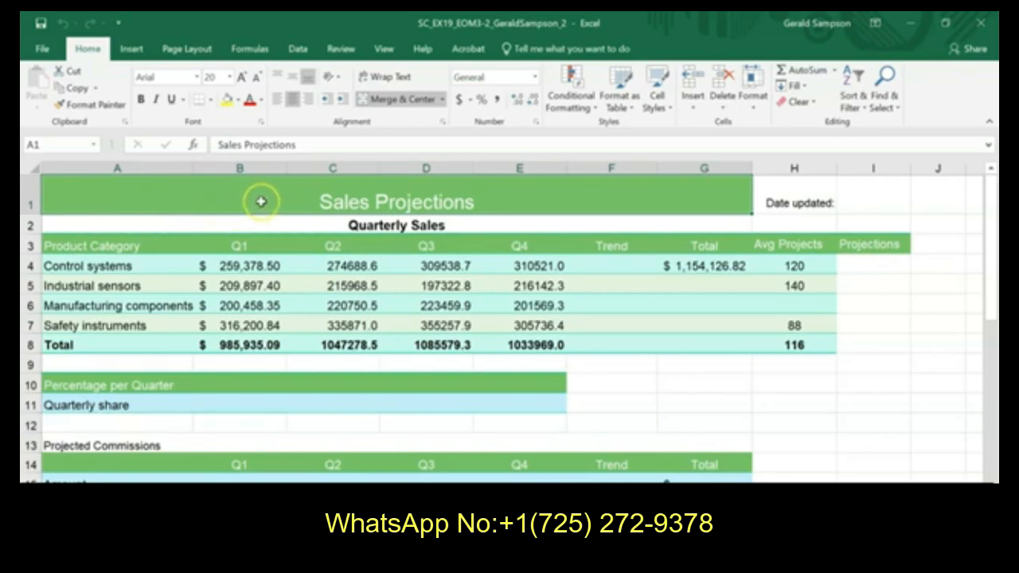
left_click(296, 79)
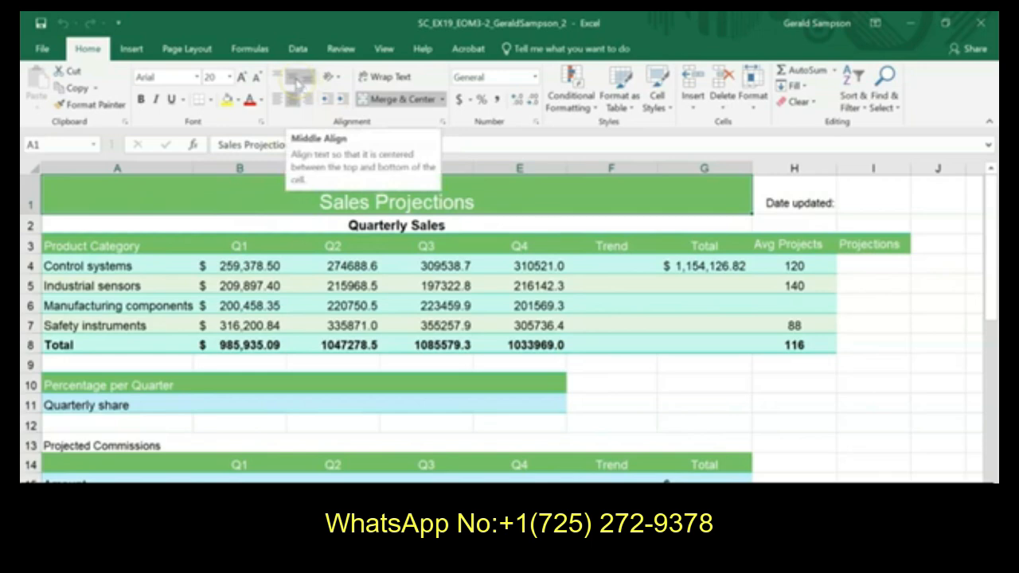
left_click(295, 79)
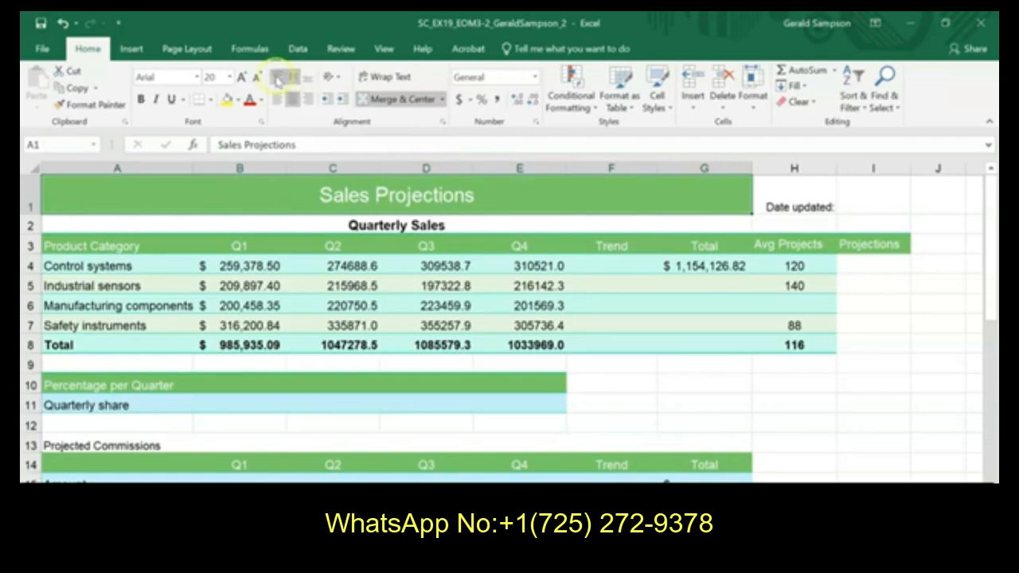
Step: Italicize the "Date updated:" label in H1 and enter the formula =NOW() in cell I1
left_click(780, 204)
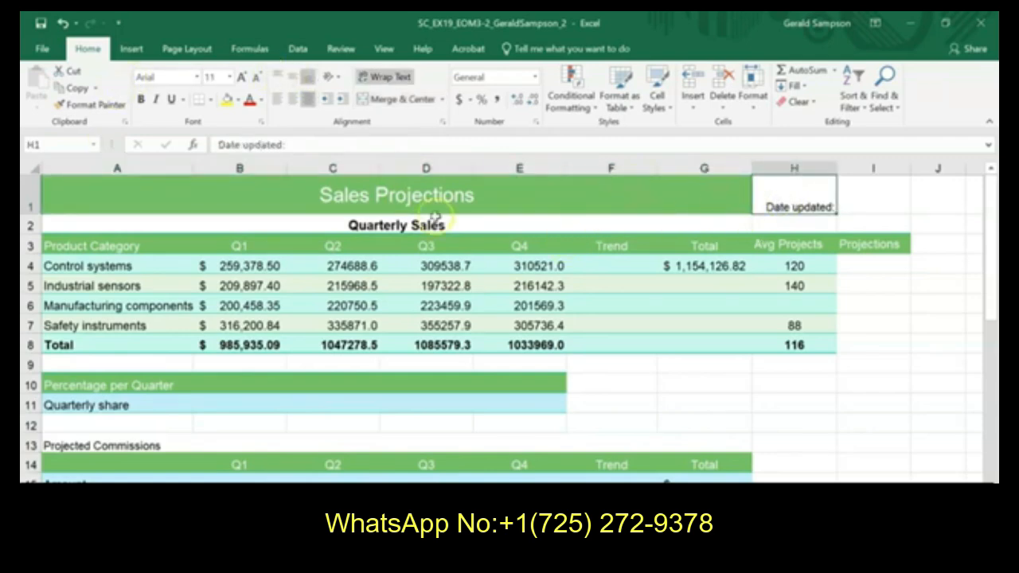
left_click(157, 101)
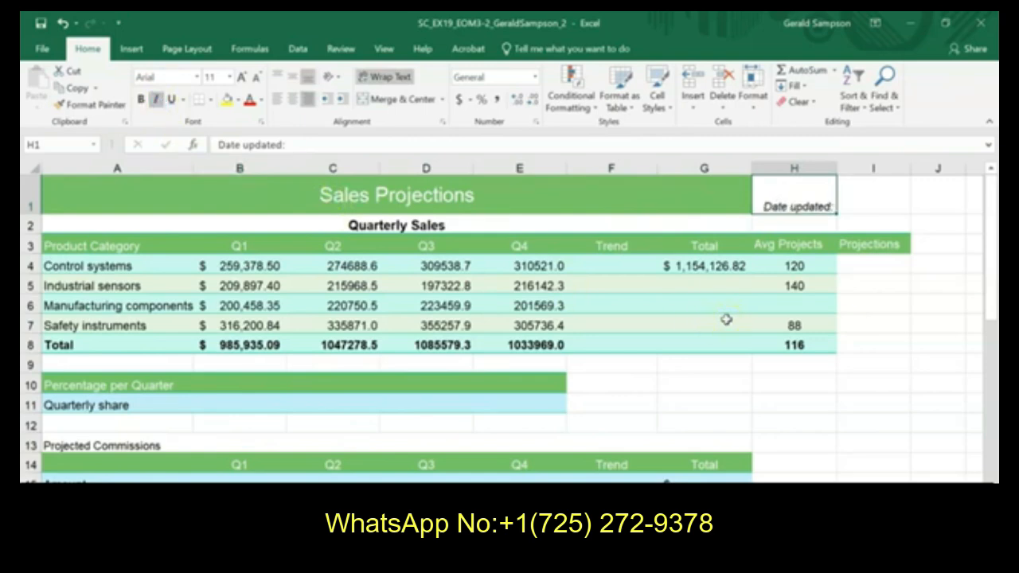
left_click(867, 266)
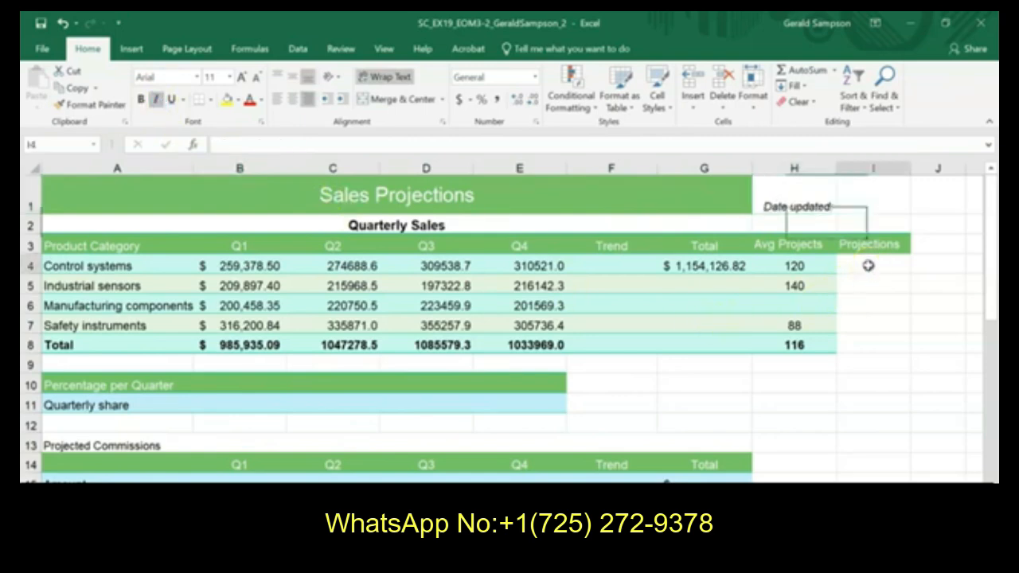
left_click(874, 198)
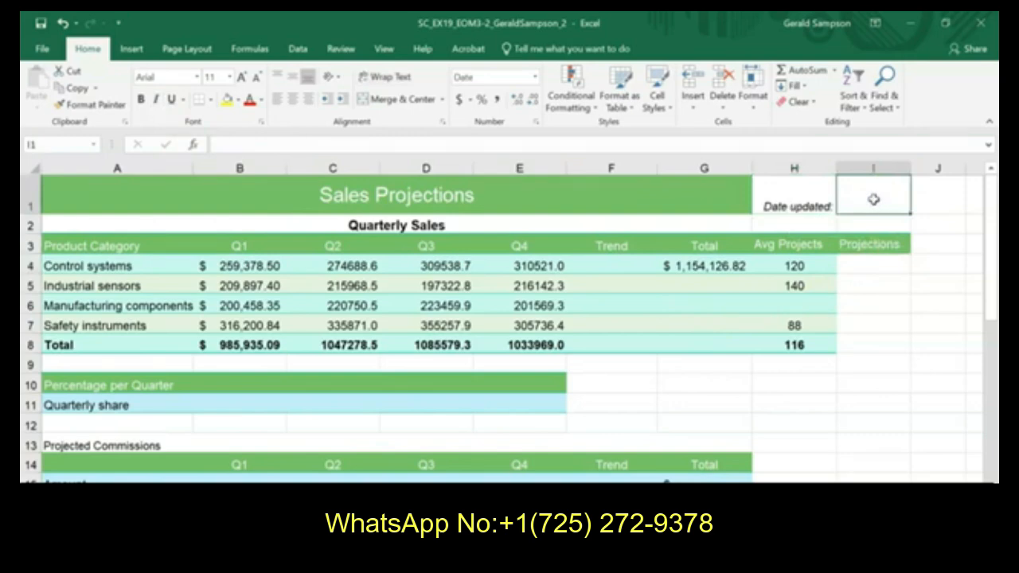
type("=n")
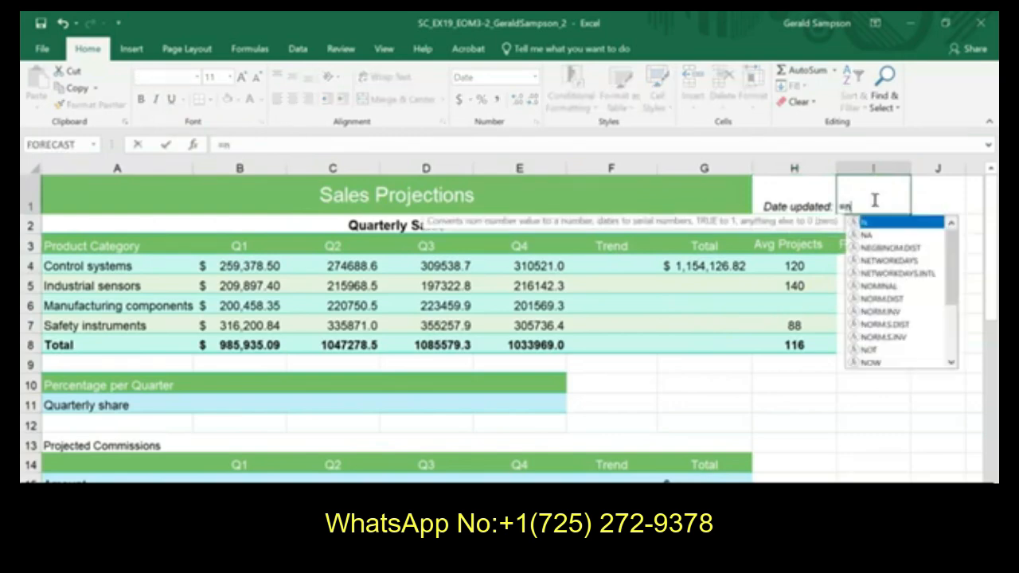
type("ow()")
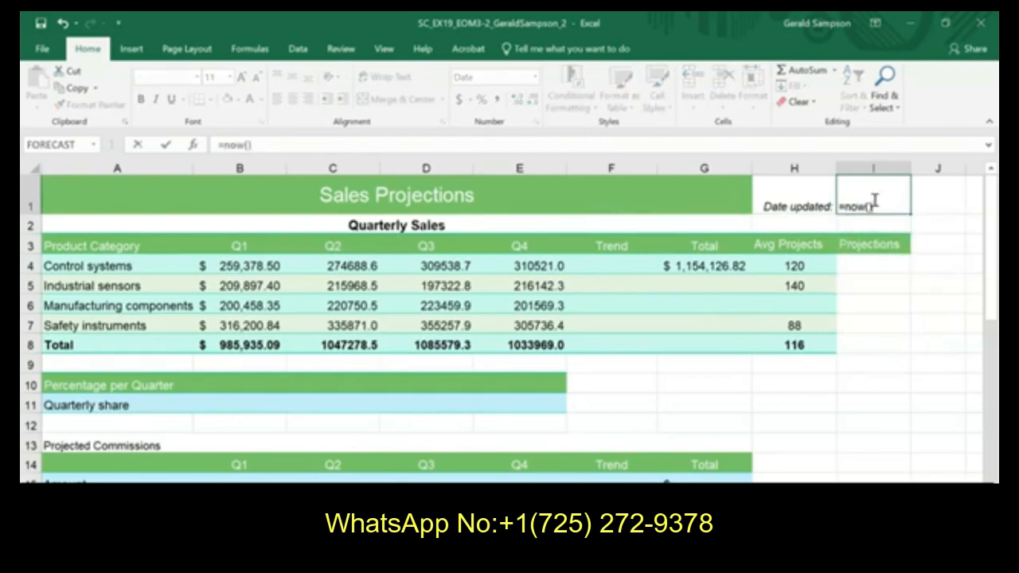
key("Return")
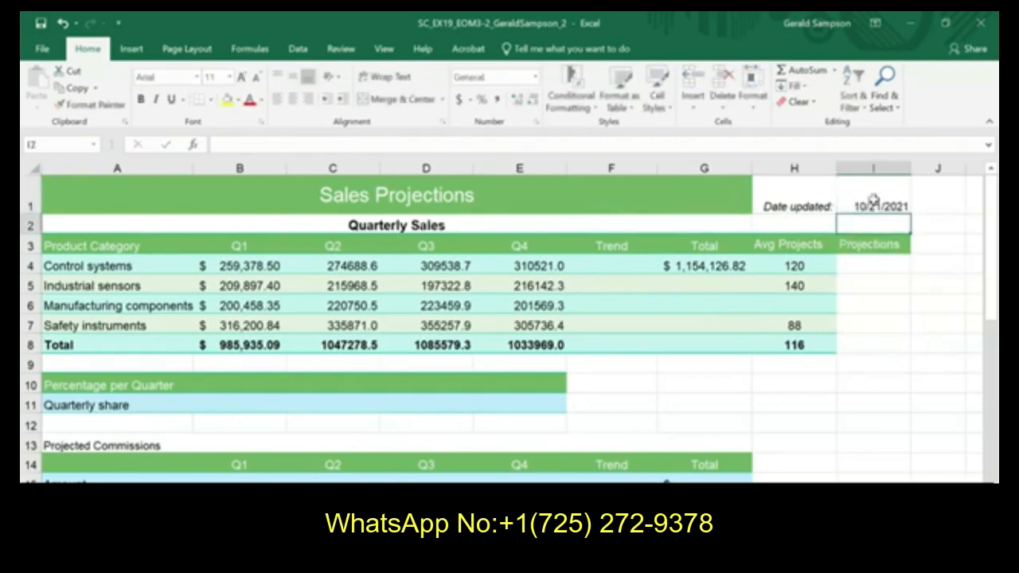
Step: Check the date number format applied to cell I1 without changing it
left_click(873, 203)
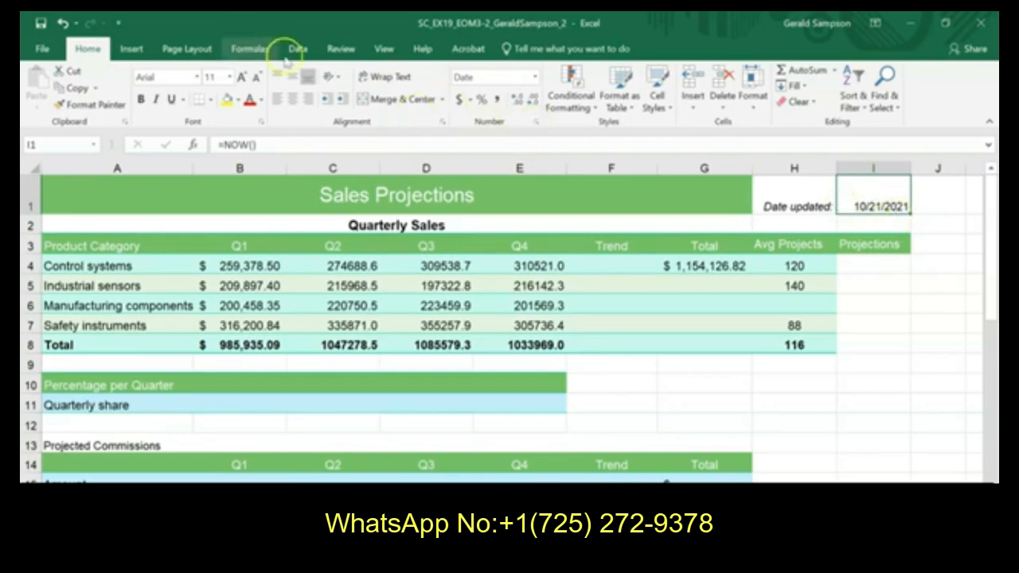
left_click(536, 121)
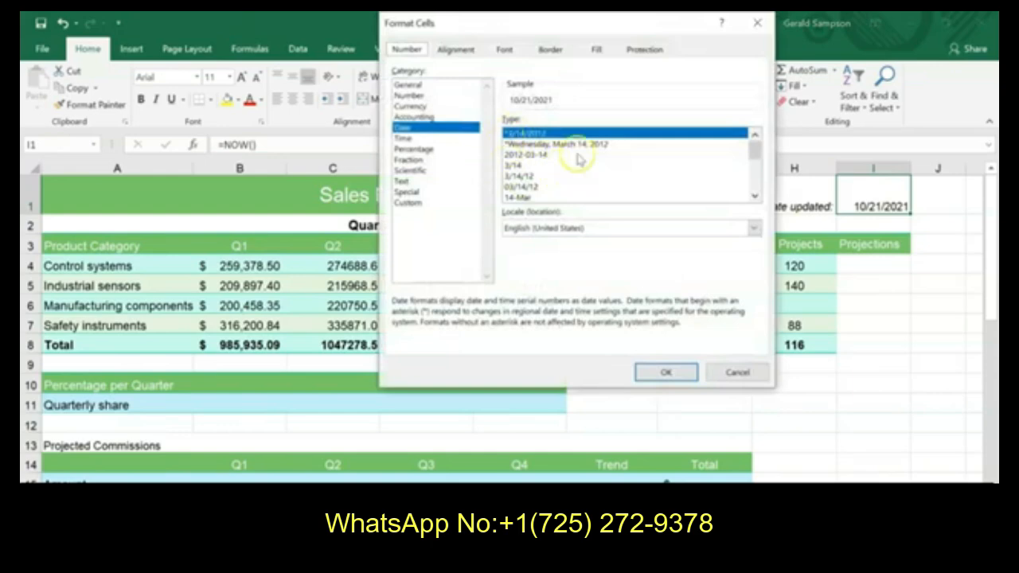
left_click(758, 379)
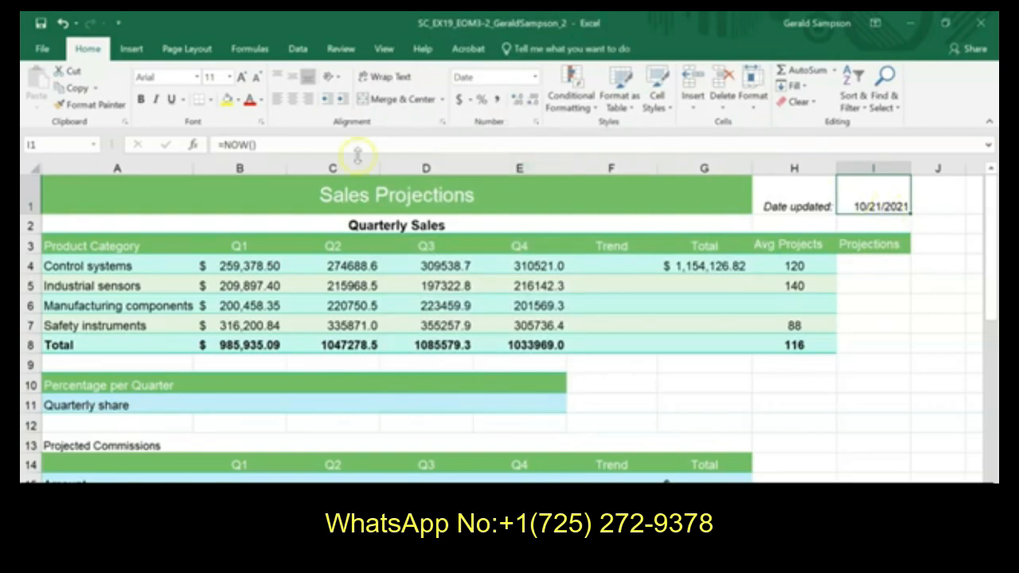
Step: Copy the formatting of the Quarterly Sales heading in A2 to the Projected Commissions heading in A13 with Format Painter
left_click(404, 225)
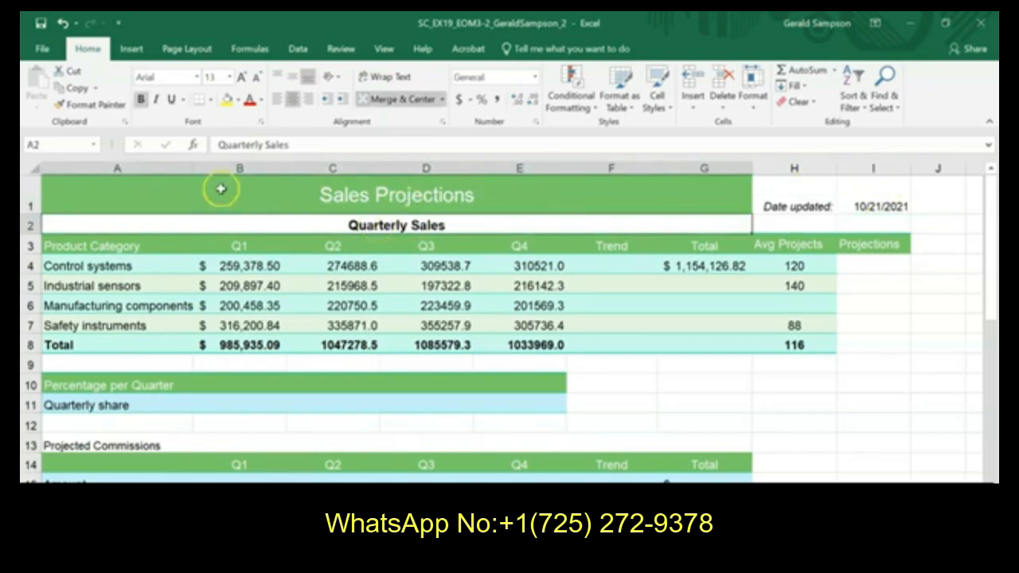
left_click(93, 108)
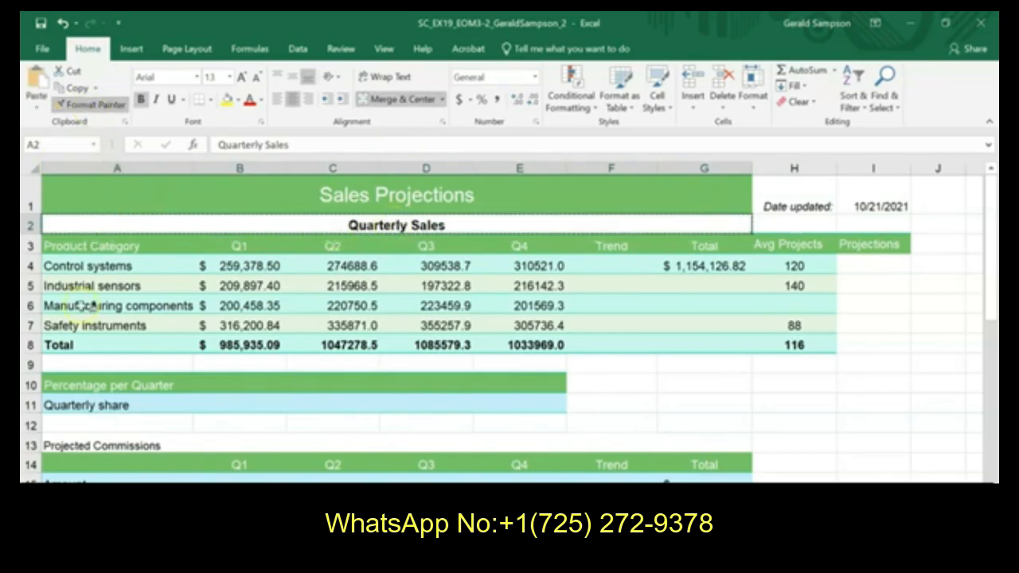
left_click(83, 444)
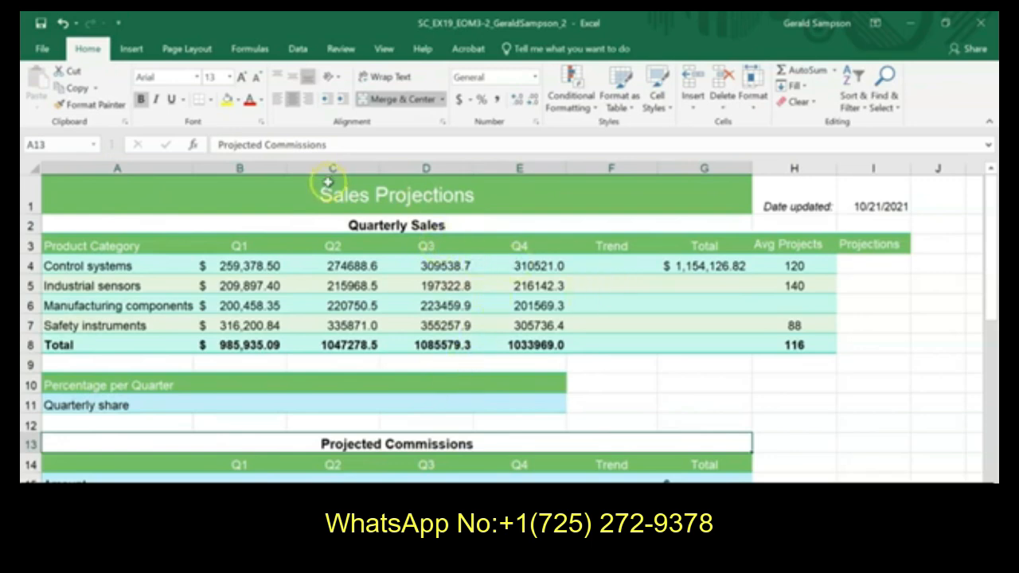
Step: Copy the range B4:B8 and paste only its formatting onto the range C4:E8
left_click(344, 266)
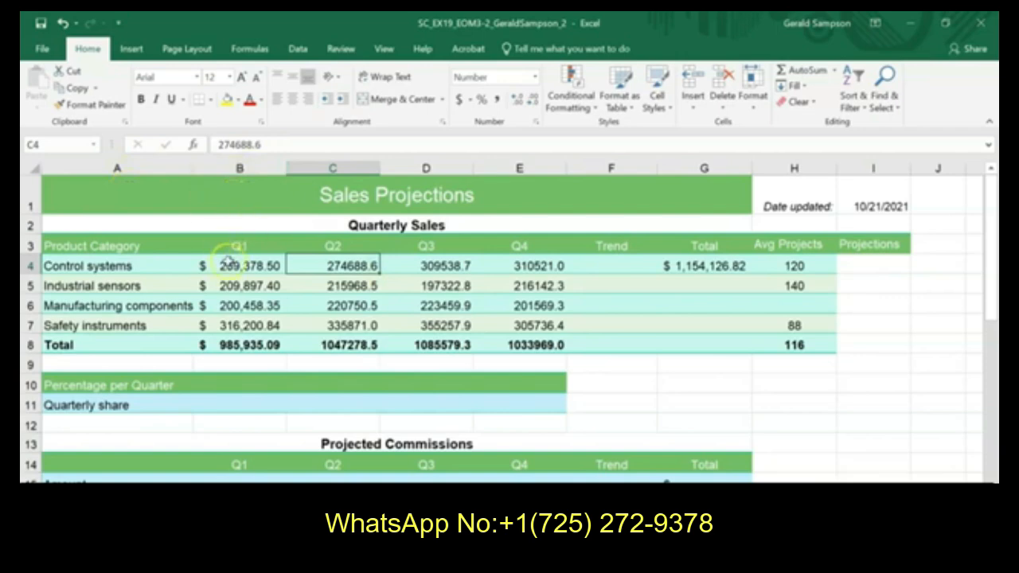
left_click_drag(227, 265, 503, 271)
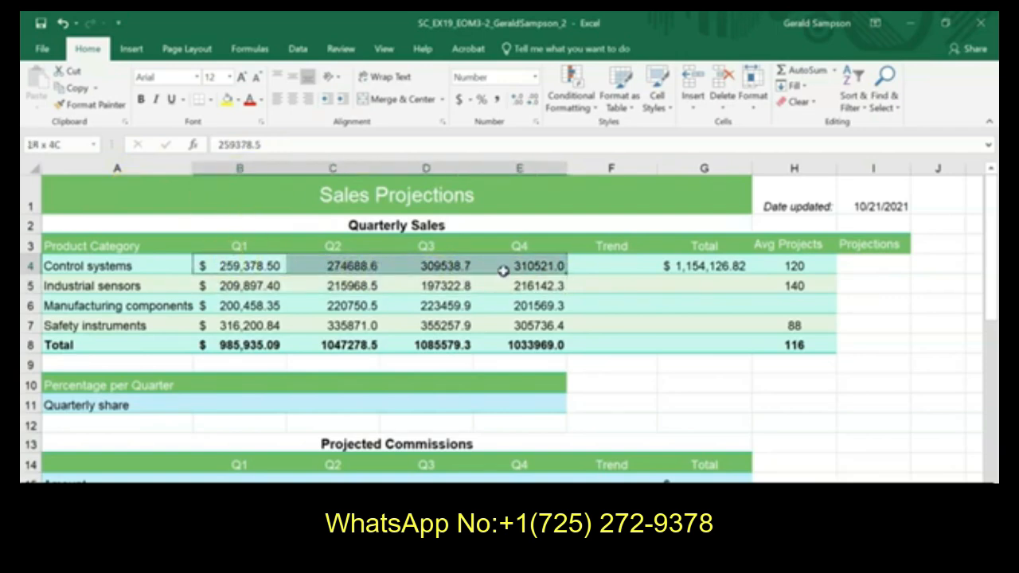
left_click_drag(503, 272, 243, 342)
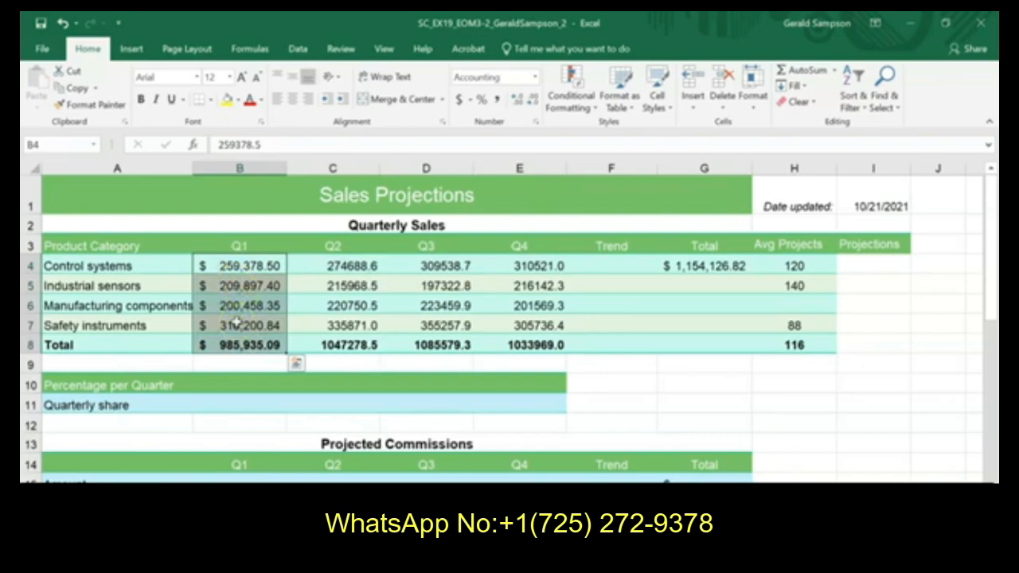
right_click(272, 271)
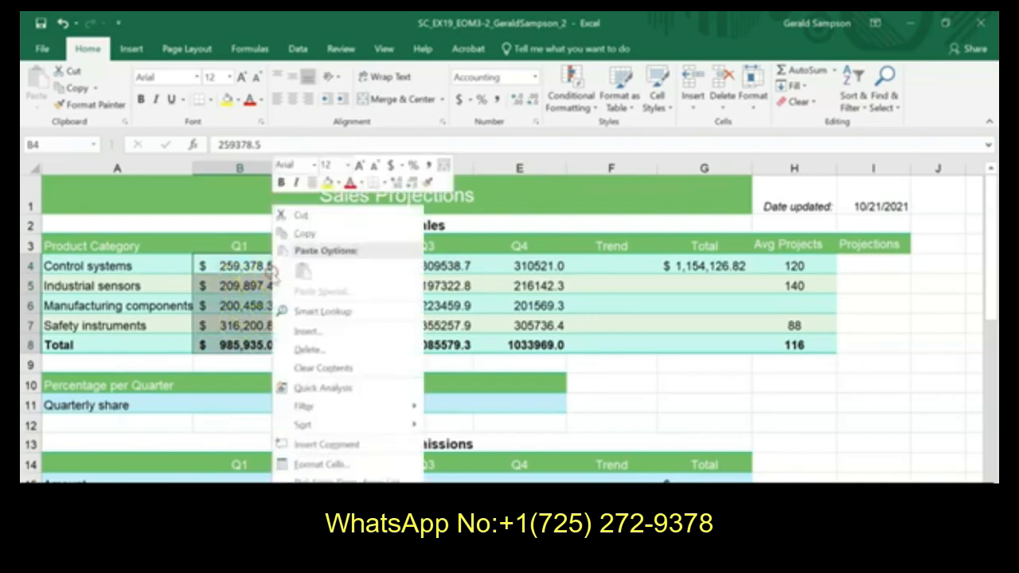
left_click(326, 233)
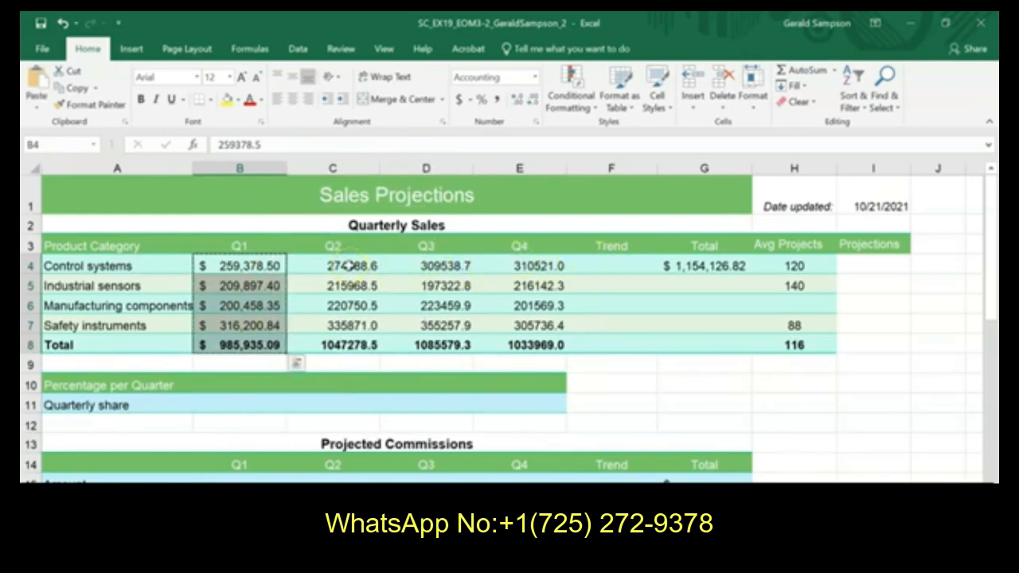
left_click_drag(349, 265, 555, 347)
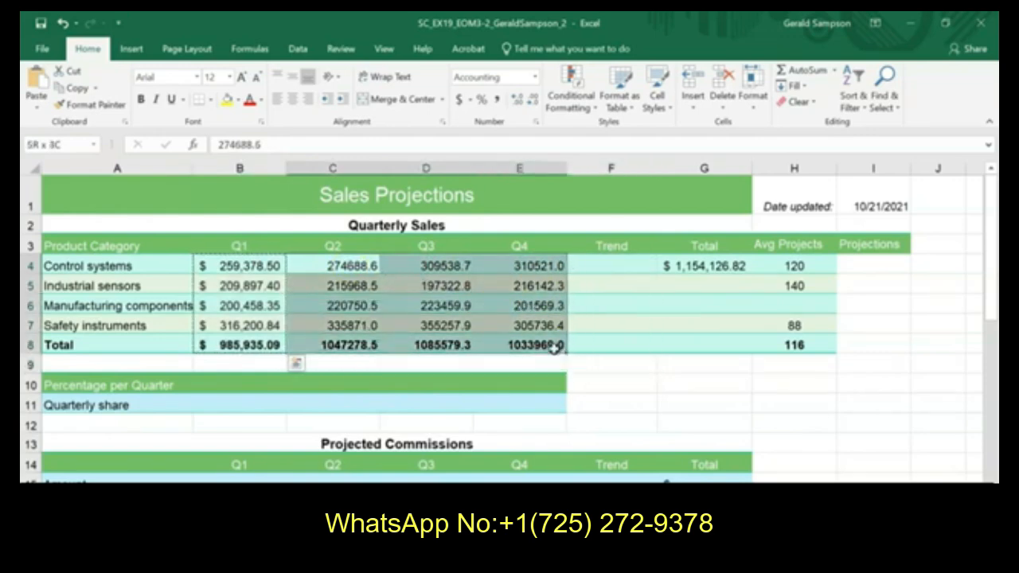
left_click_drag(555, 347, 554, 347)
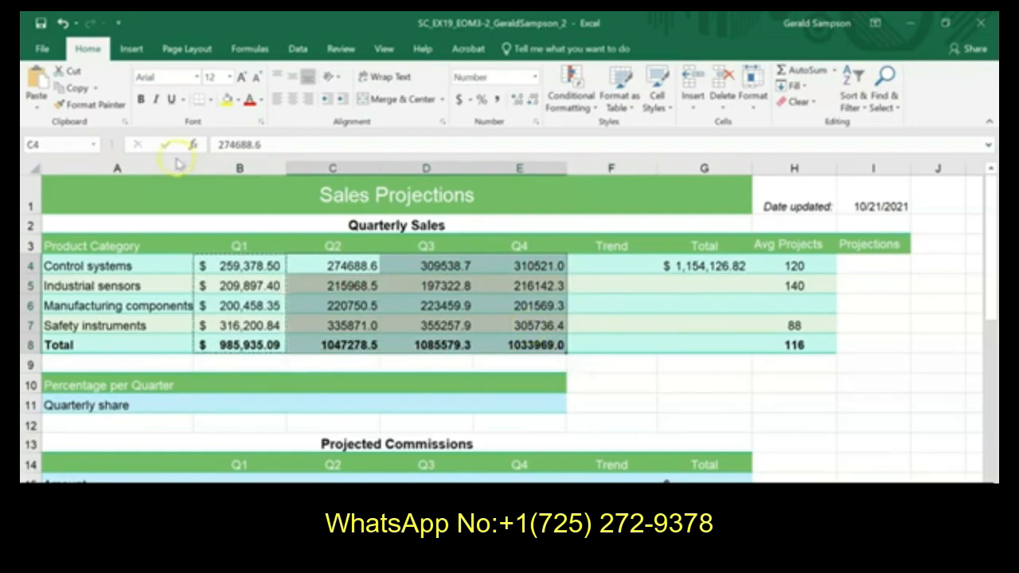
mouse_move(503, 355)
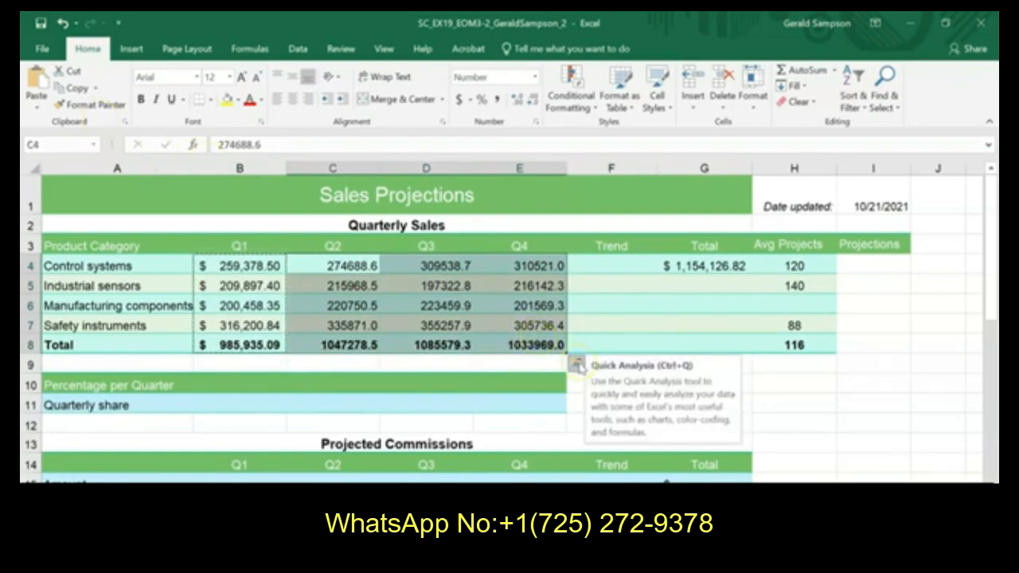
left_click(37, 111)
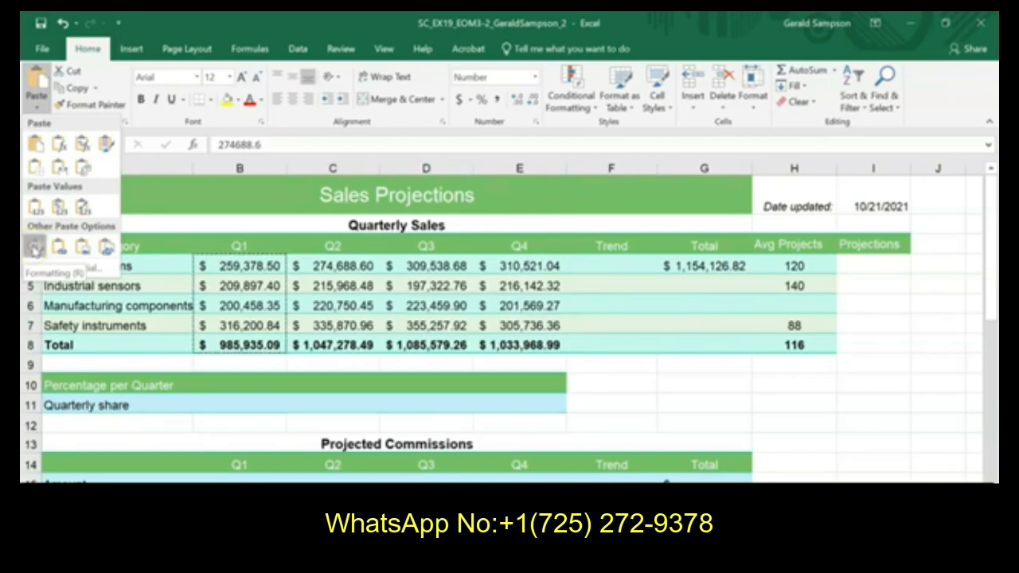
left_click(35, 247)
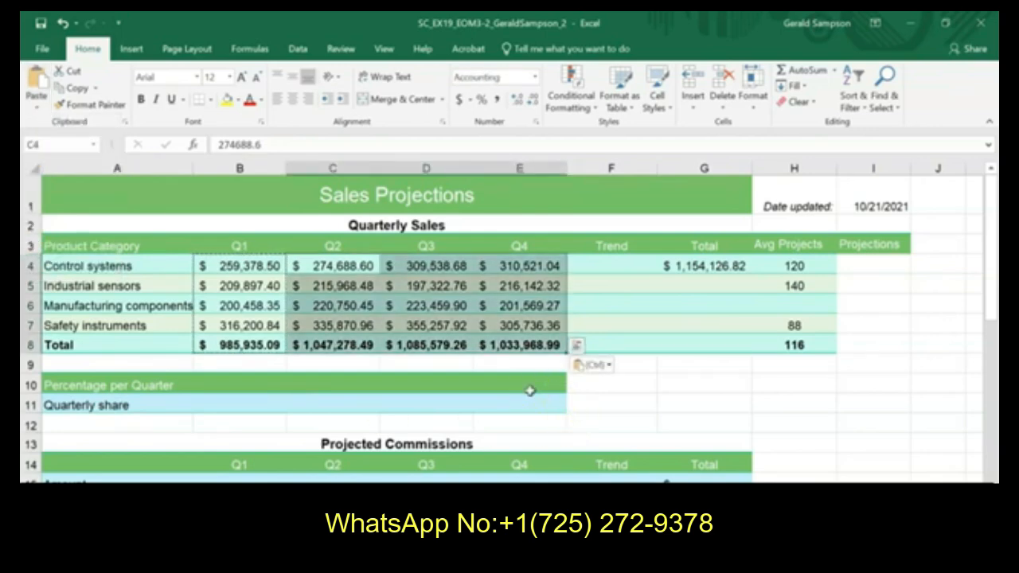
left_click(531, 399)
Step: Insert a Line sparkline in cell F4 based on the data range B4:E4
left_click(620, 270)
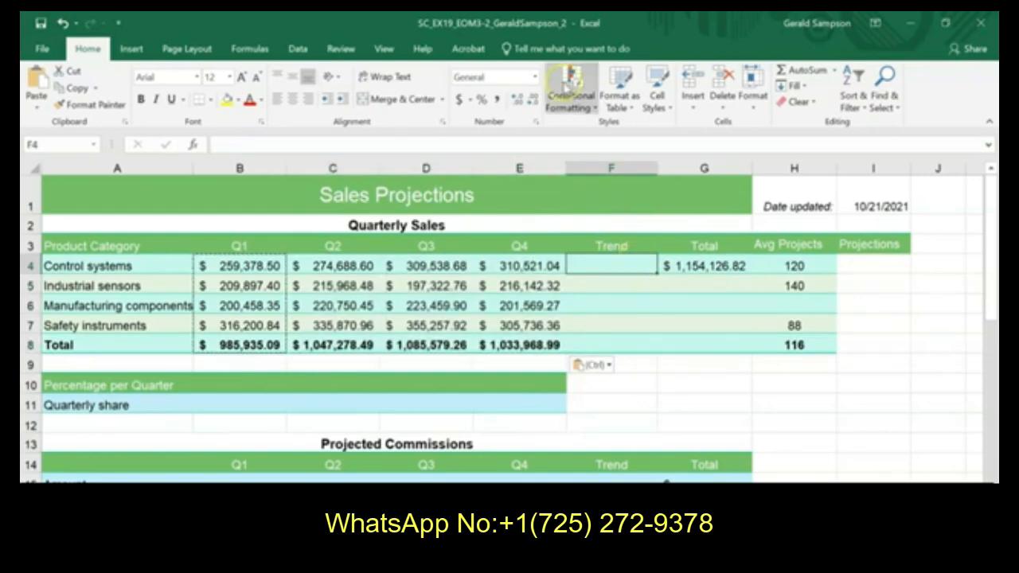
left_click(133, 49)
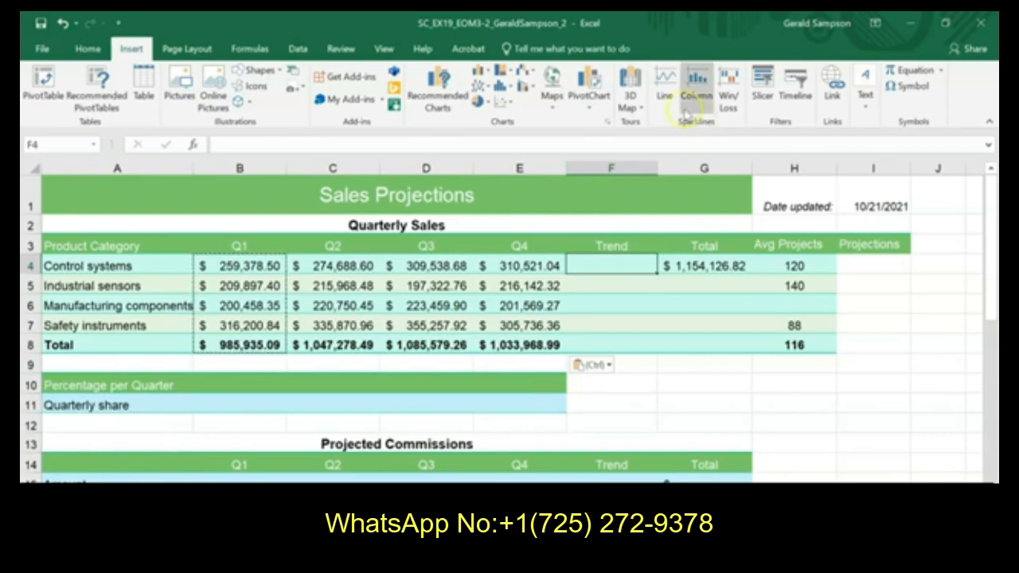
left_click(660, 83)
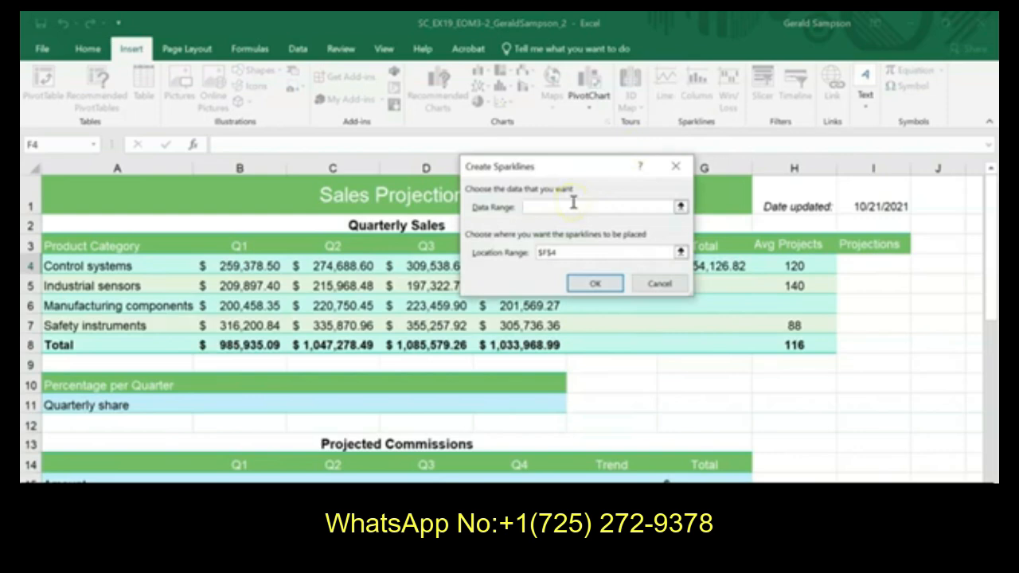
left_click_drag(541, 167, 798, 154)
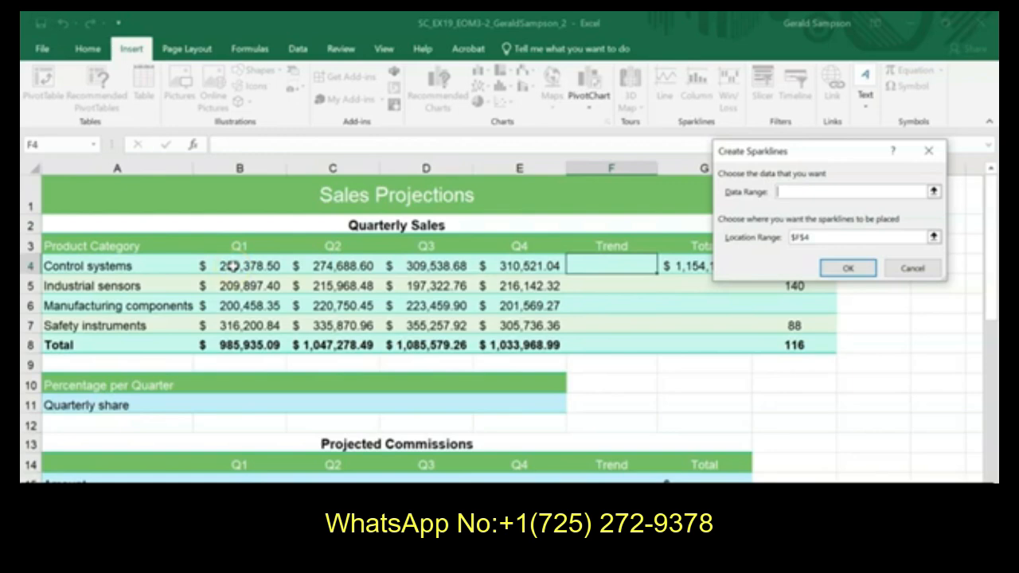
left_click_drag(231, 266, 519, 264)
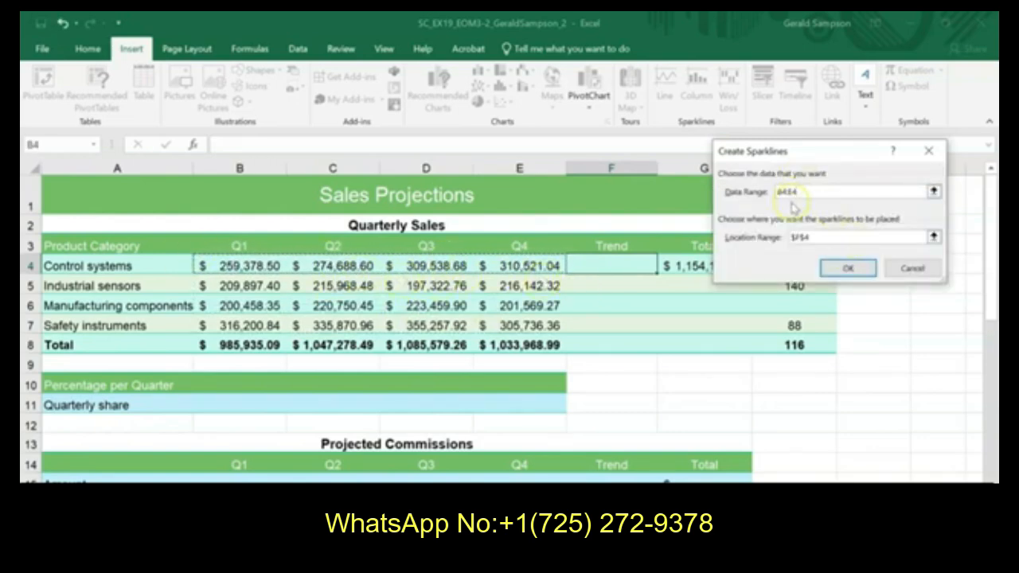
left_click(843, 267)
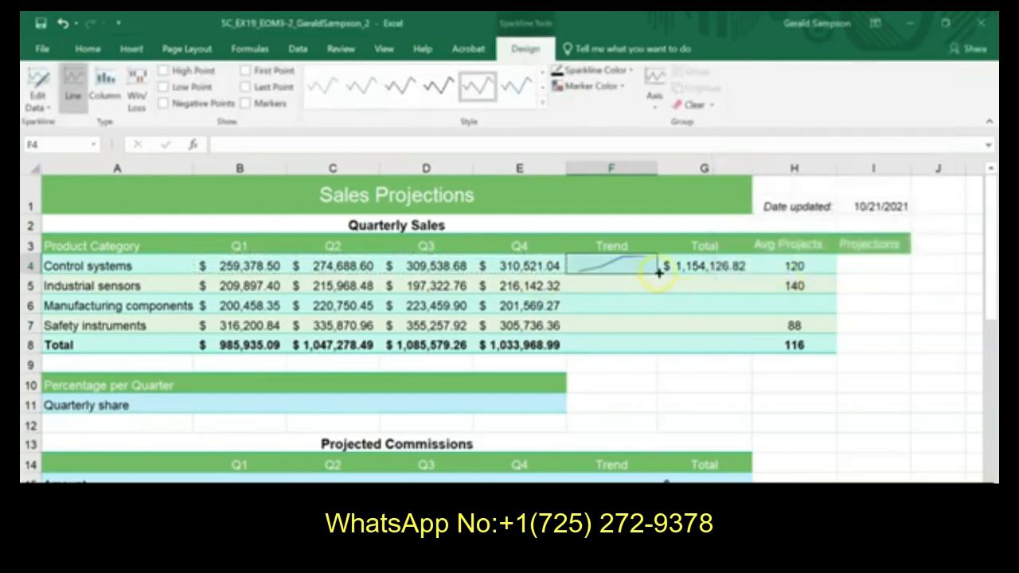
Step: Fill the sparkline in F4 down through F8, formatting included
left_click_drag(658, 276, 659, 350)
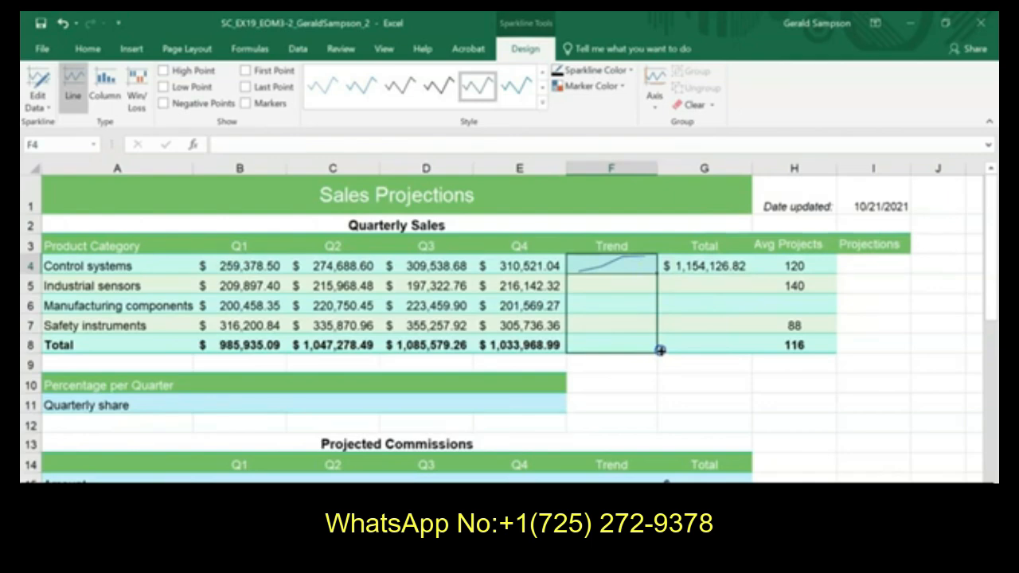
left_click_drag(660, 350, 659, 350)
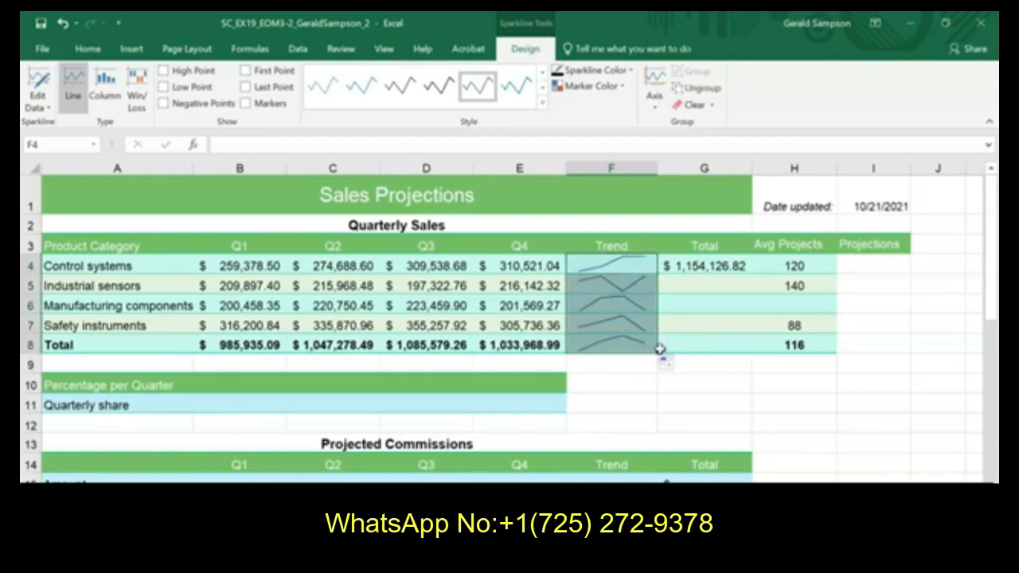
left_click(641, 387)
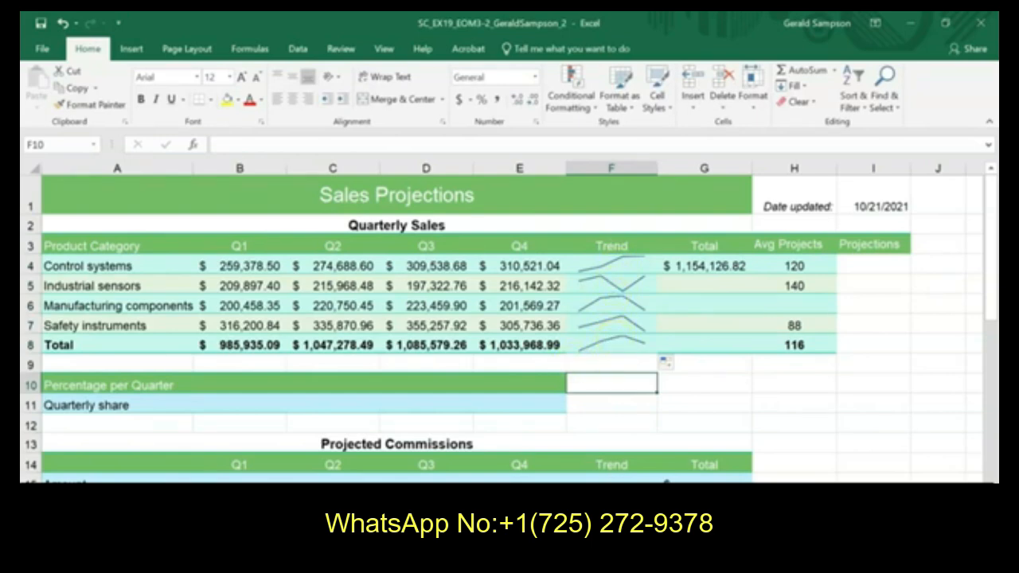
Step: Switch to the Word instructions document, review the numbered tasks and the final figure, and return to the Excel workbook
key("alt+Tab")
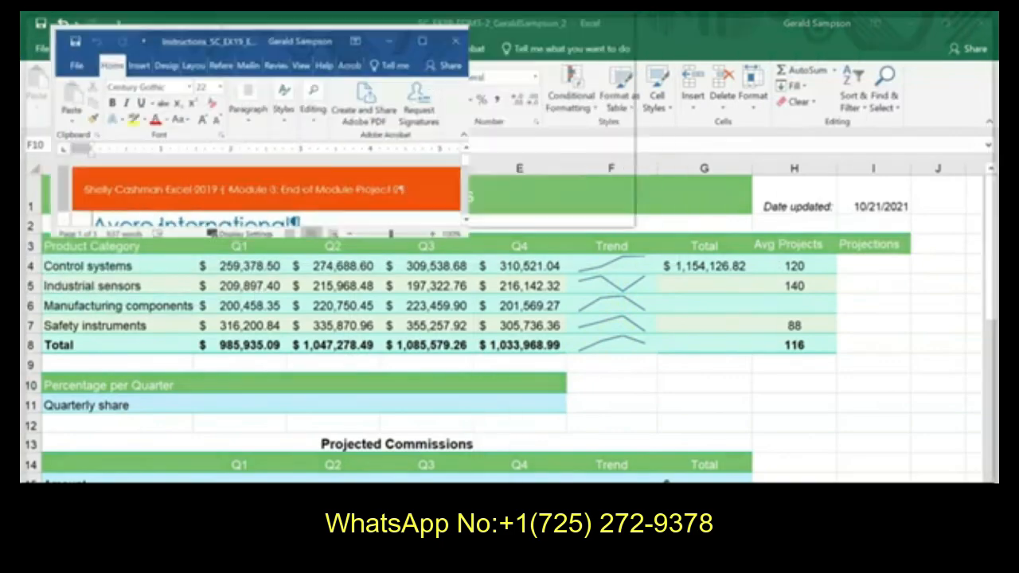
scroll(503, 291, "down", 5)
scroll(503, 291, "down", 15)
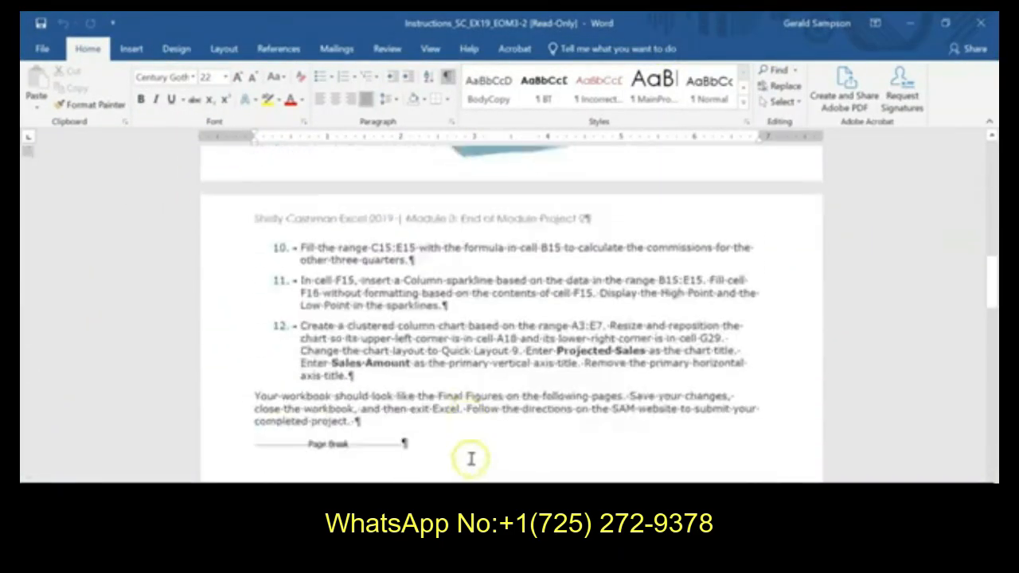
scroll(480, 451, "down", 6)
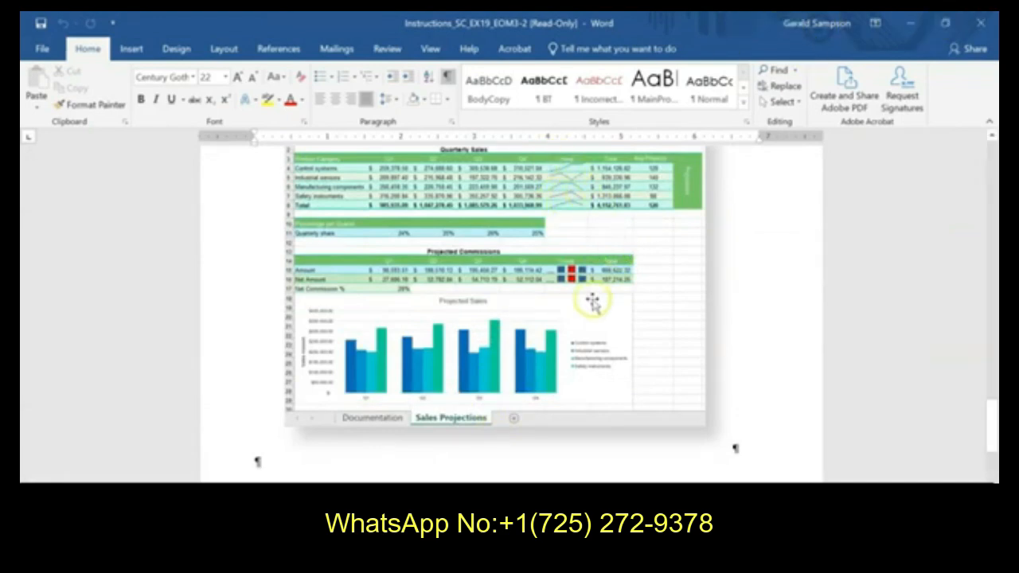
scroll(591, 300, "up", 4)
scroll(583, 274, "up", 15)
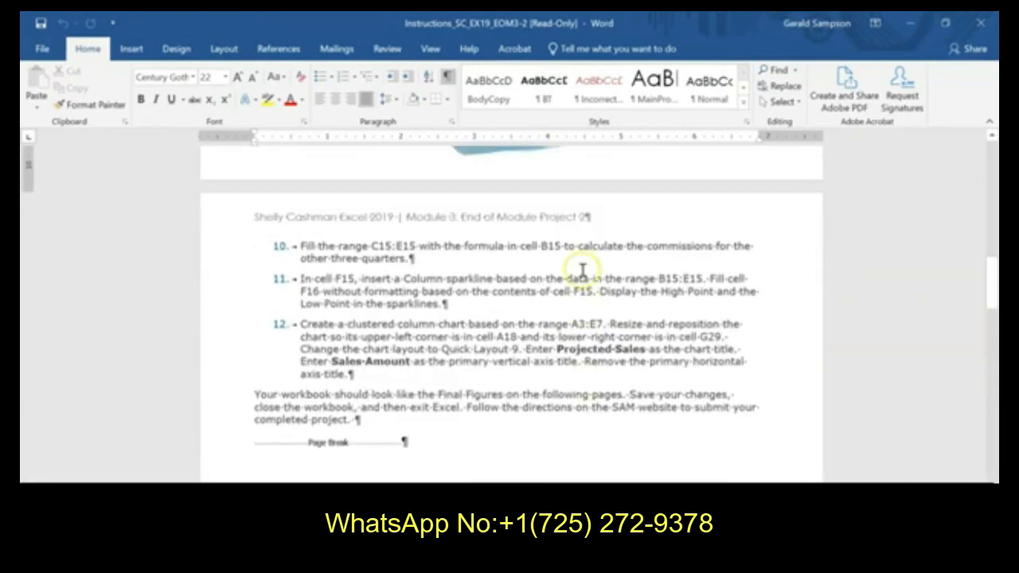
right_click(582, 246)
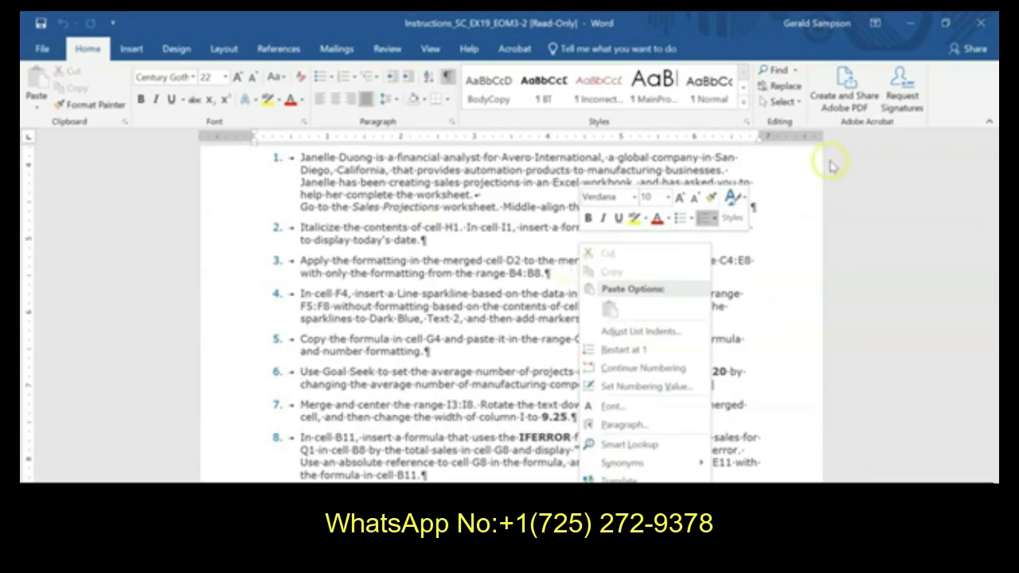
scroll(860, 174, "down", 6)
left_click_drag(726, 24, 997, 105)
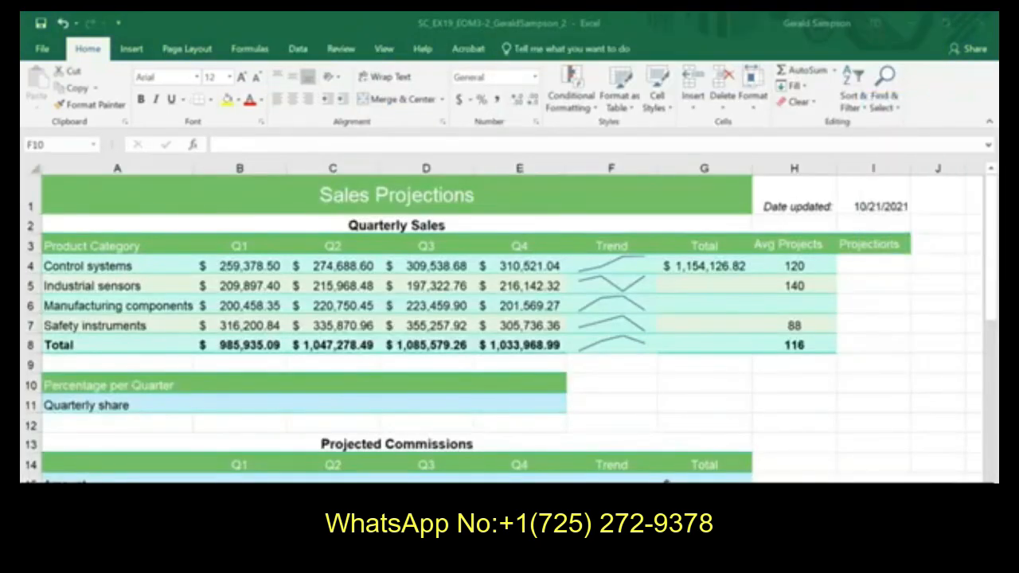
Step: Undo the last sparkline fill and fill F5:F8 from cell F4 again without formatting
left_click(62, 24)
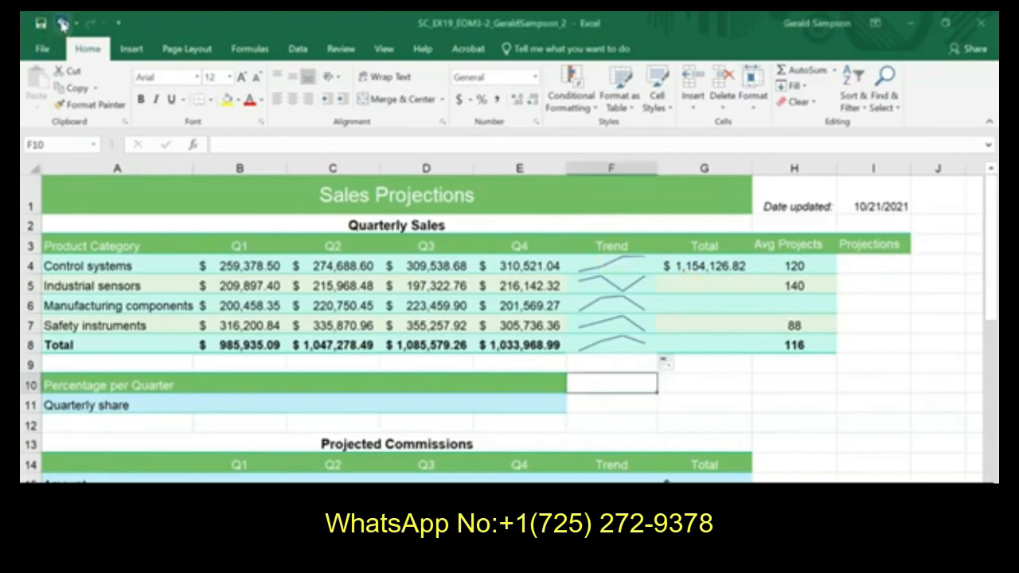
left_click(62, 24)
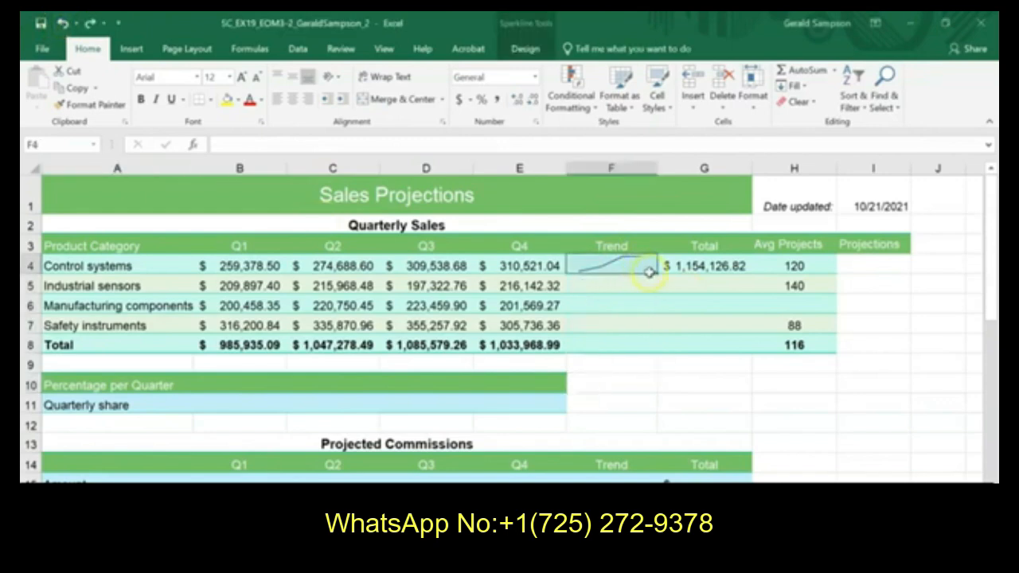
left_click_drag(657, 275, 657, 358)
left_click(673, 365)
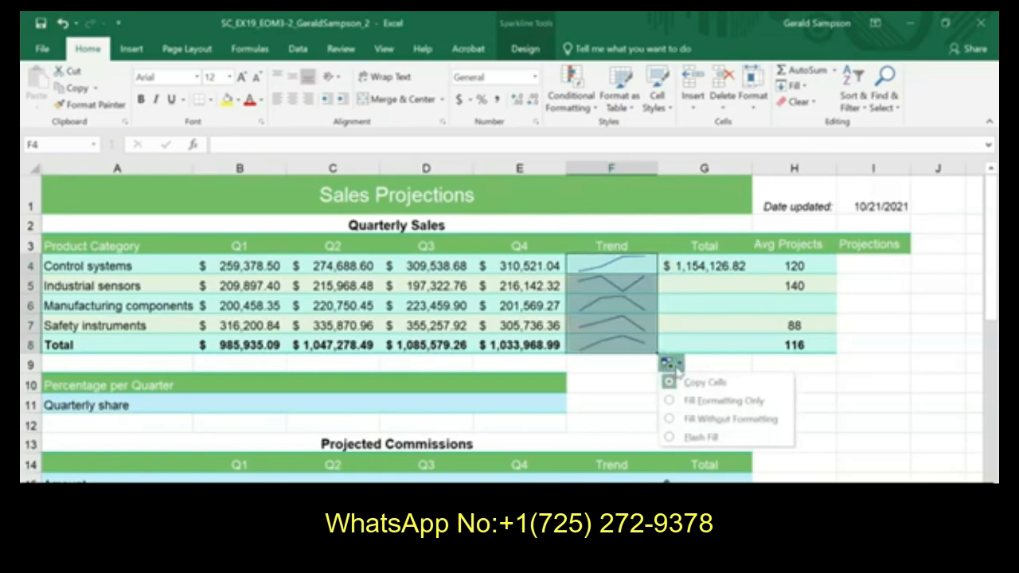
left_click(694, 417)
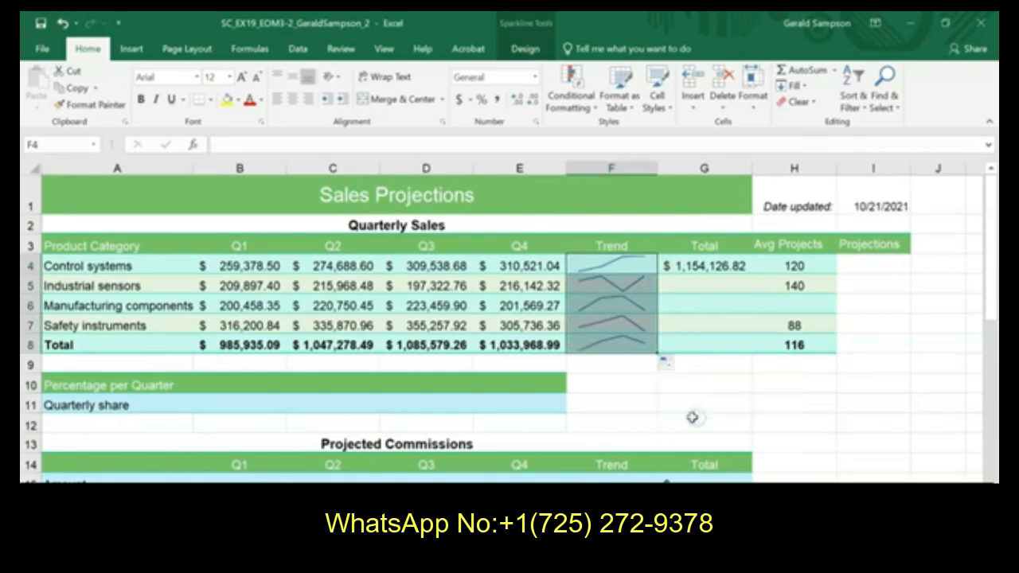
left_click(627, 389)
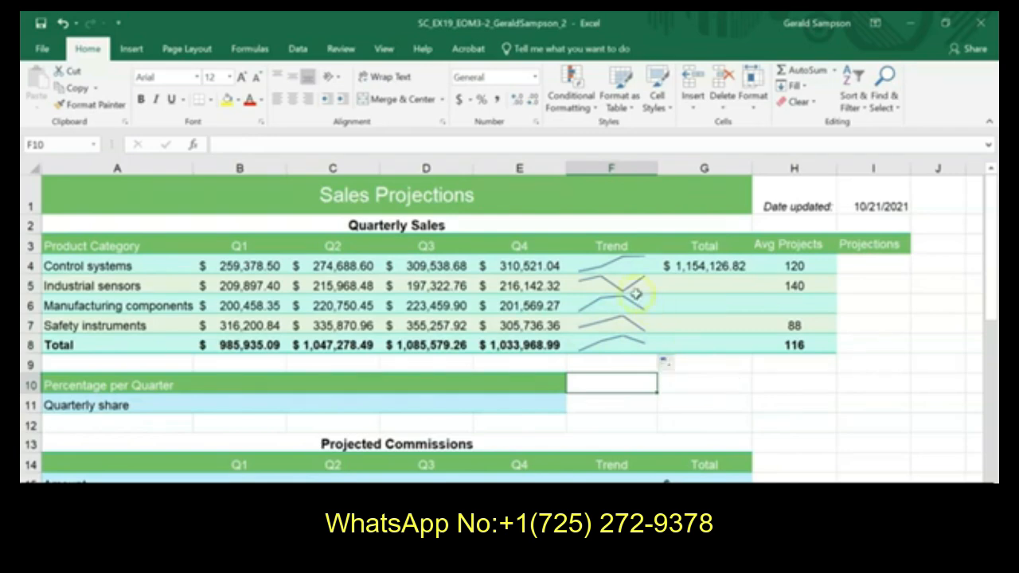
Step: Change the color of the sparklines in F4:F8 to Dark Blue, Text 2
left_click_drag(613, 265, 620, 343)
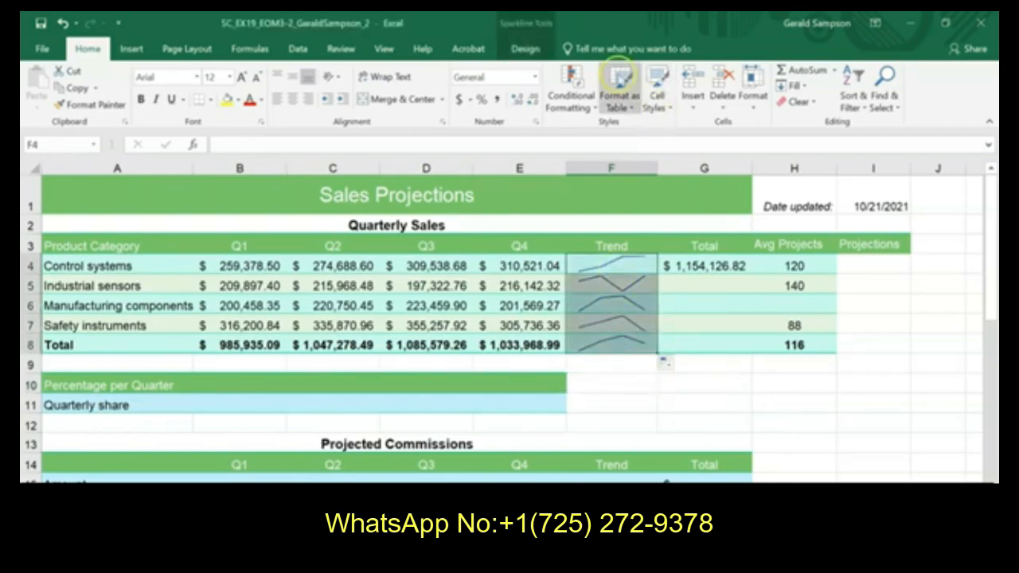
left_click(525, 49)
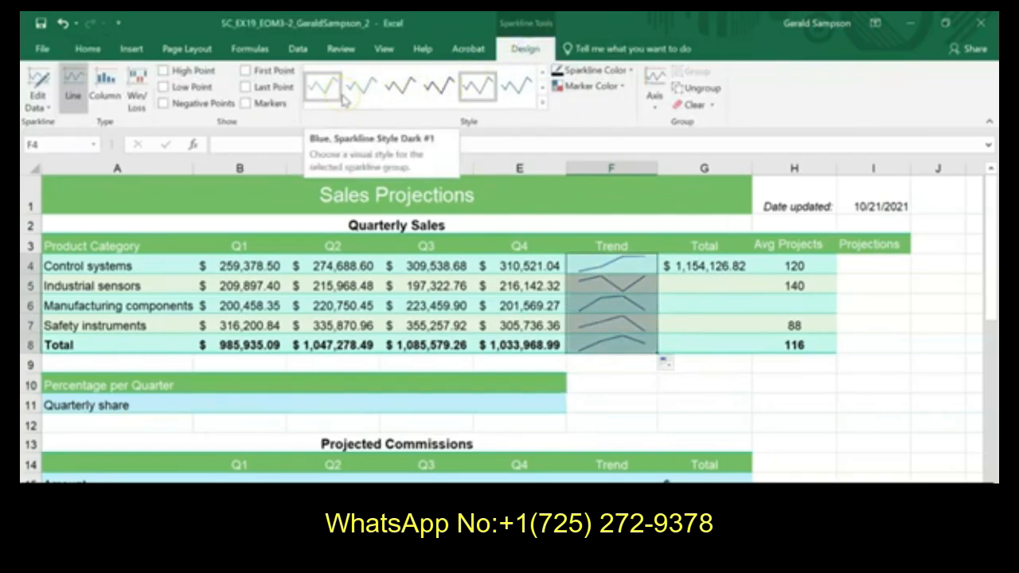
left_click(620, 88)
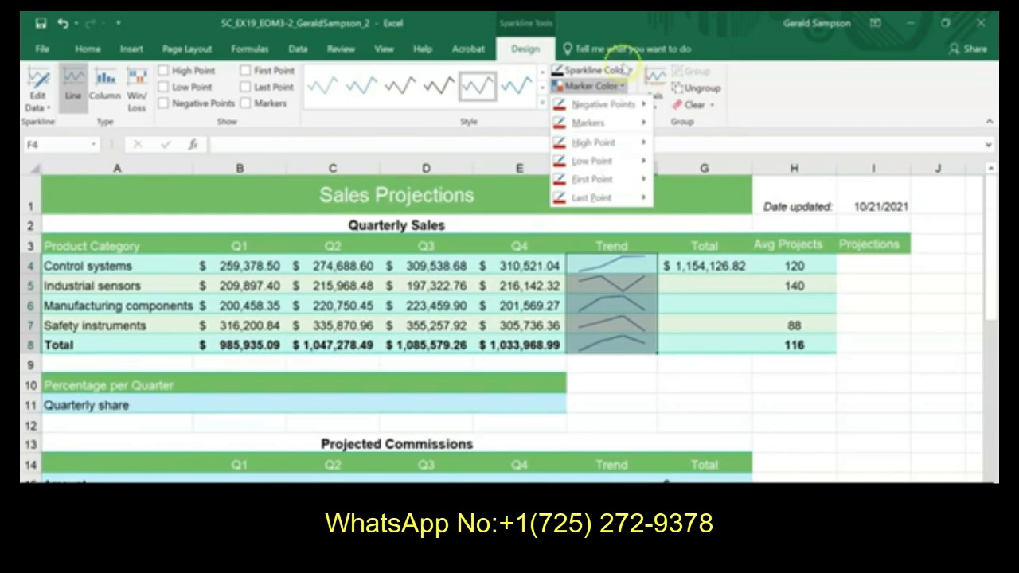
left_click(629, 70)
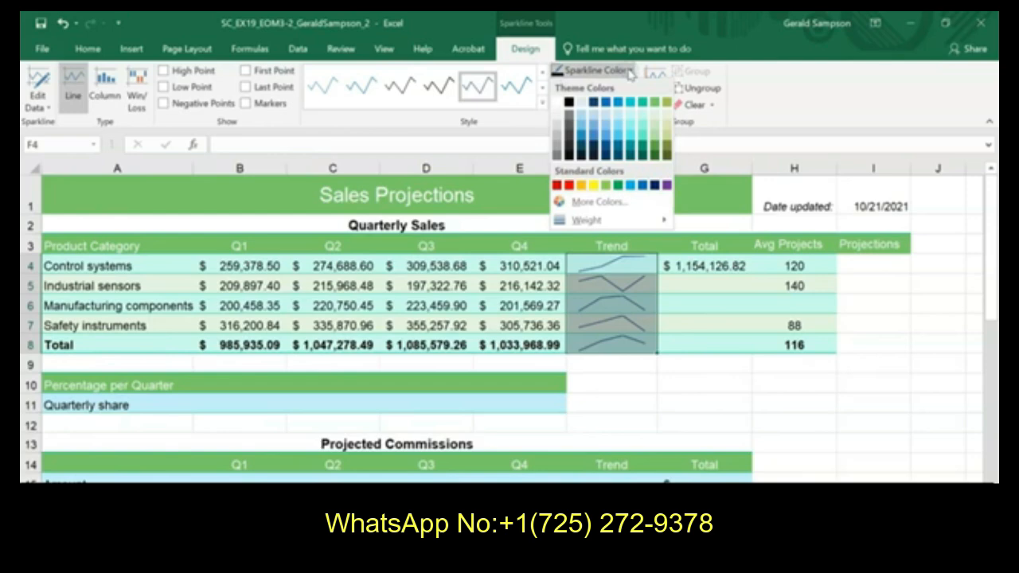
left_click(593, 105)
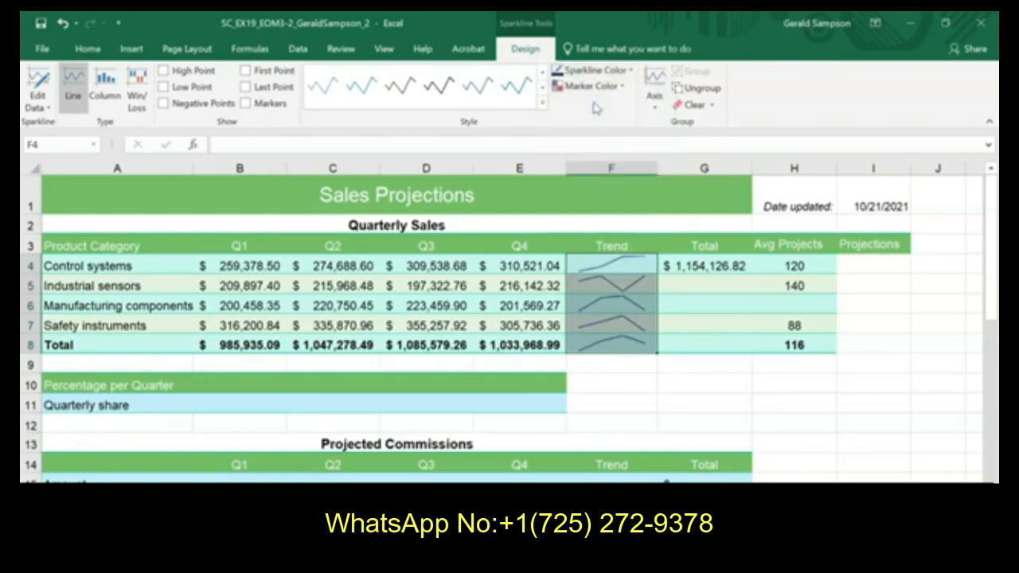
Step: Show the data markers on the sparklines in the Trend range F4:F8
left_click(623, 86)
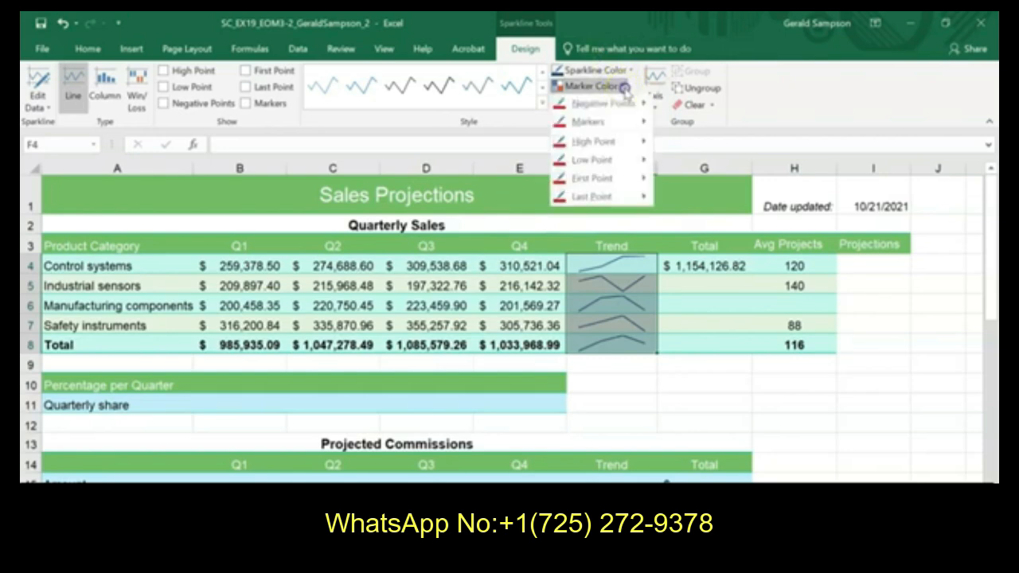
mouse_move(634, 130)
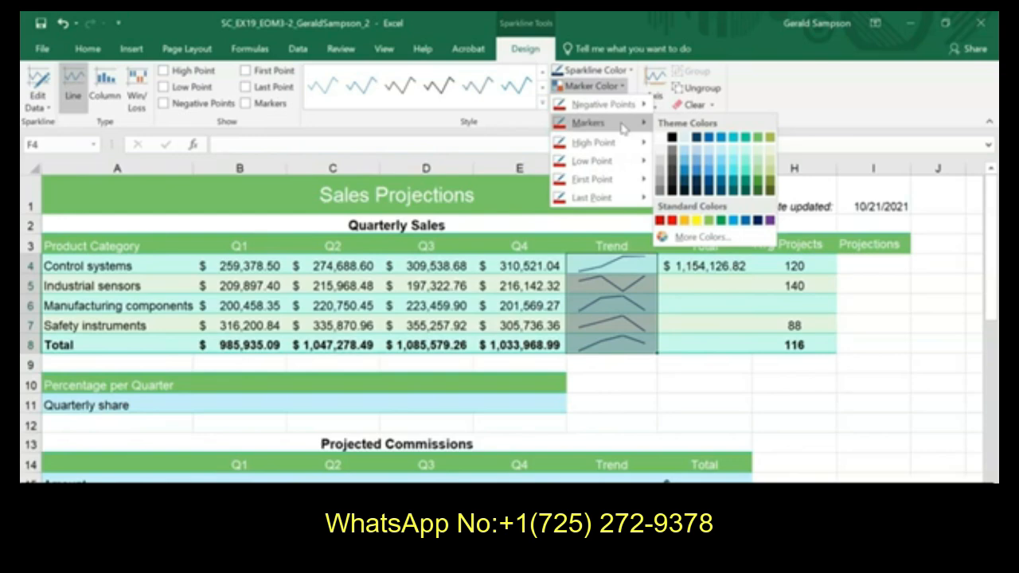
left_click(637, 264)
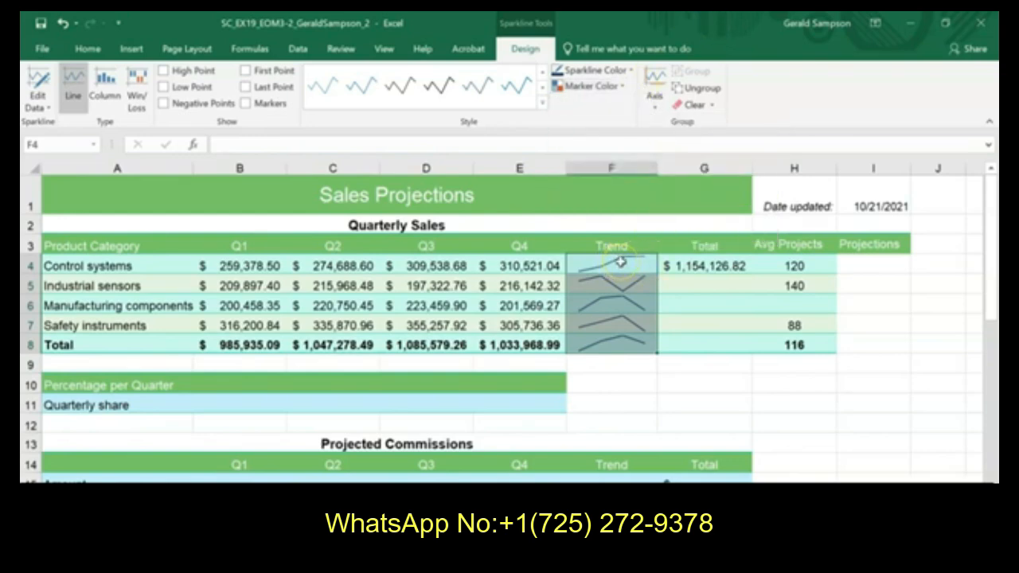
left_click(246, 104)
left_click(246, 119)
Step: Copy the total formula from G4 and paste it into G5:G8 as formulas and number formatting only
left_click(703, 265)
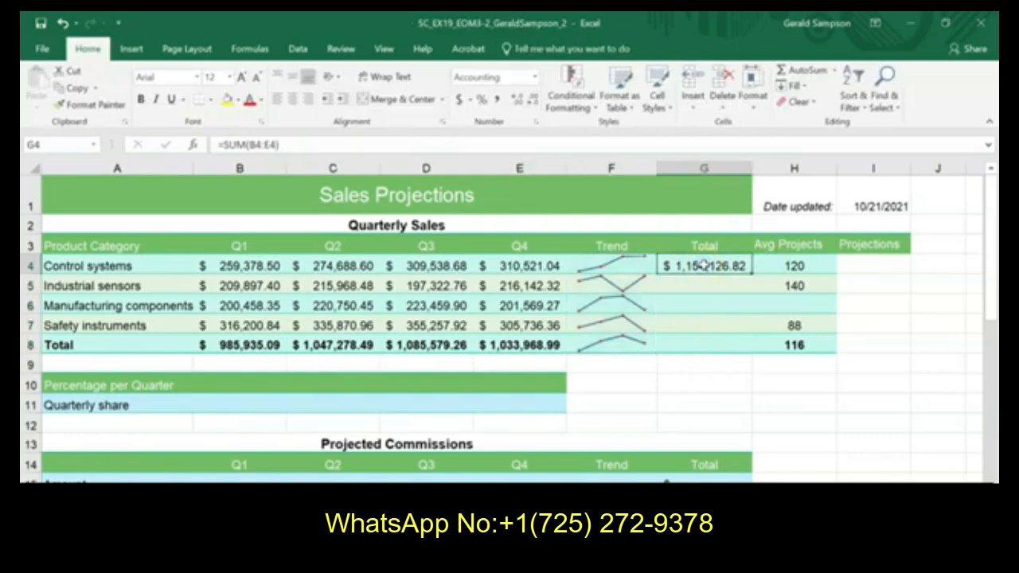
right_click(704, 266)
left_click(736, 230)
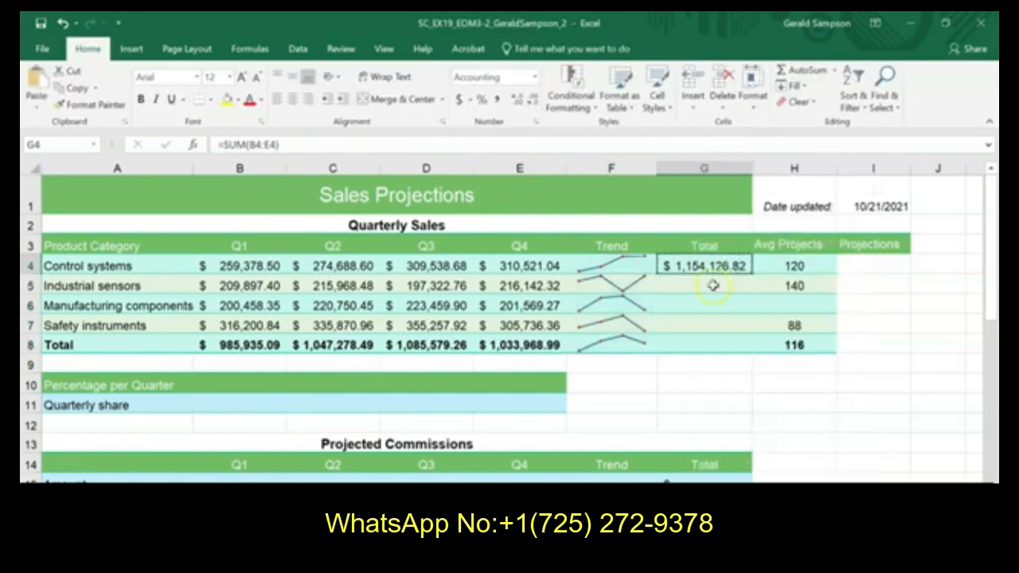
left_click_drag(713, 285, 705, 344)
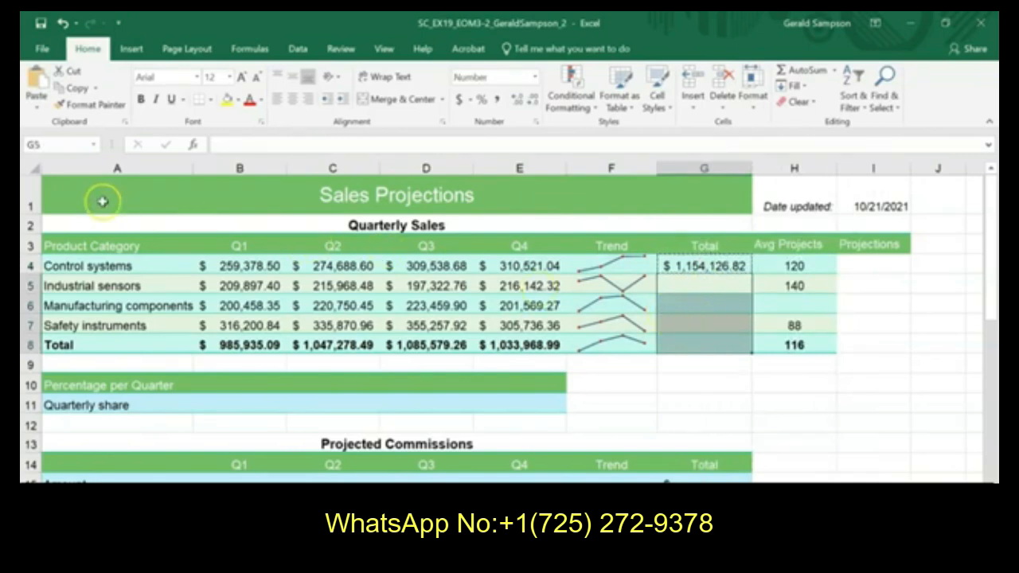
left_click(36, 111)
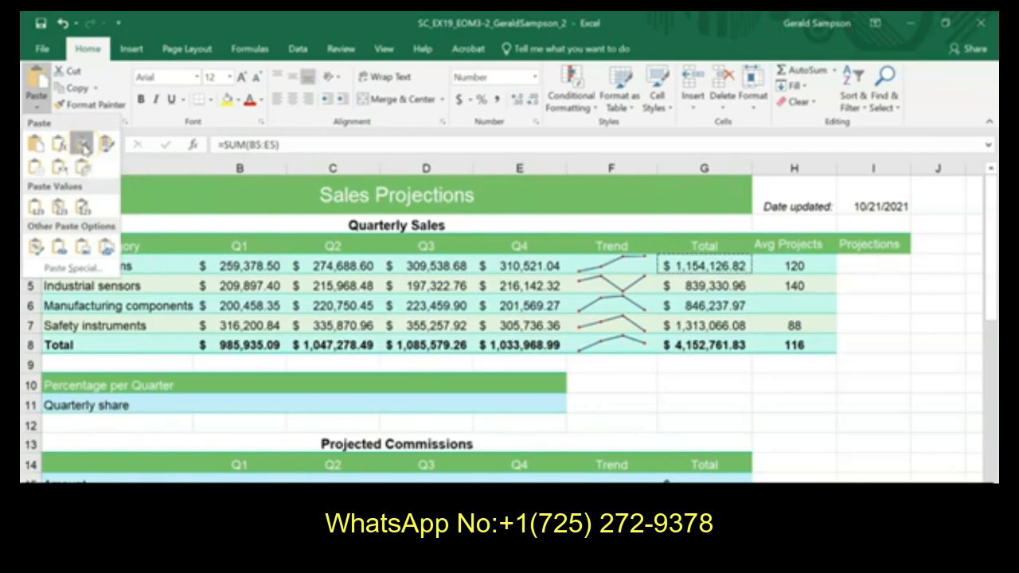
left_click(83, 143)
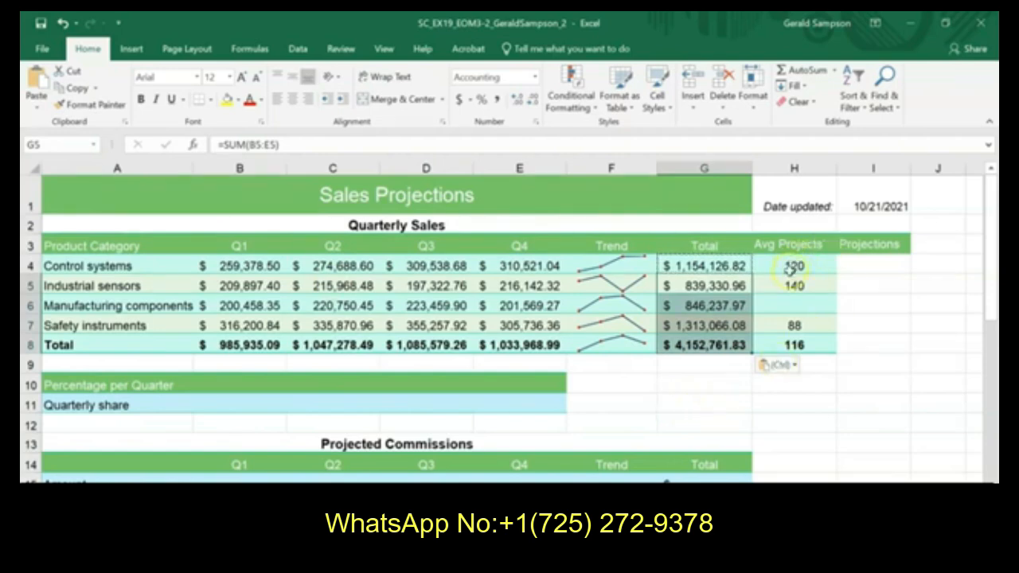
Step: Run Goal Seek to set cell H8 to 120 by changing cell H6, and keep the solution
left_click(796, 345)
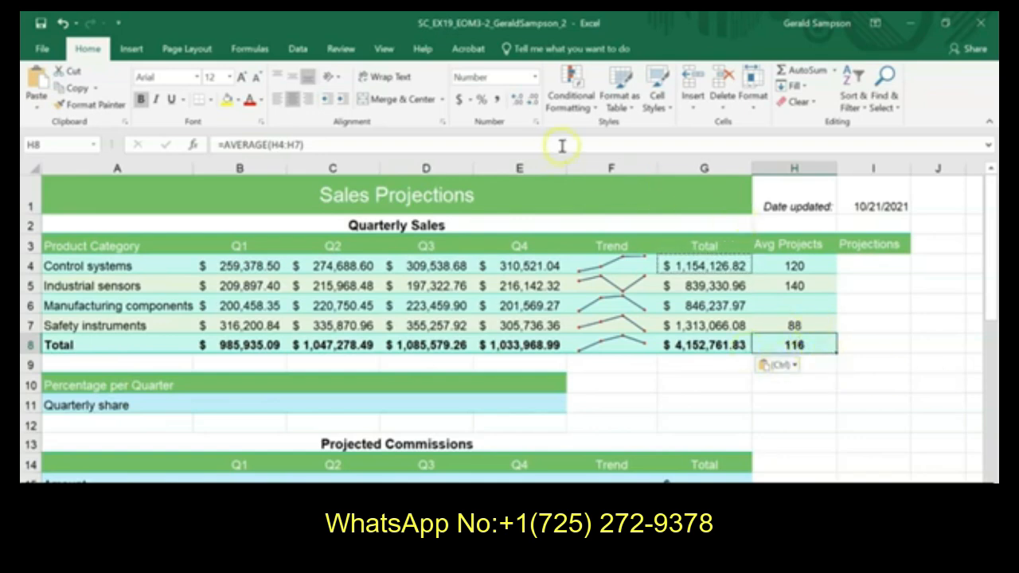
left_click(591, 110)
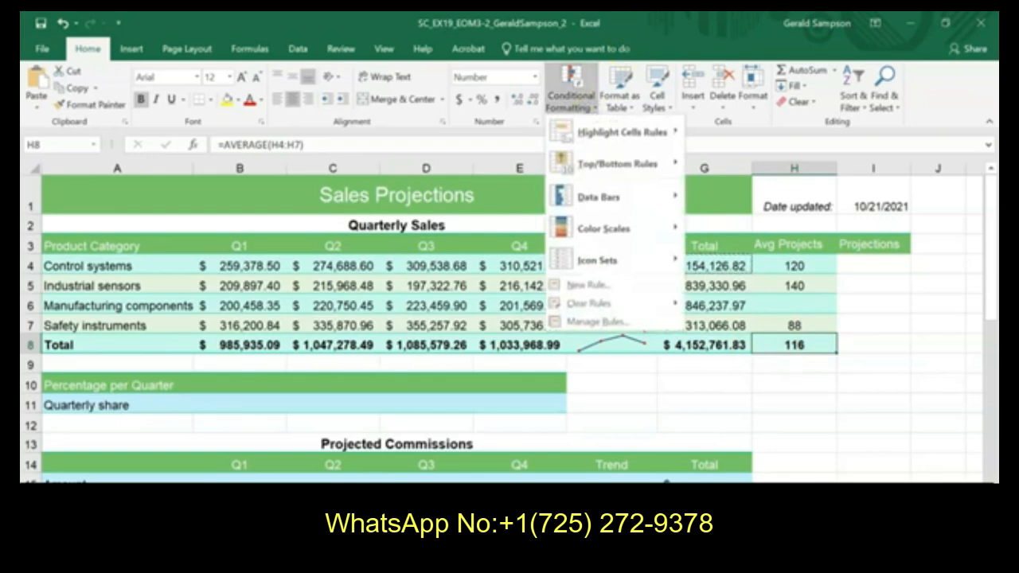
left_click(656, 22)
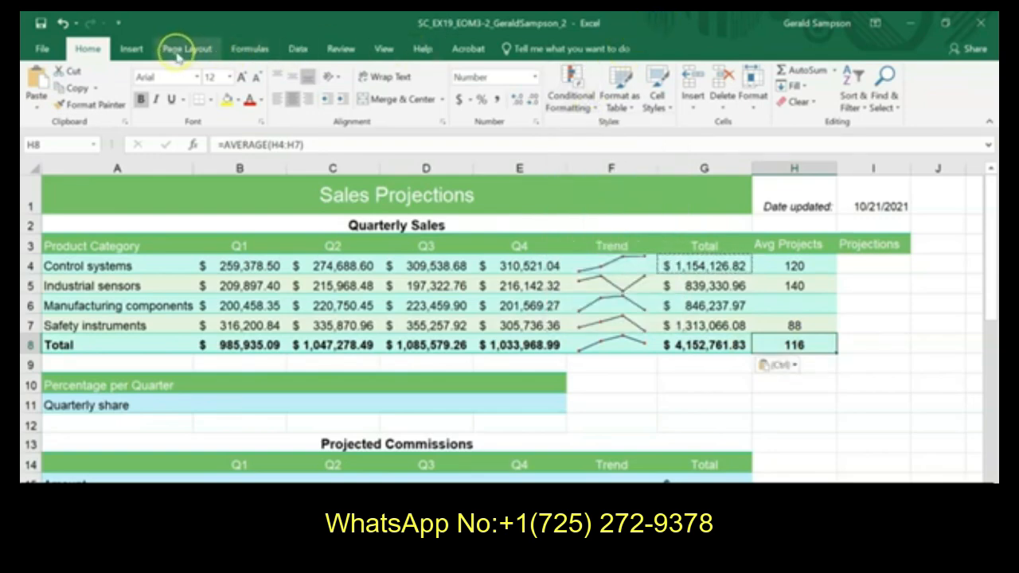
left_click(293, 49)
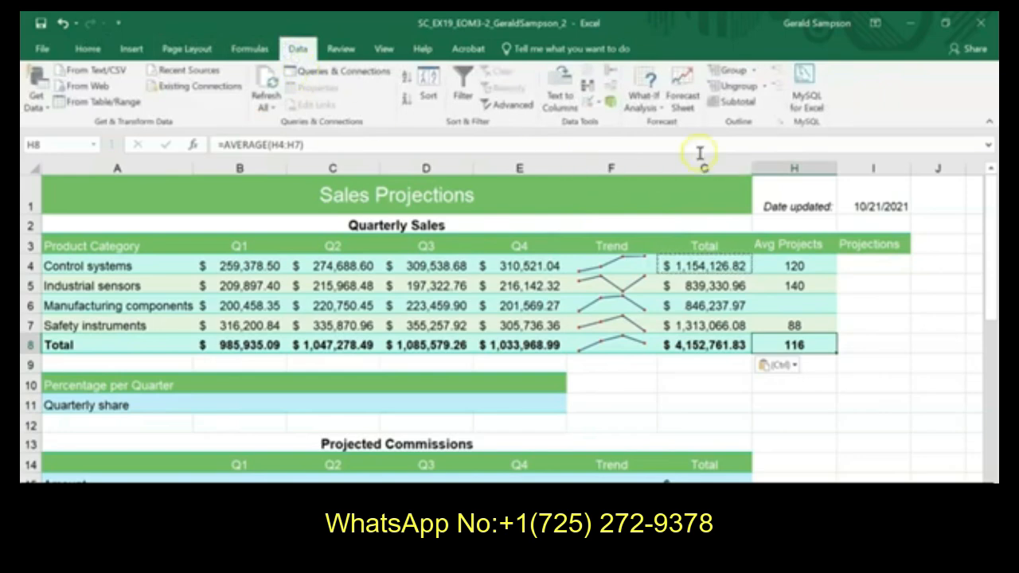
left_click(650, 102)
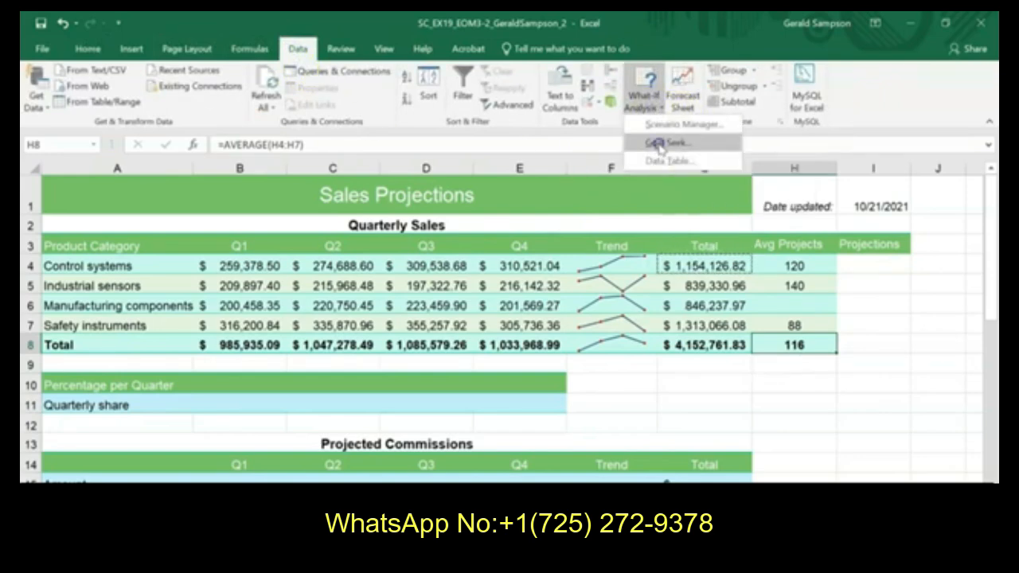
left_click(660, 143)
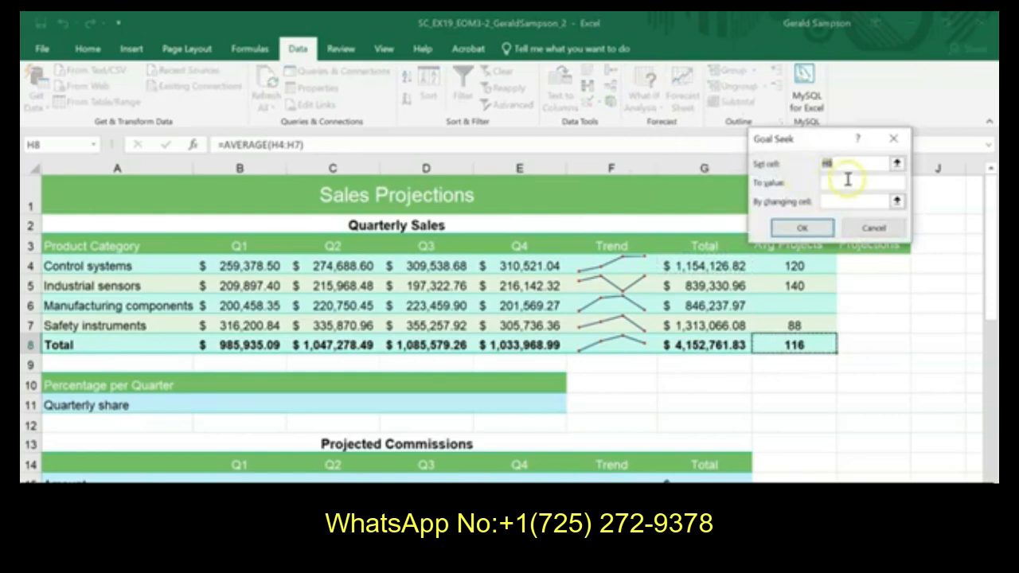
left_click(836, 182)
type("120")
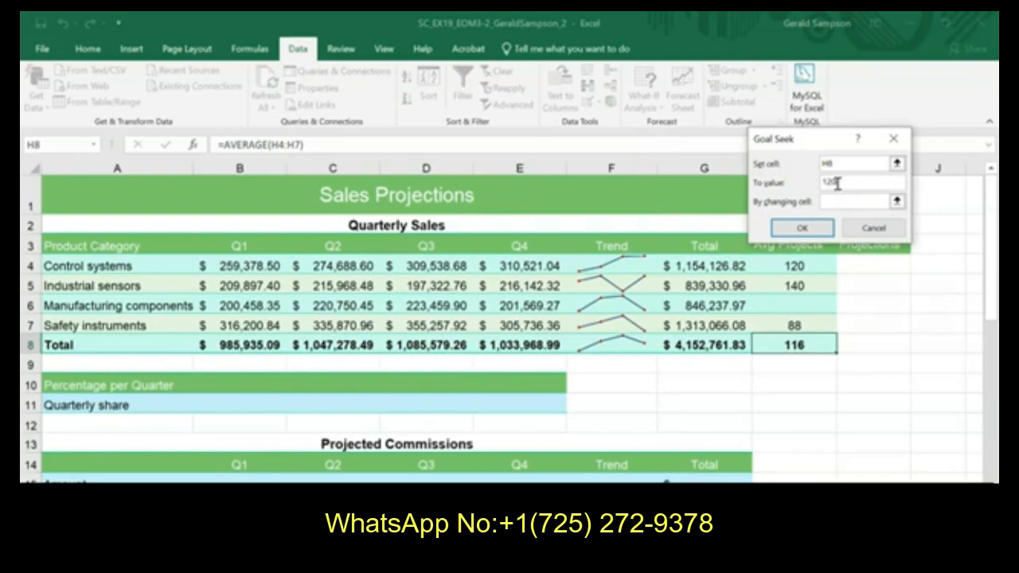
left_click(846, 202)
type("H6")
double_click(825, 201)
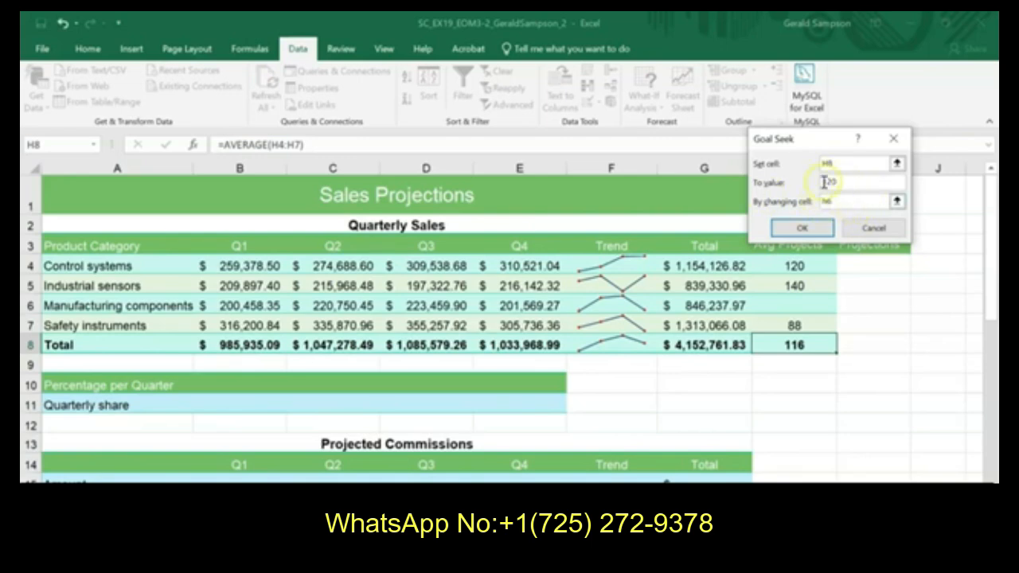
left_click(804, 229)
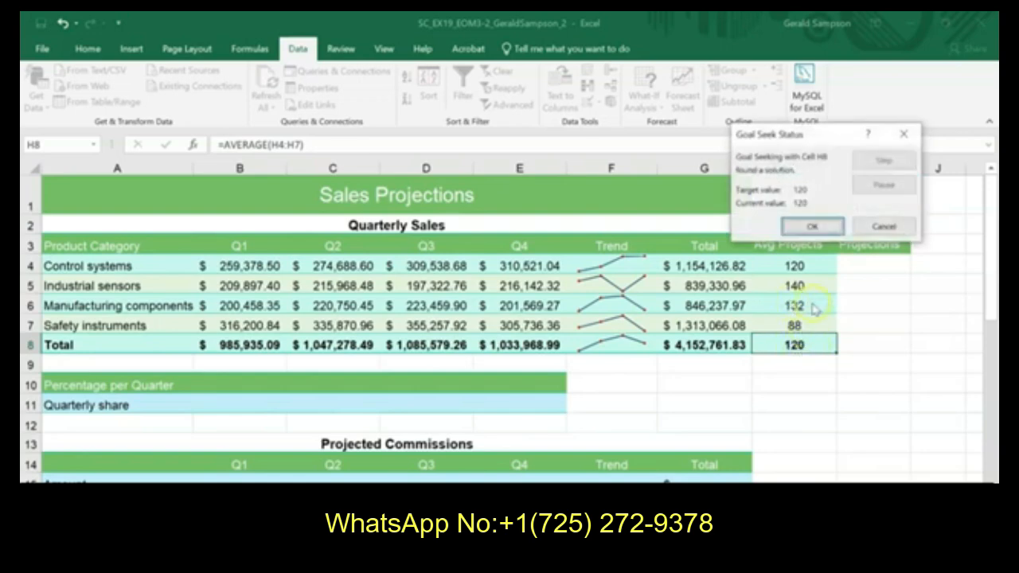
left_click(813, 227)
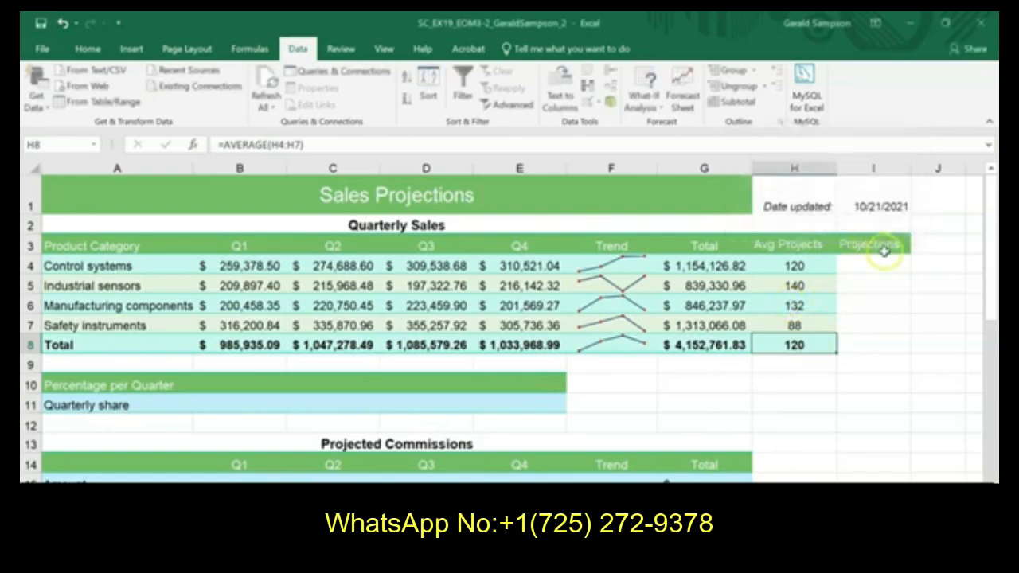
Step: Switch to the Word instructions, examine Final Figure 1 for the Sales Projections worksheet, and return to the Excel workbook
left_click_drag(998, 131, 388, 24)
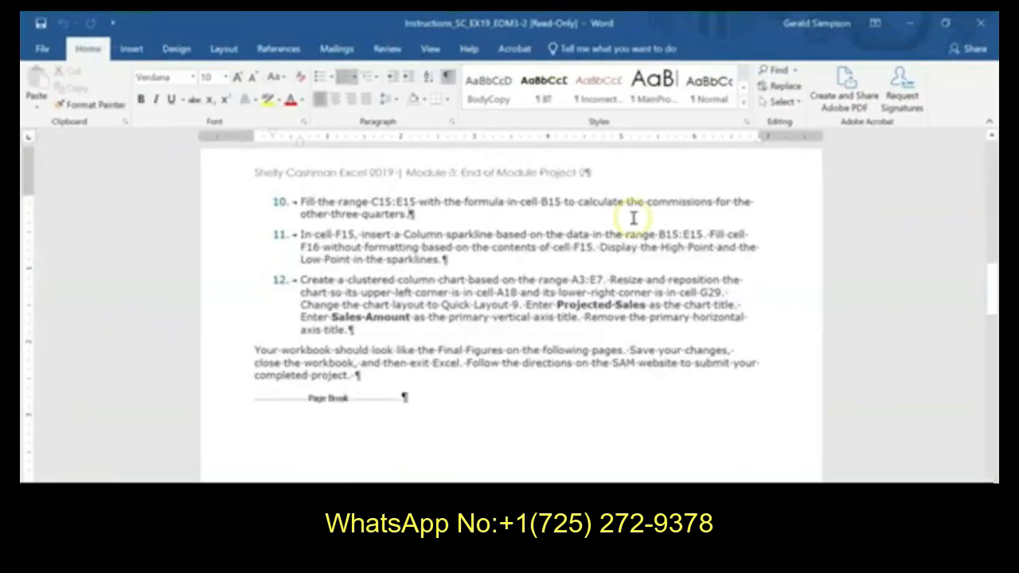
scroll(634, 216, "down", 3)
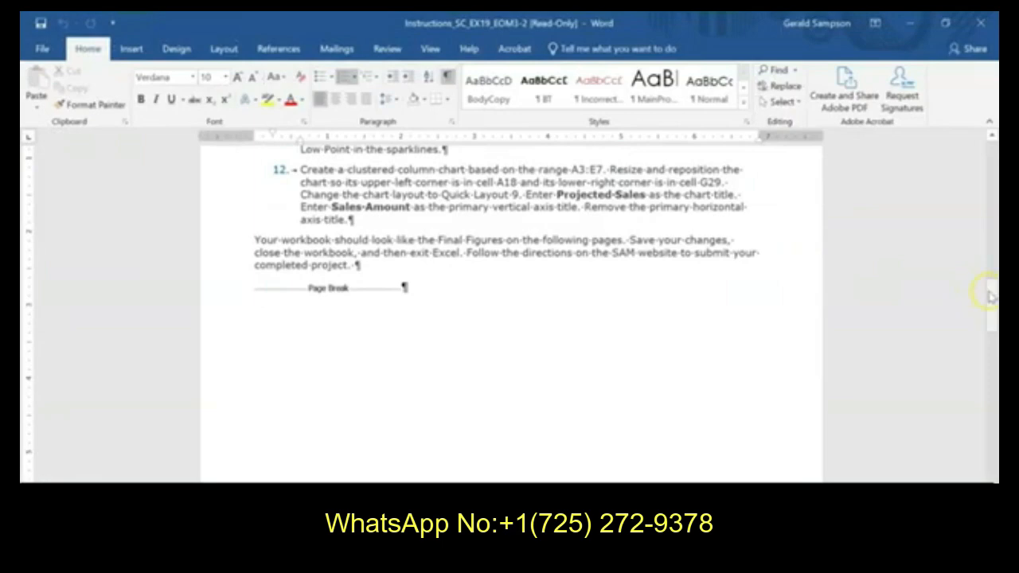
left_click_drag(990, 291, 994, 392)
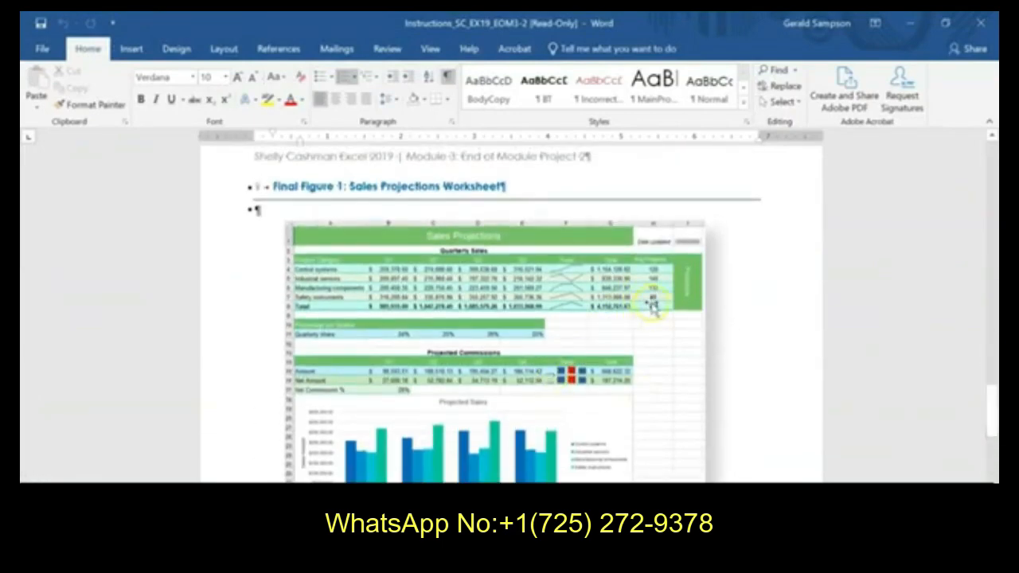
scroll(973, 297, "up", 5)
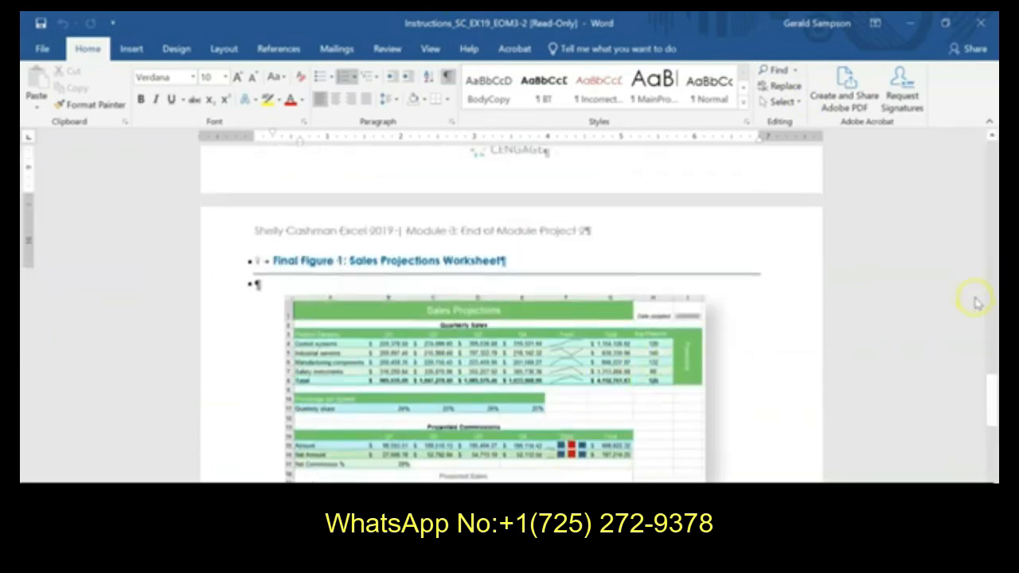
key("alt+Tab")
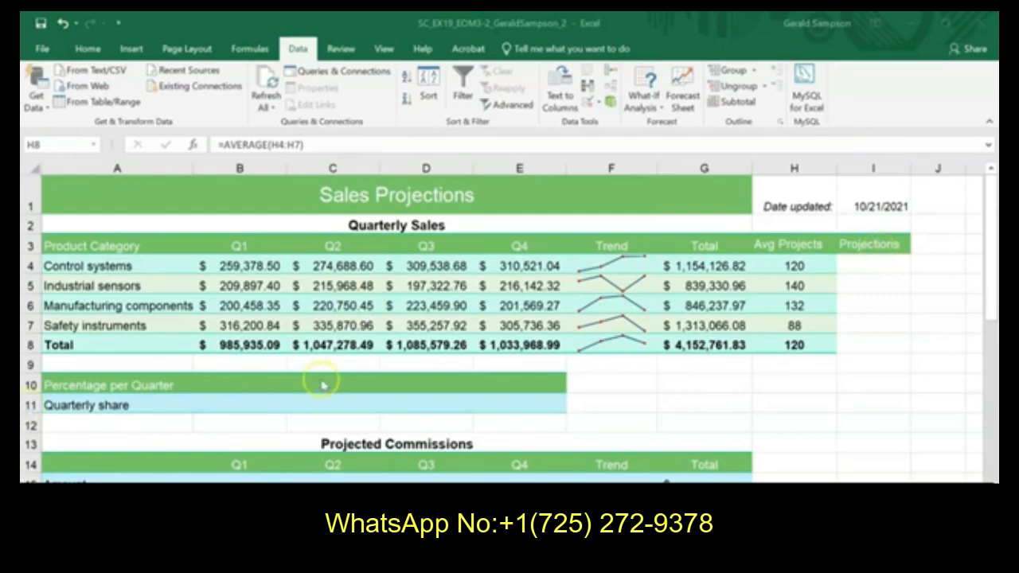
Step: Merge and center the Projections heading across the range I3:I8
key("F2")
left_click(869, 244)
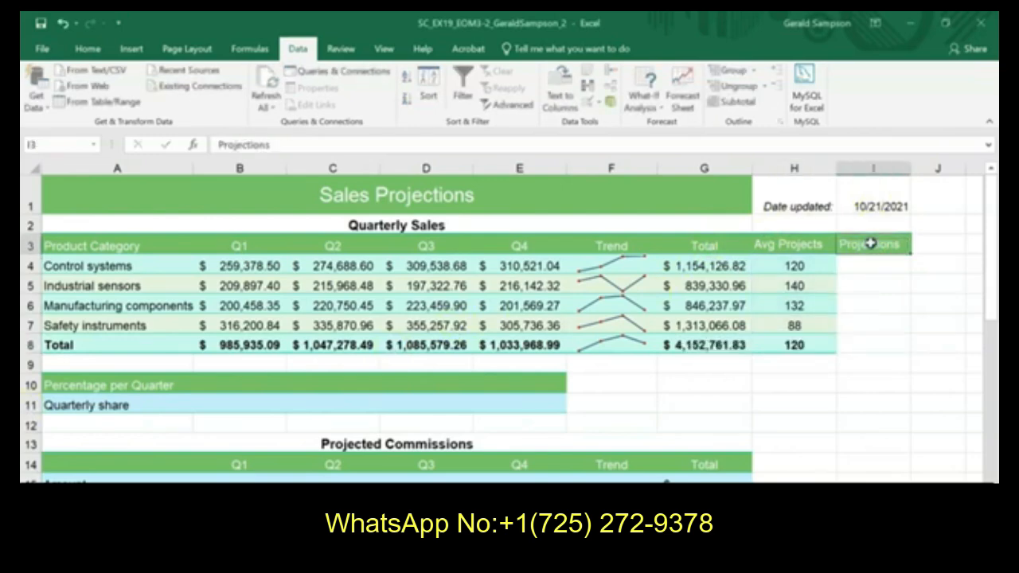
left_click_drag(869, 244, 875, 341)
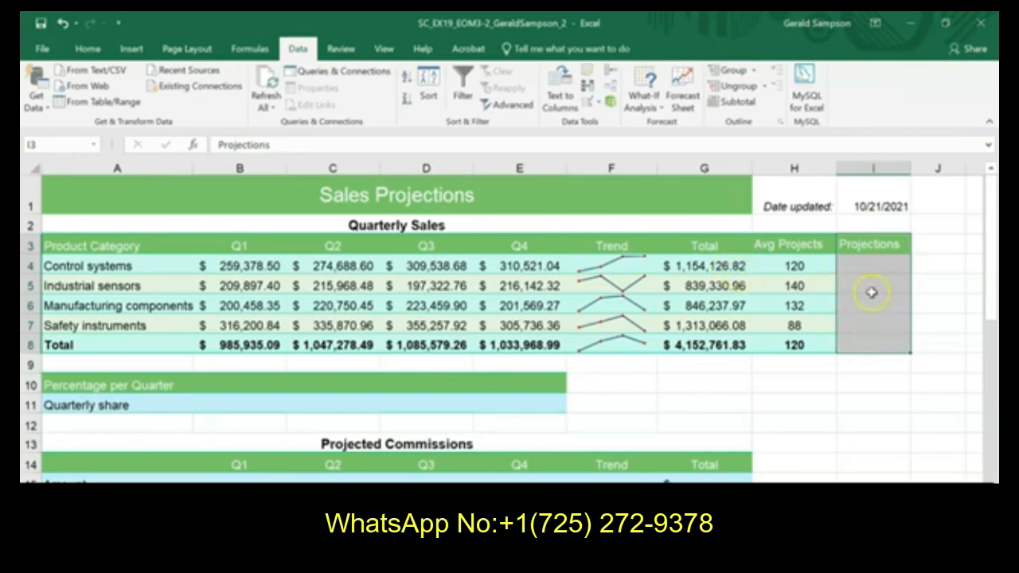
left_click(88, 49)
left_click(394, 99)
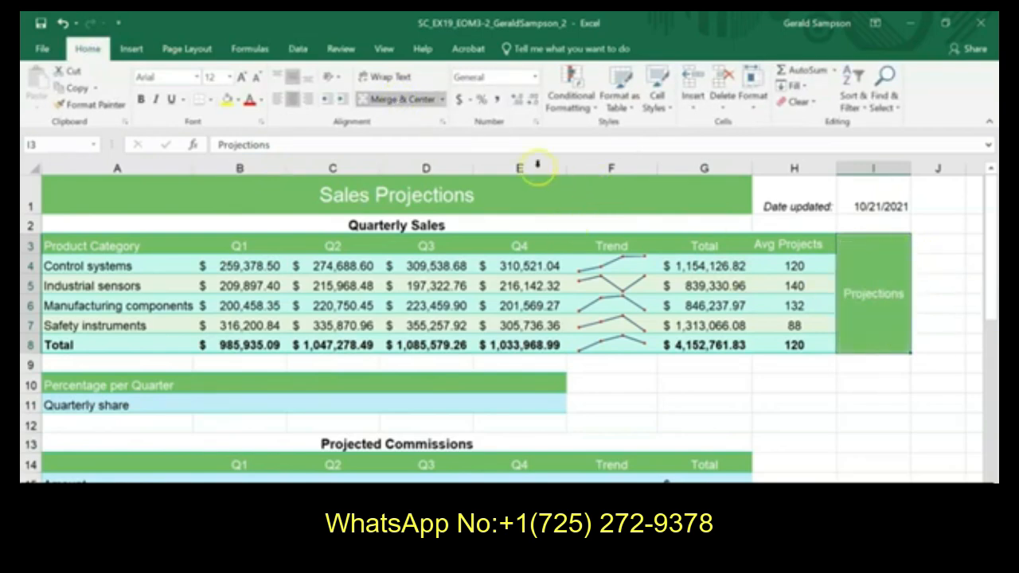
Step: Rotate the text in the merged Projections cell to -90 degrees
left_click(442, 125)
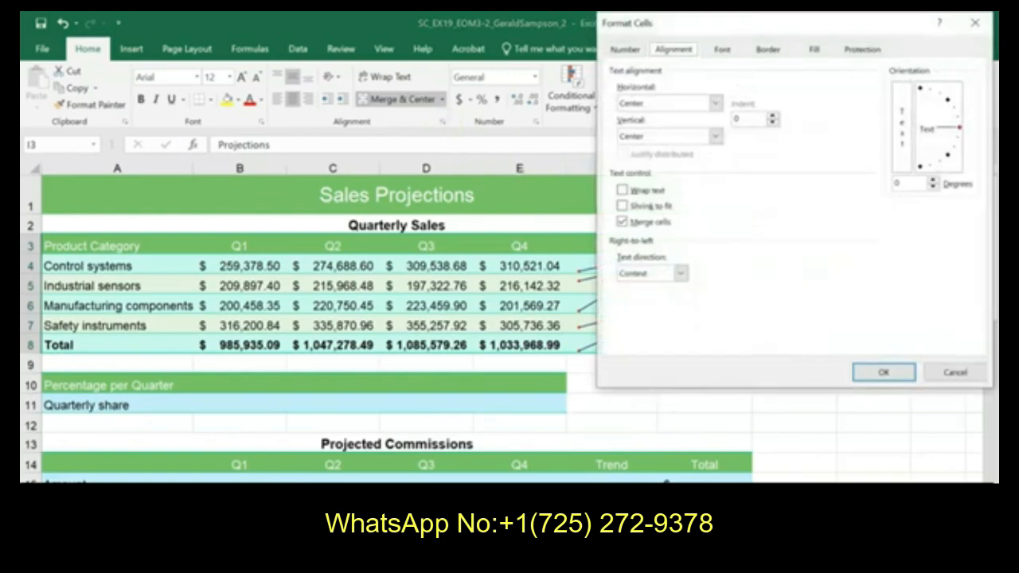
left_click(891, 186)
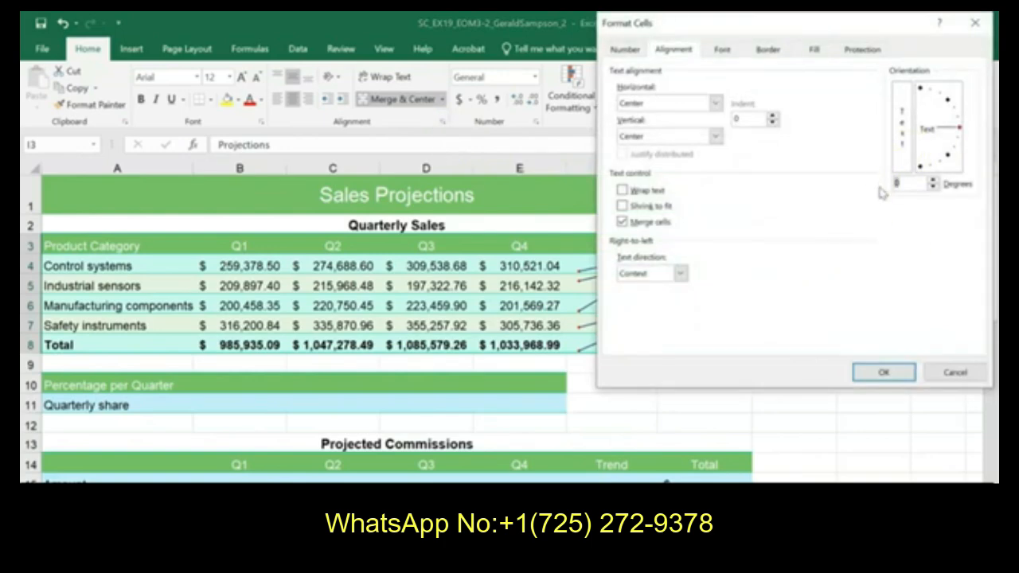
type("-90")
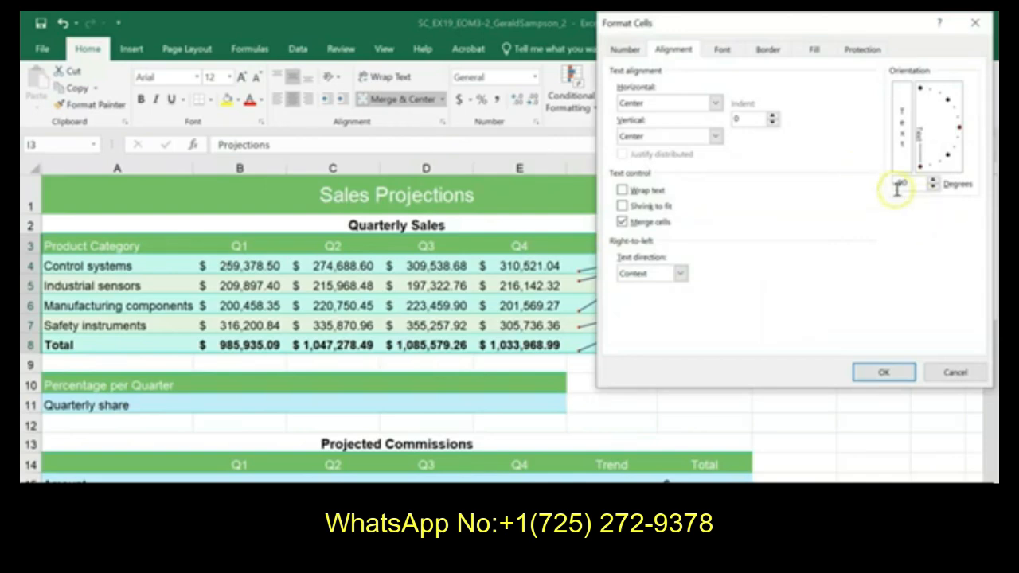
left_click(907, 185)
left_click(898, 371)
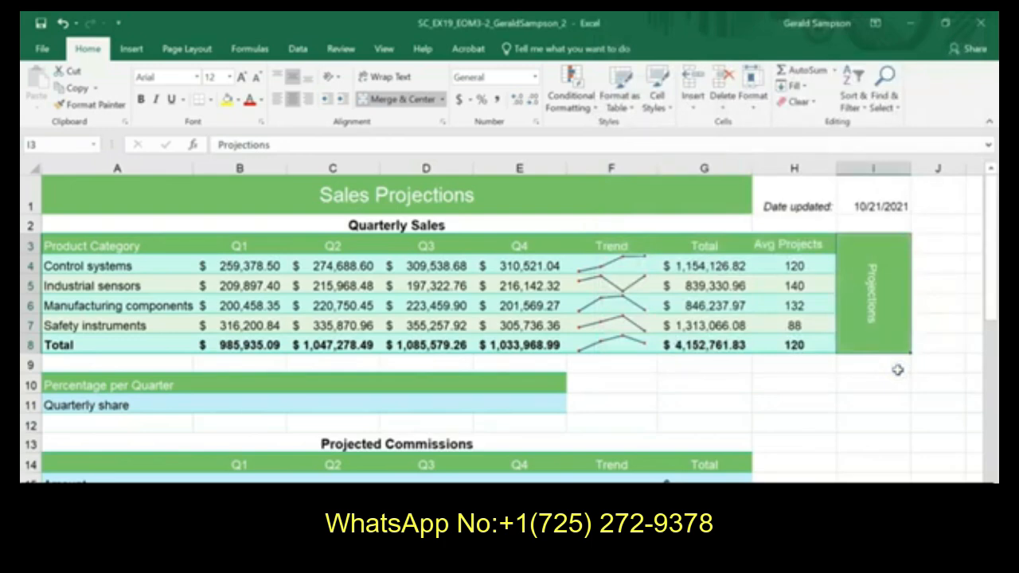
Step: Set the width of column I to 9.25
left_click(900, 168)
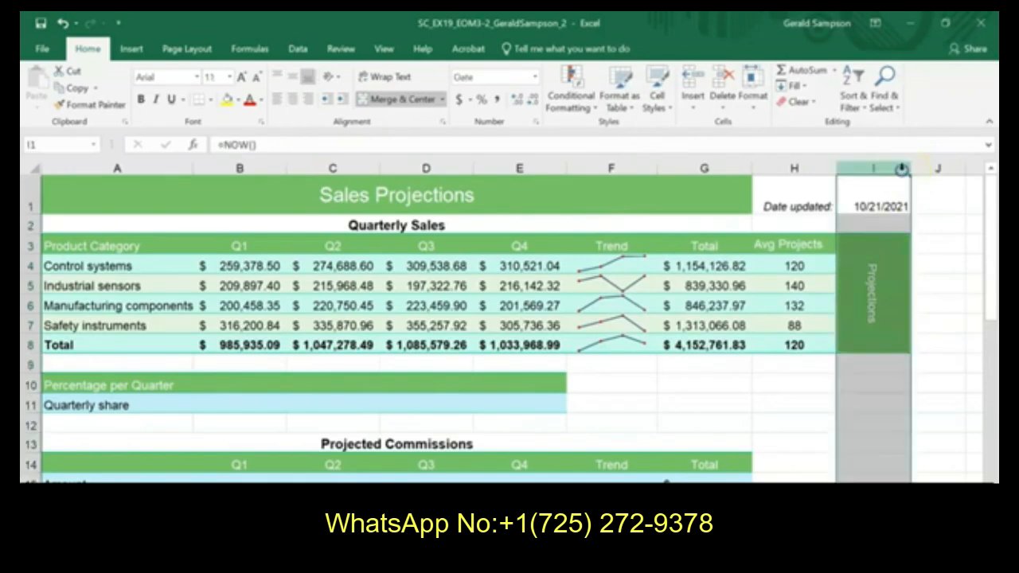
left_click(751, 97)
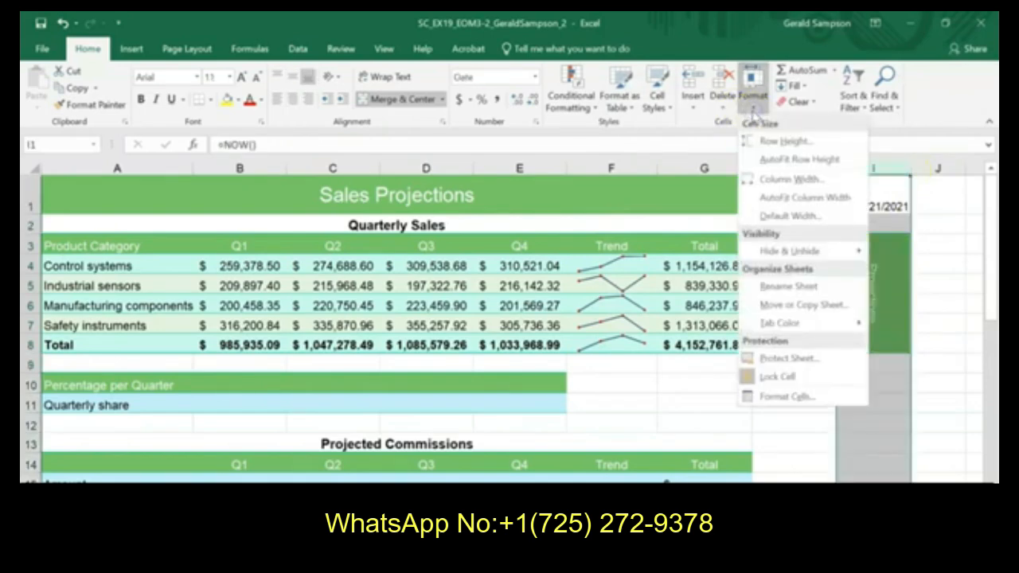
left_click(771, 180)
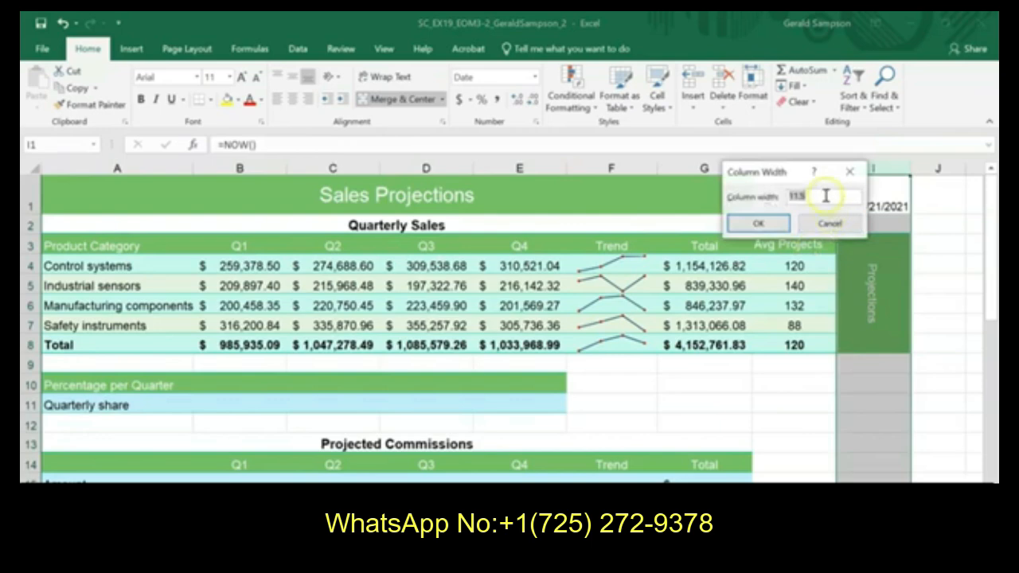
type("9.")
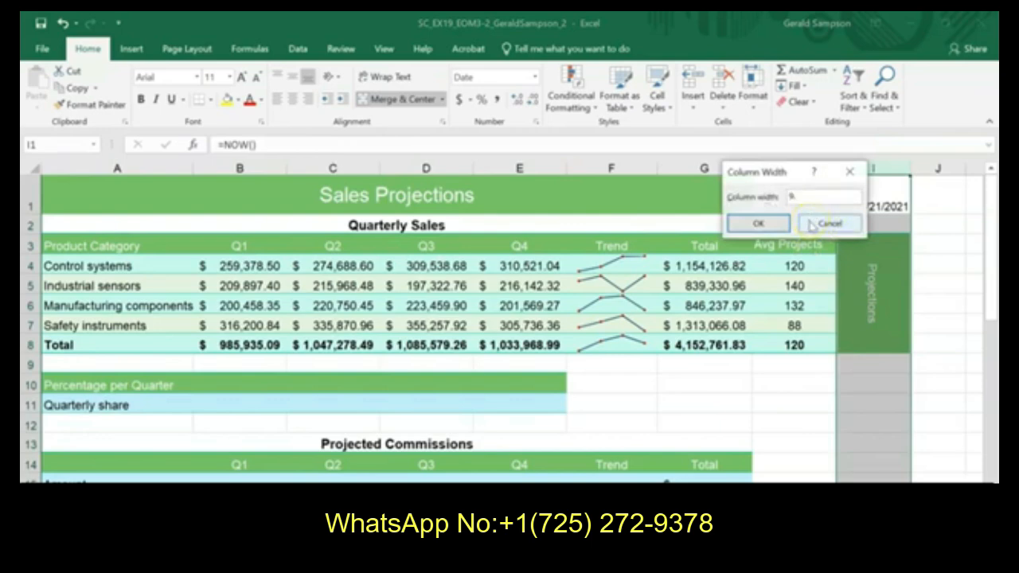
type("25")
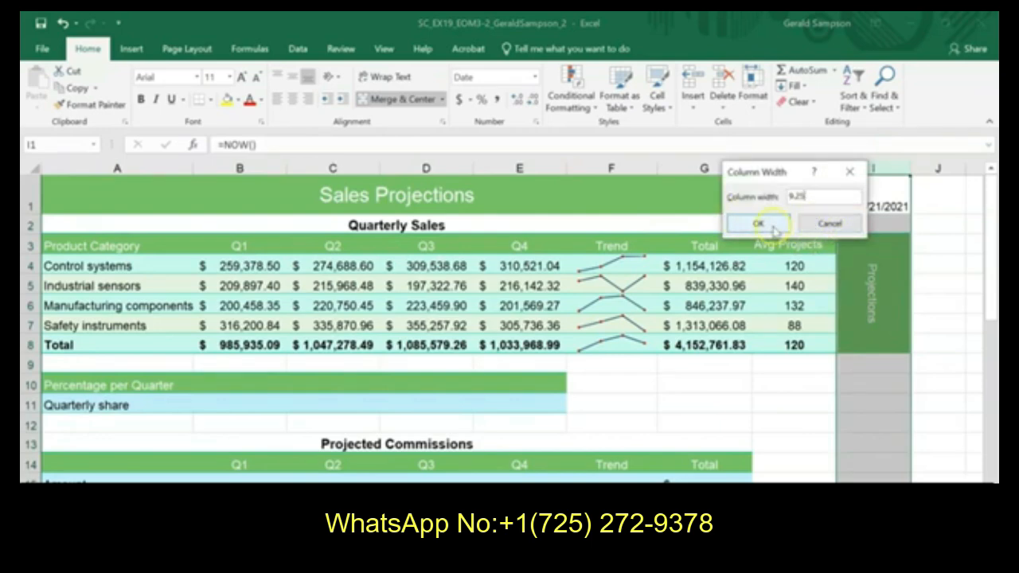
left_click(772, 226)
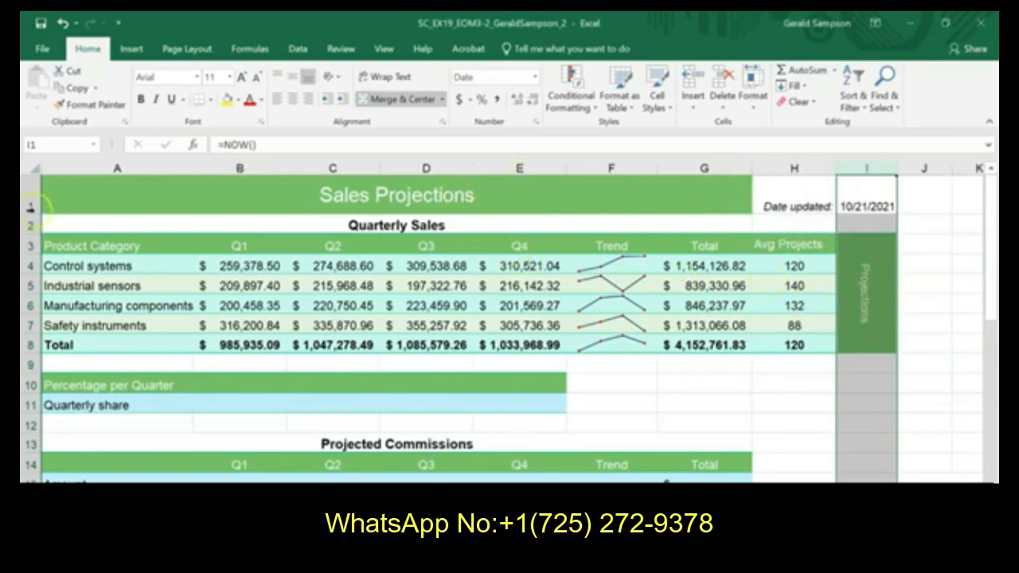
Step: In cell B11, write an IFERROR formula that divides B8 by G8 and returns "Incorrect" on error
left_click(227, 406)
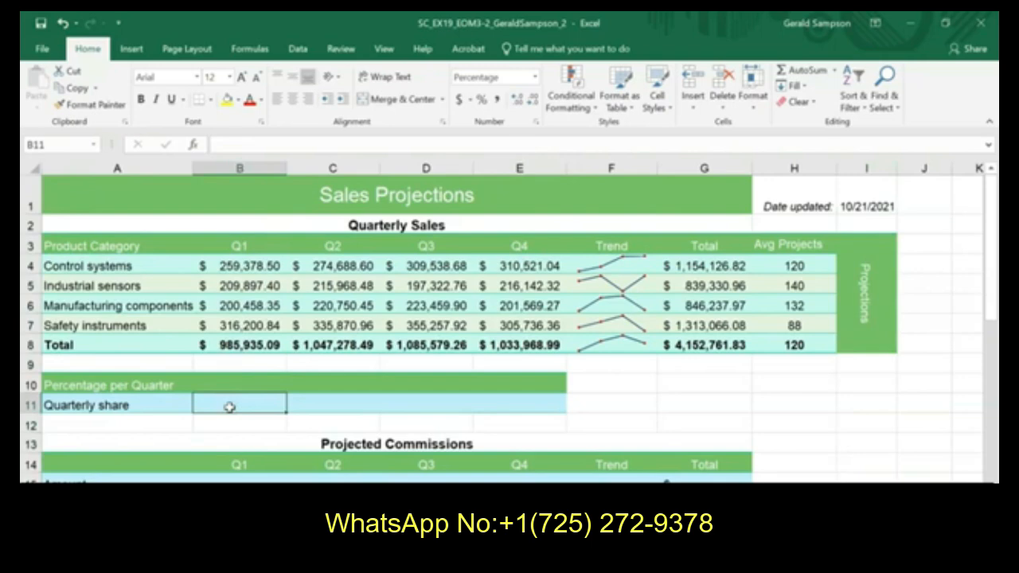
type("=iferror")
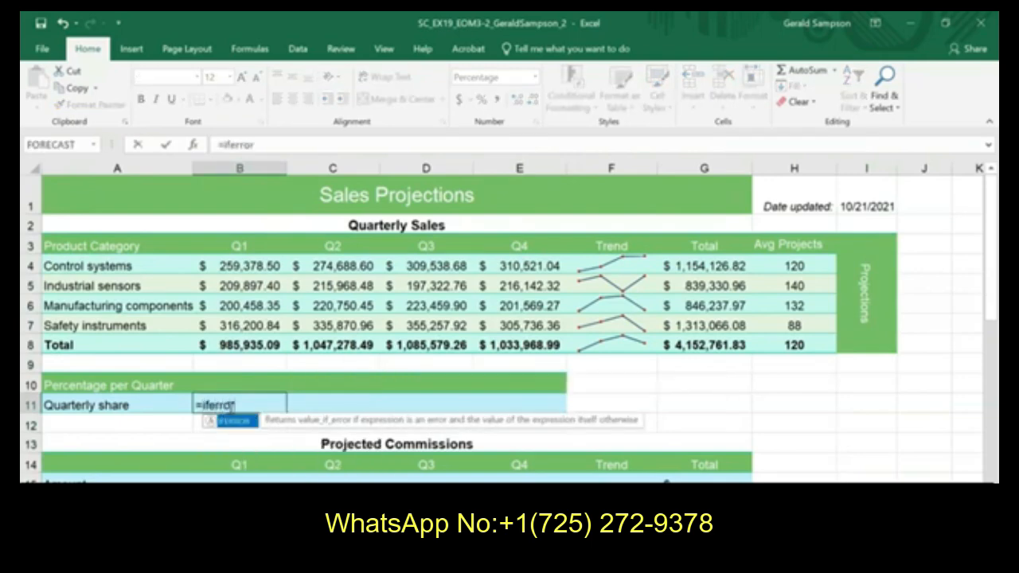
type(")")
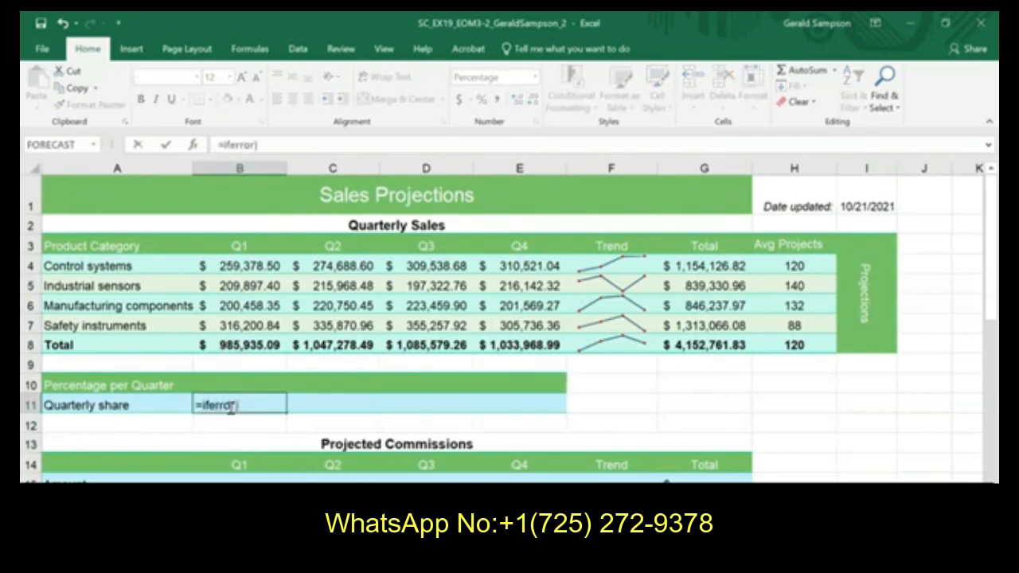
key("BackSpace")
type("(")
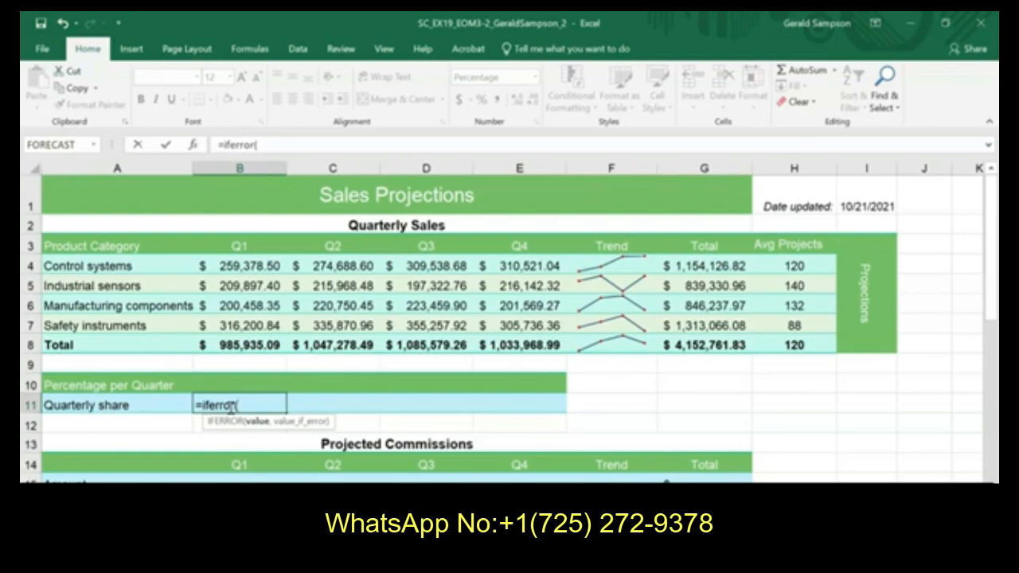
type("b")
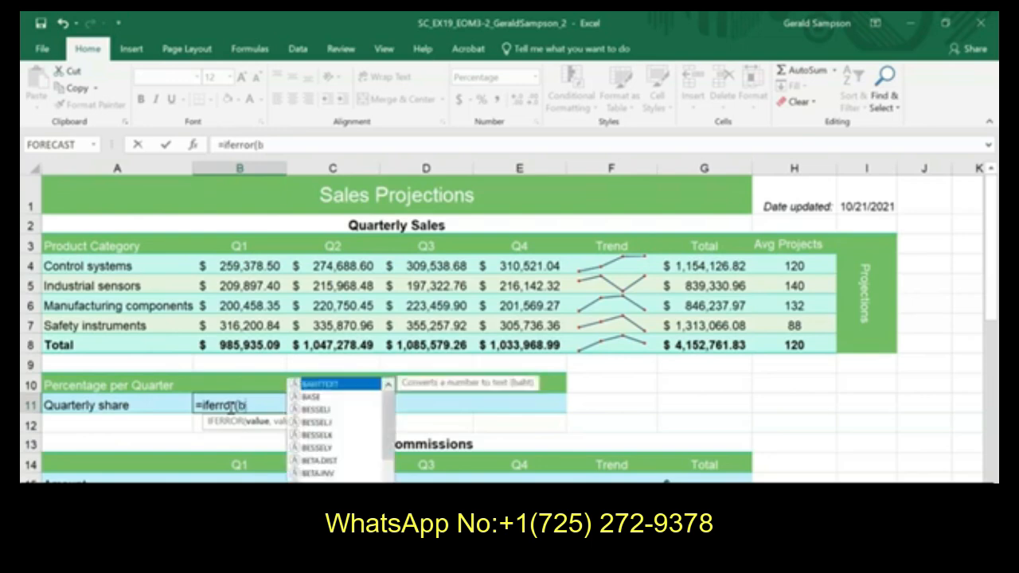
type("8/")
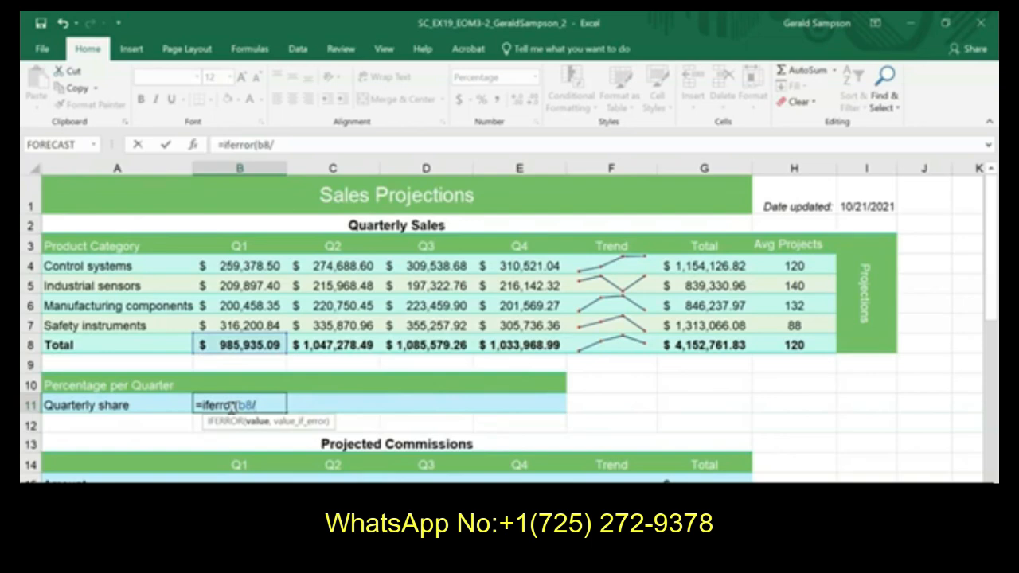
type("g8")
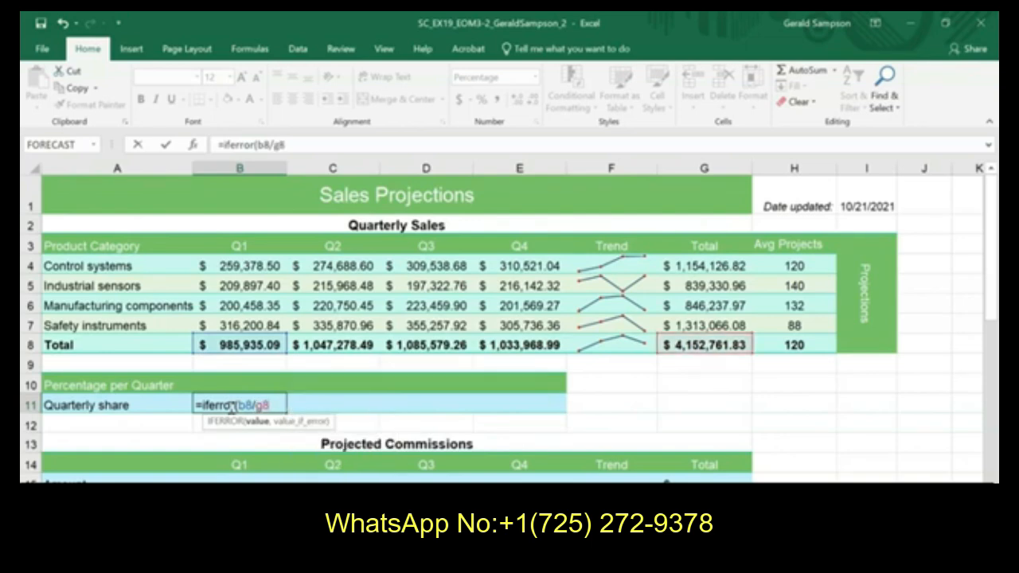
type(",")
type("\"")
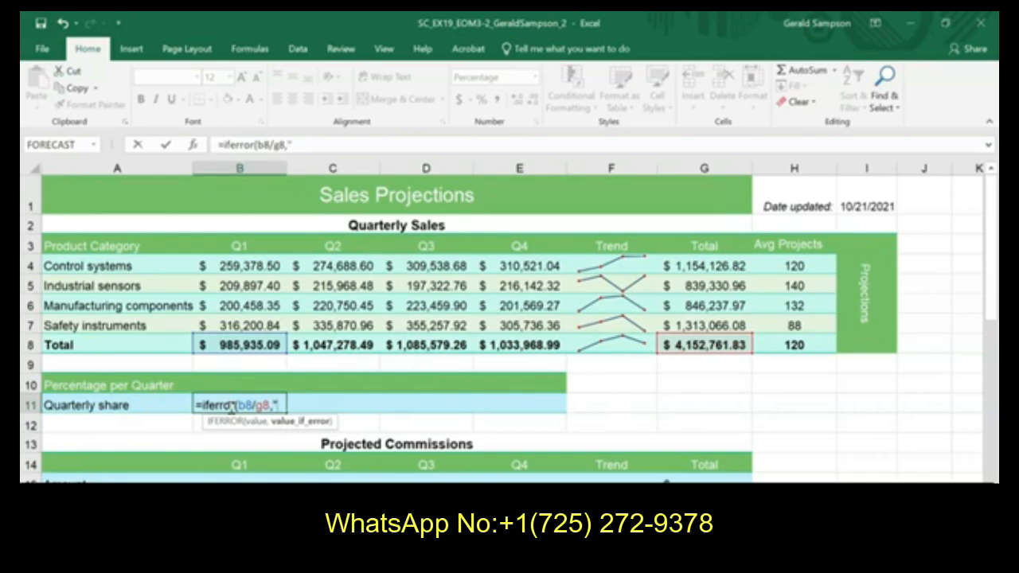
type("Om")
key("BackSpace")
key("BackSpace")
type("incorrect")
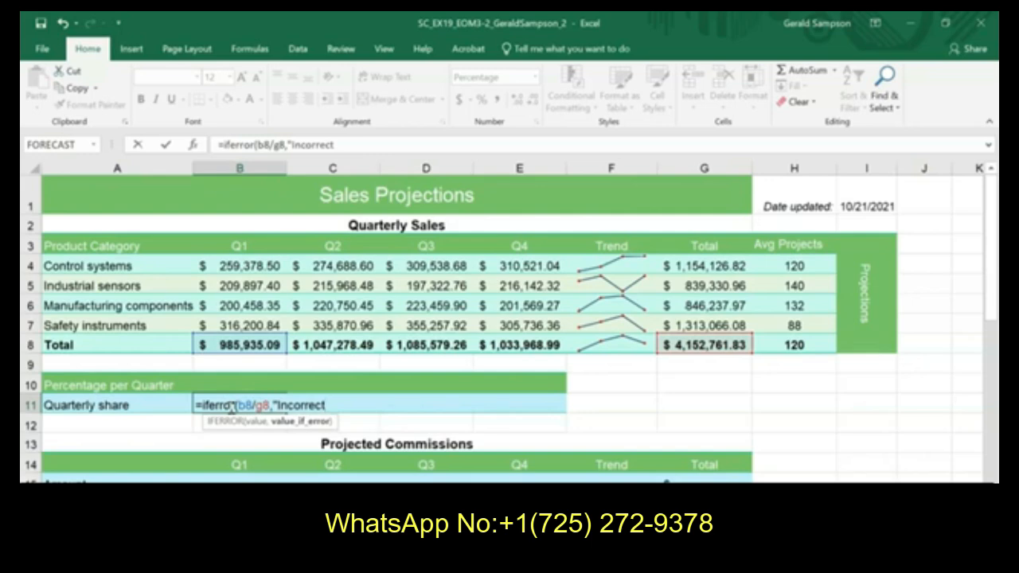
type("\"")
Step: Make the G8 reference absolute ($G$8) in the B11 formula and fill the formula across C11:E11
left_click(265, 403)
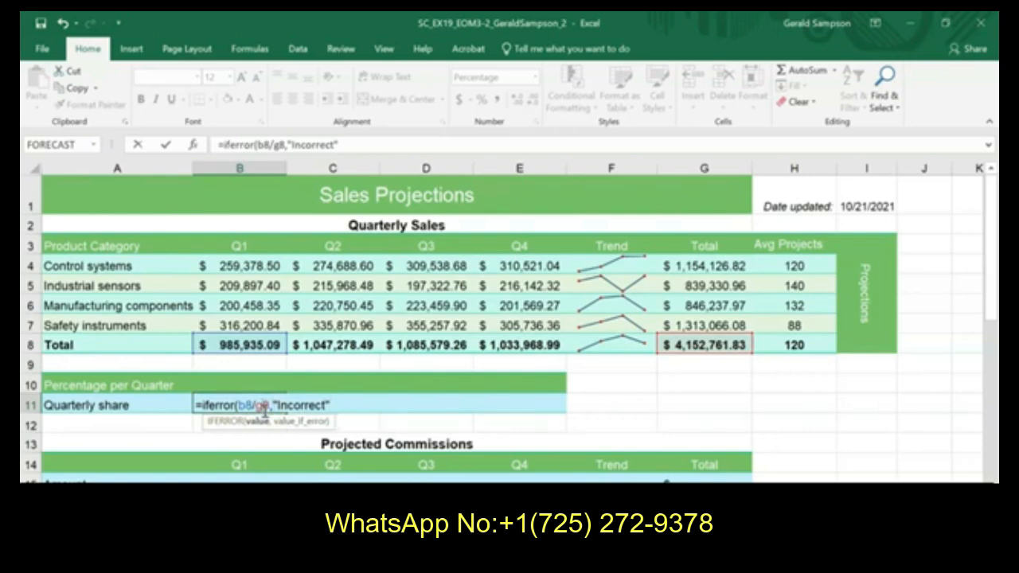
key("F4")
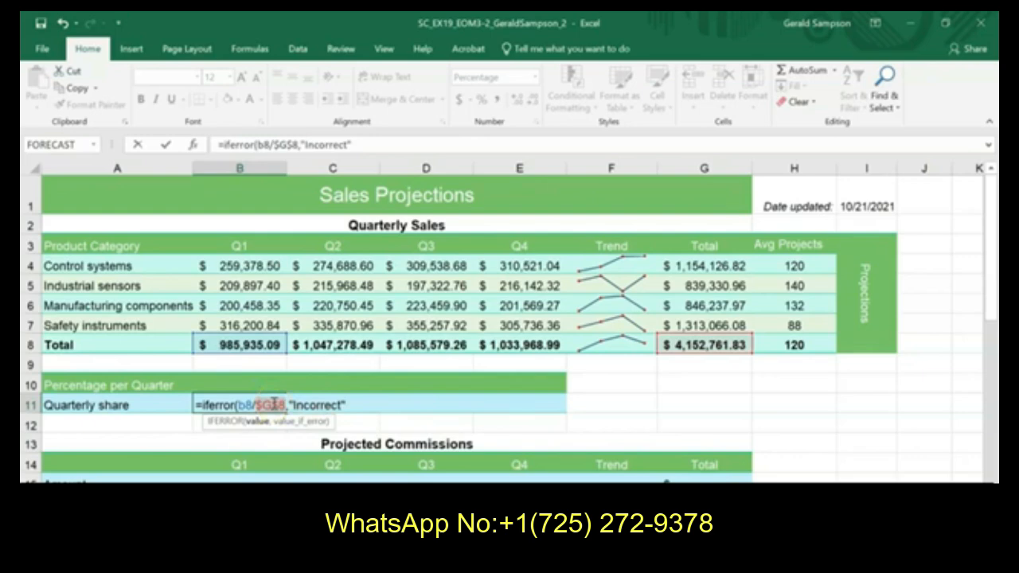
left_click(284, 401)
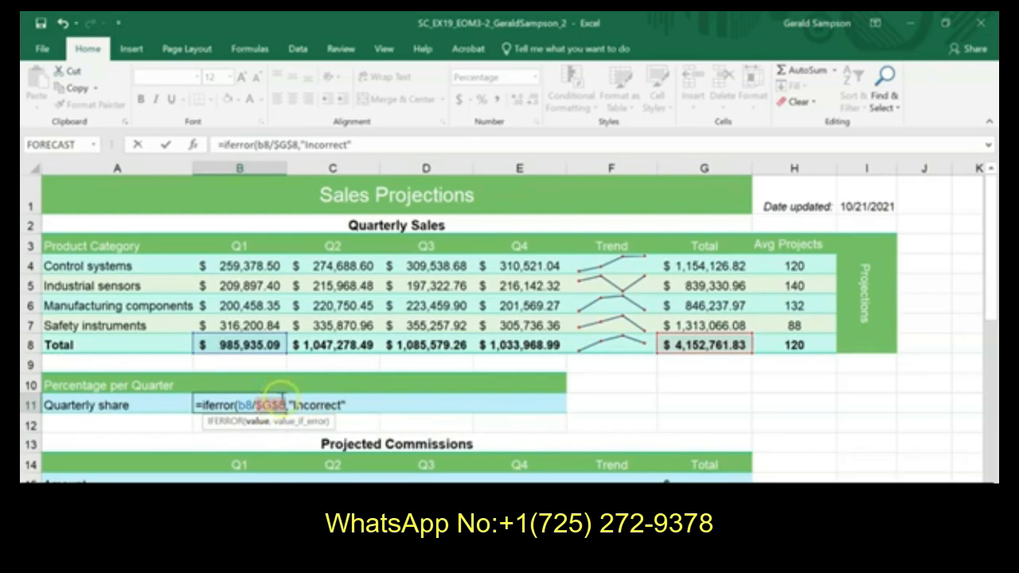
left_click(168, 147)
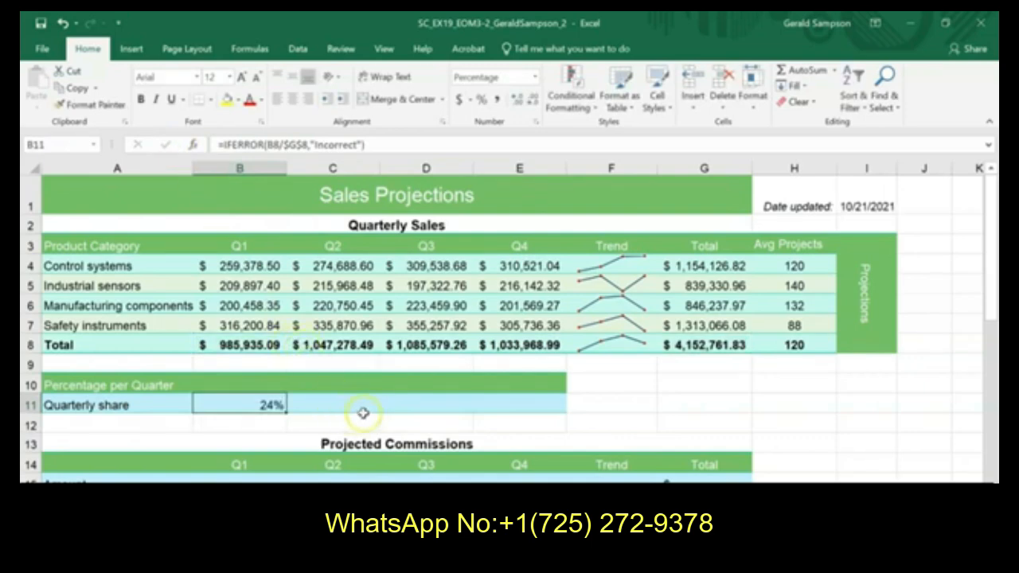
left_click(461, 427)
left_click_drag(286, 412, 528, 412)
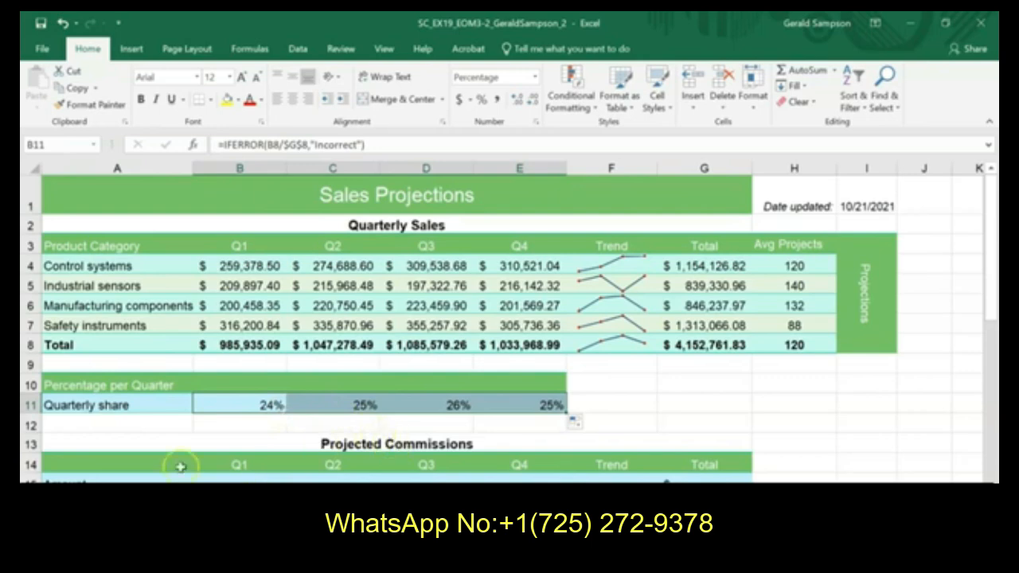
Step: Select the Q1 Amount cell B15 in the Projected Commissions table
scroll(197, 436, "down", 3)
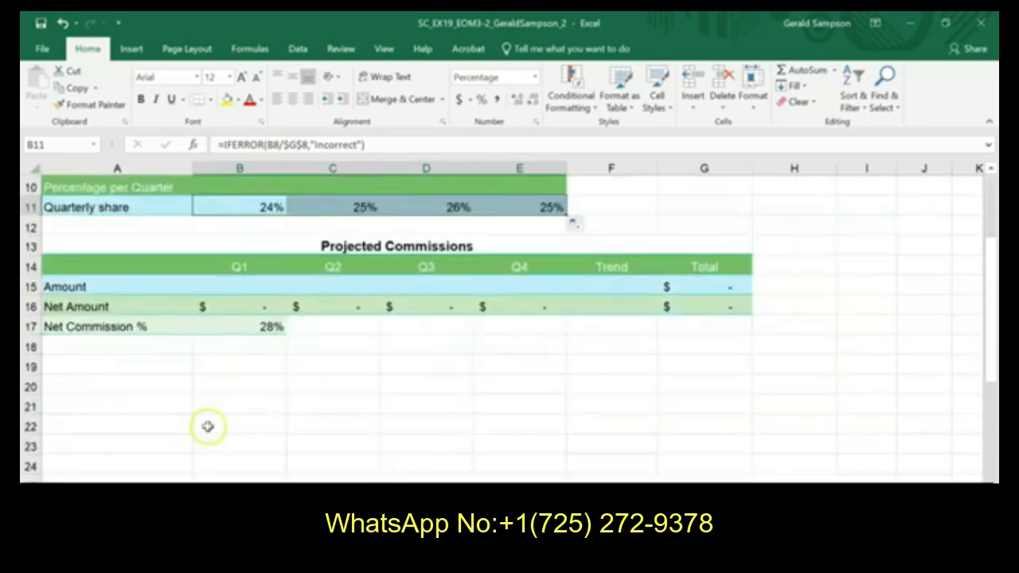
left_click(253, 284)
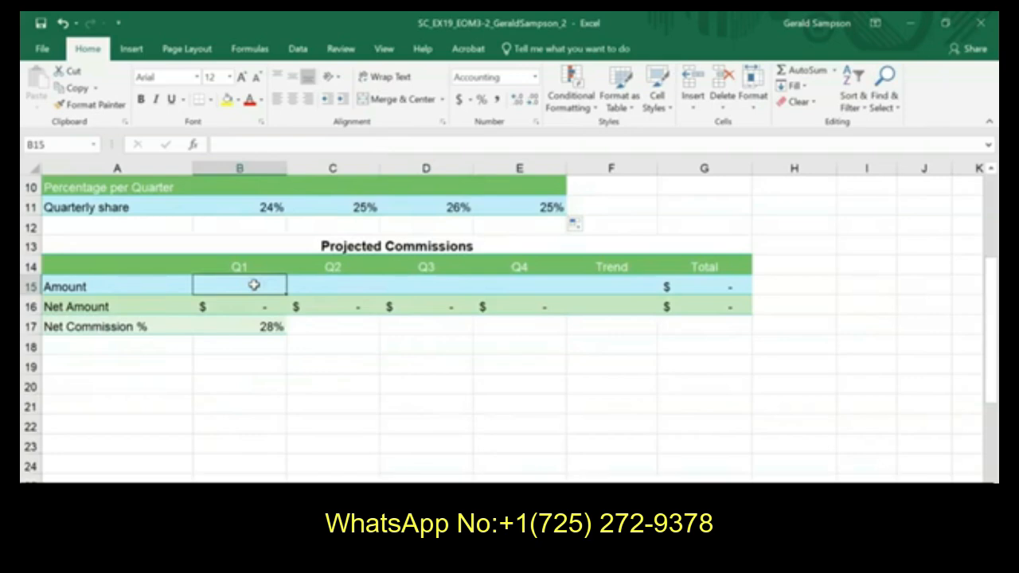
type("=if(")
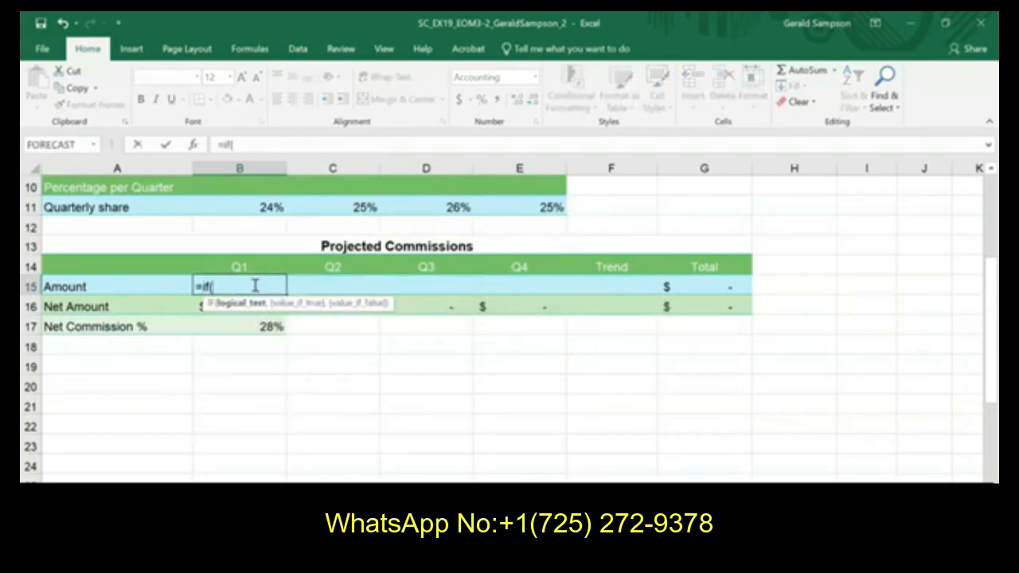
left_click(228, 303)
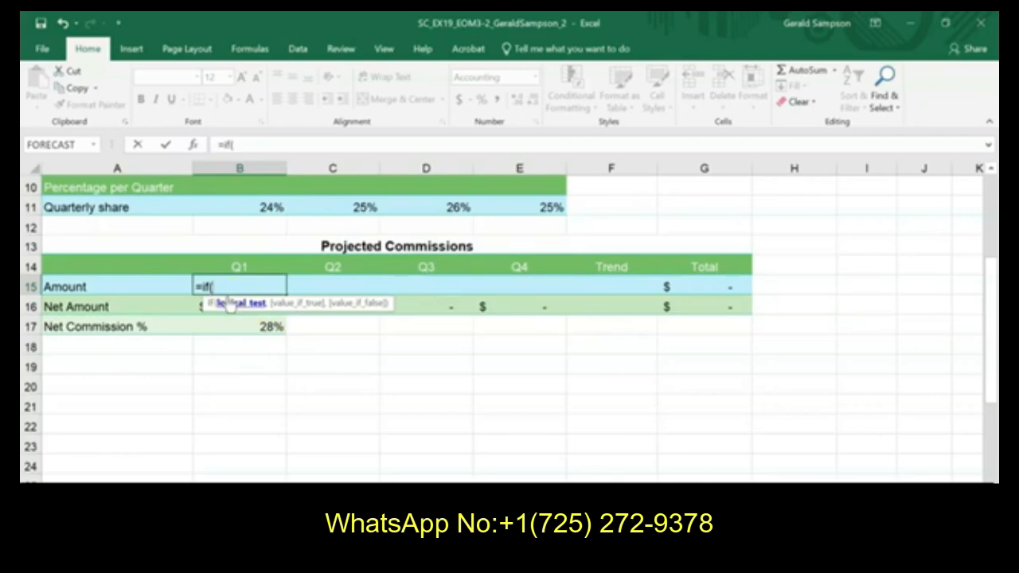
key("BackSpace")
key("BackSpace")
key("BackSpace")
key("BackSpace")
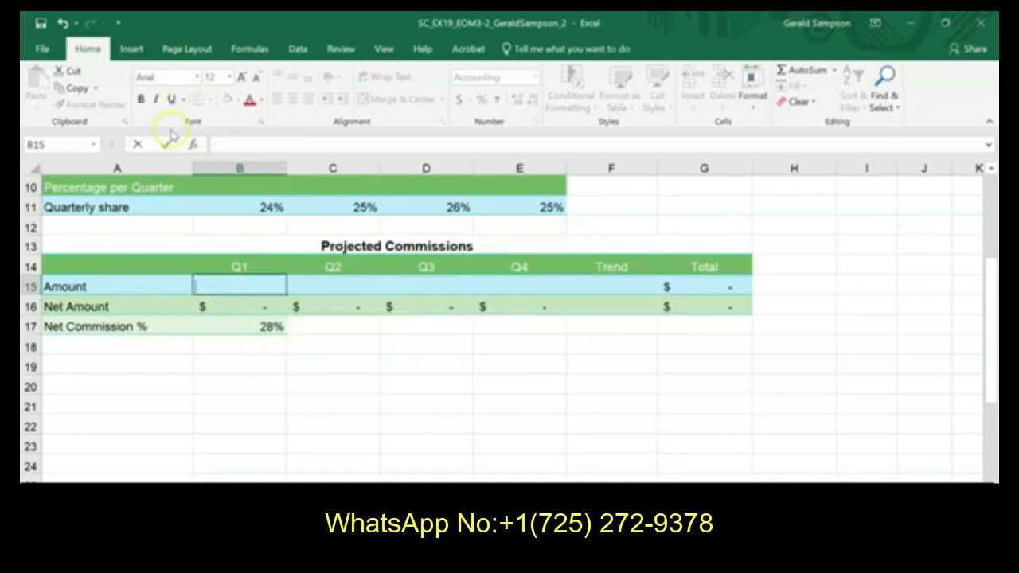
left_click(166, 144)
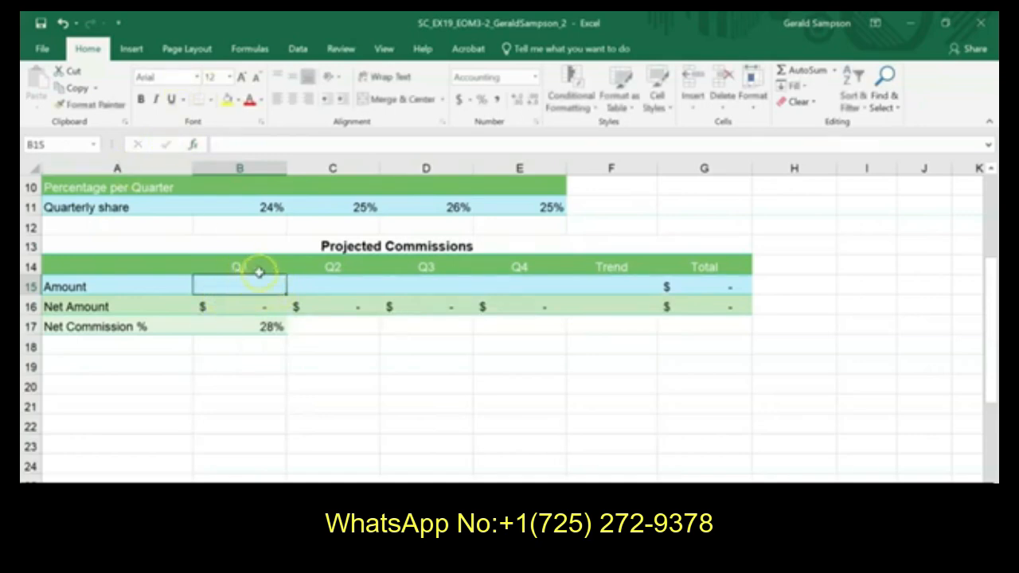
Step: Start an IF function in cell B15 with the logical test B8>1000000
left_click(833, 70)
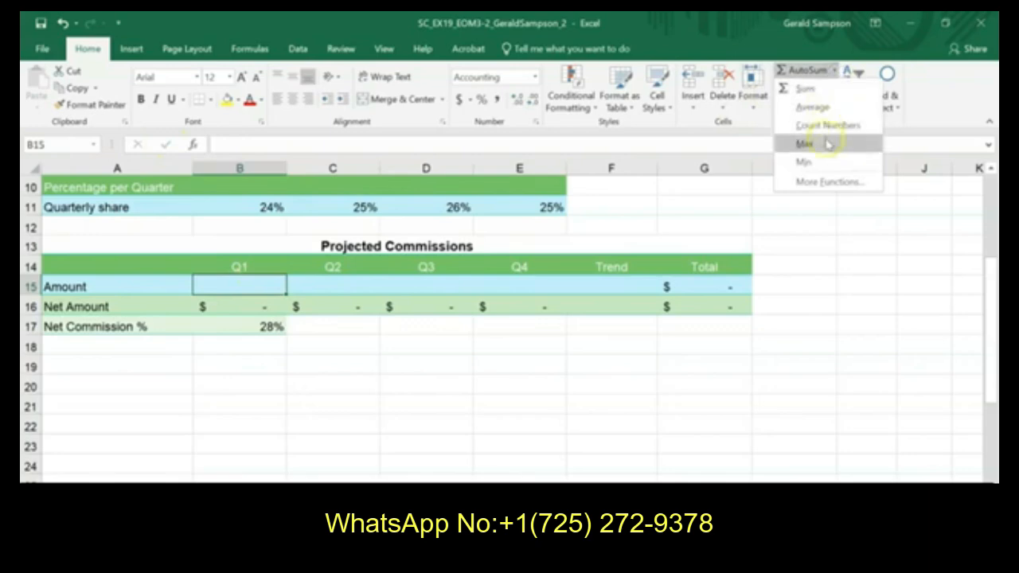
left_click(828, 182)
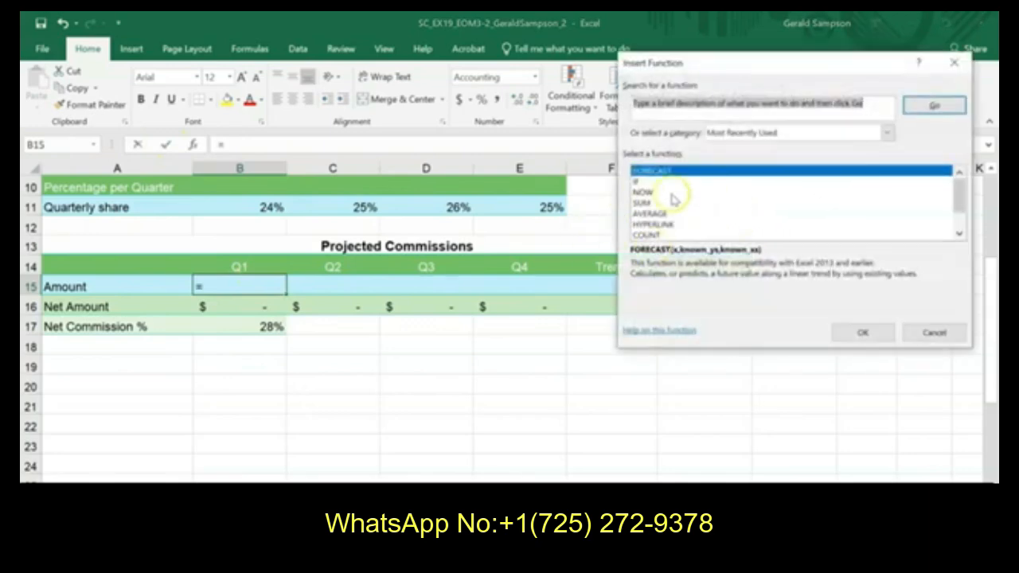
left_click(641, 182)
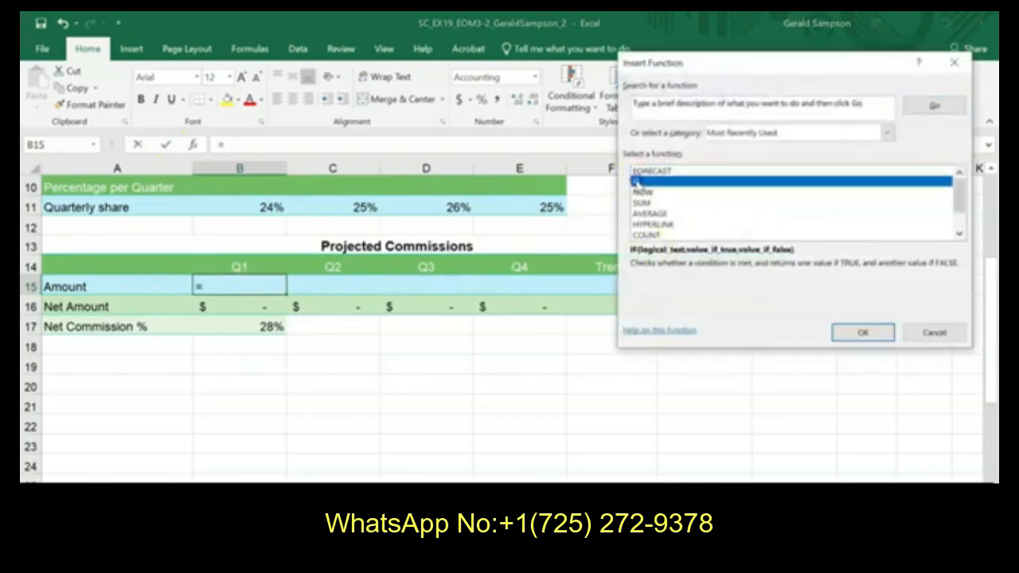
left_click(863, 342)
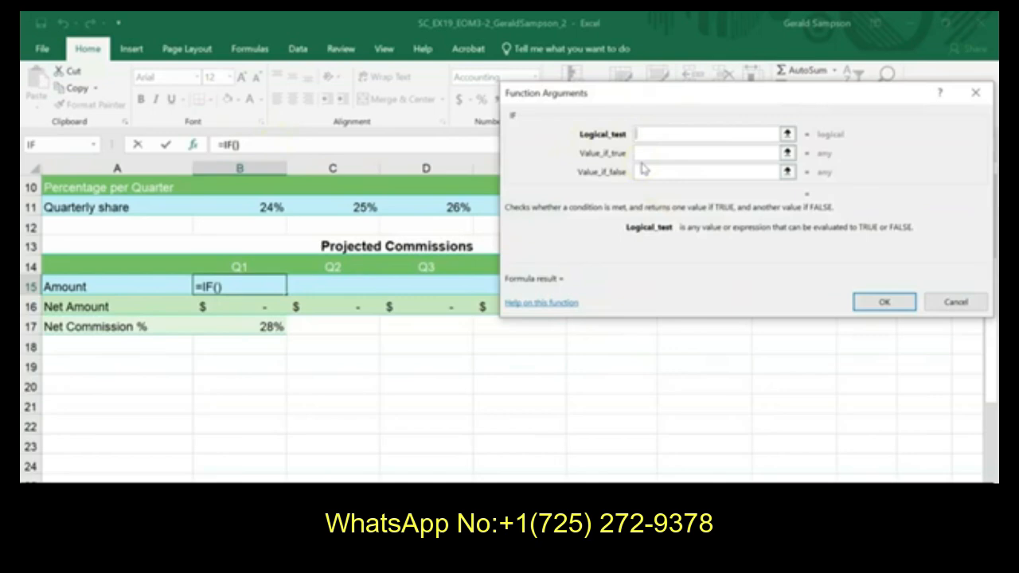
type("b")
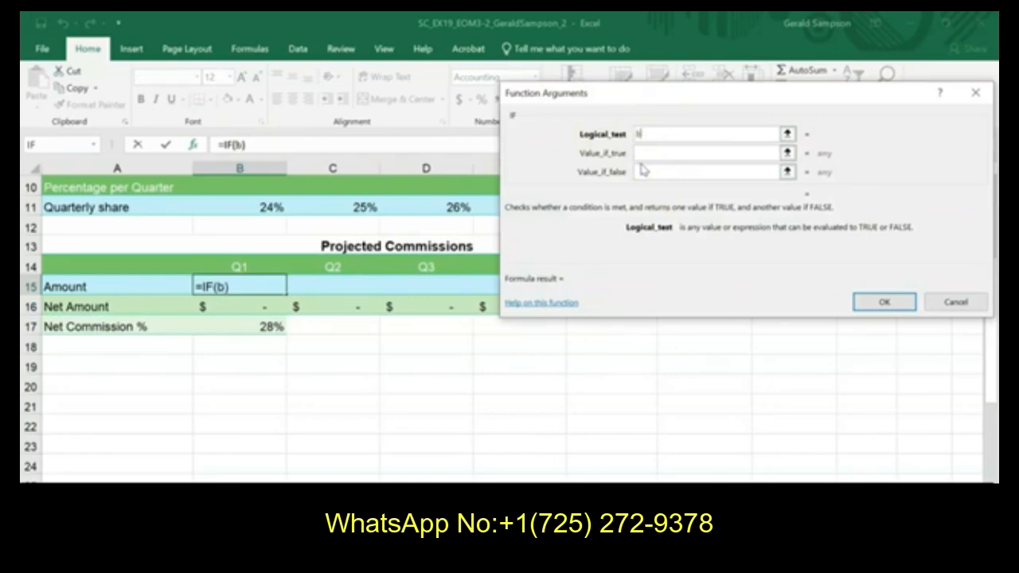
type("8>1")
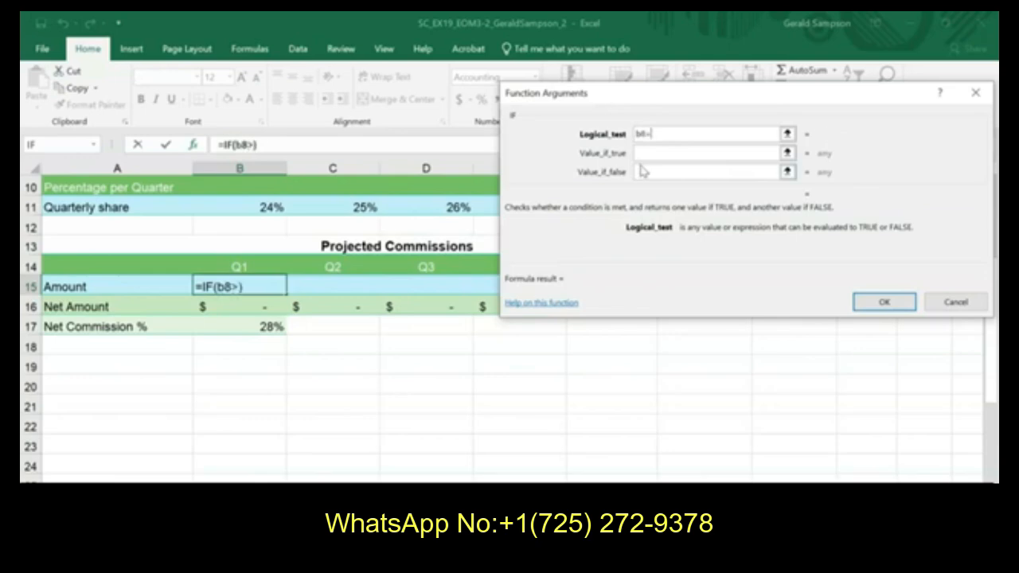
type("00")
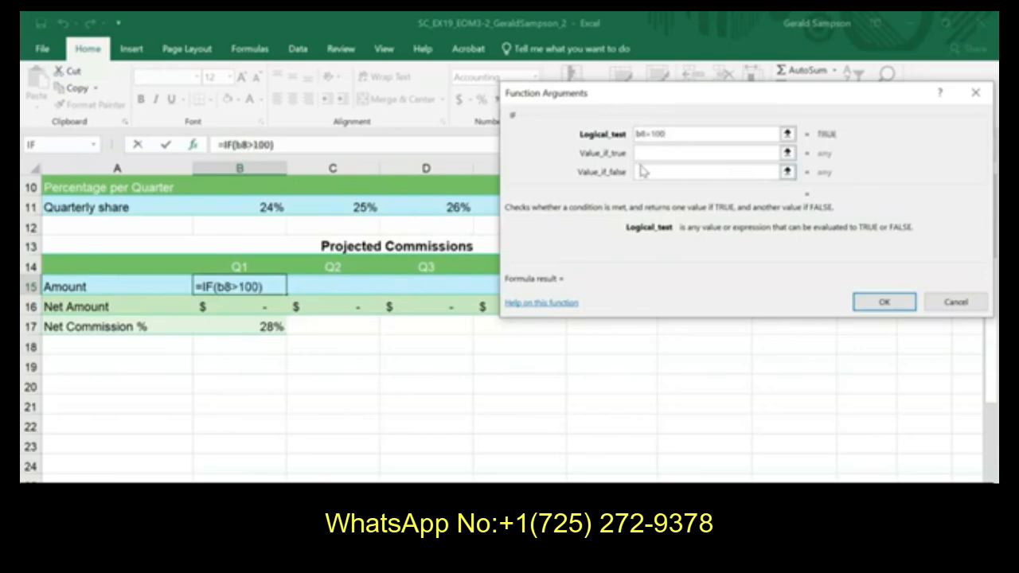
type("000")
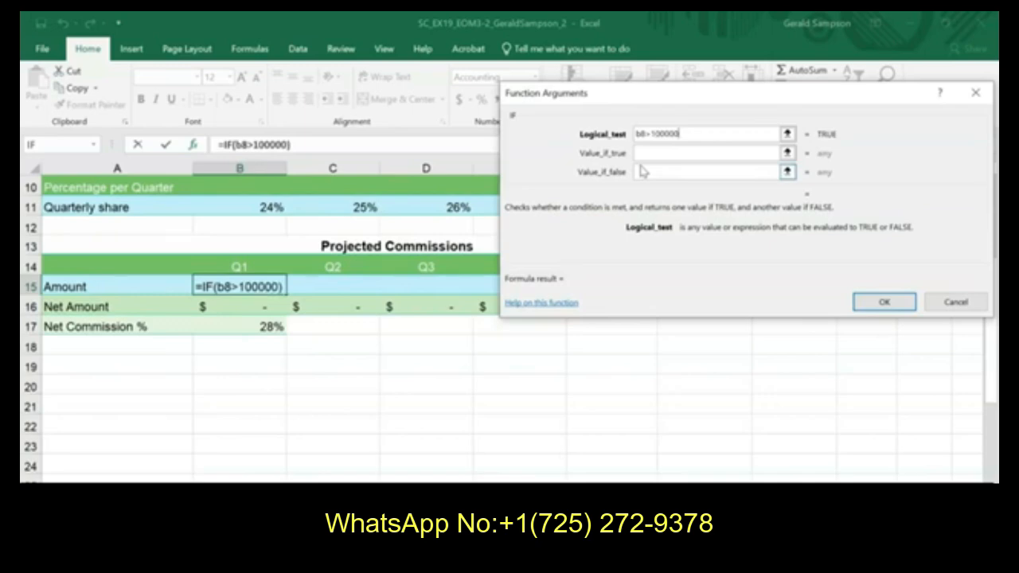
type("0")
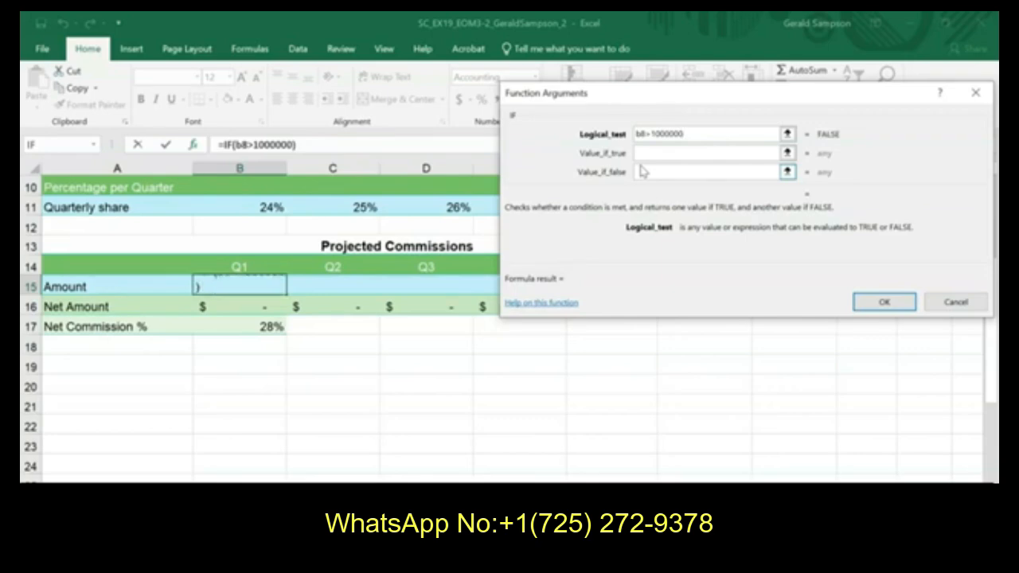
Step: Complete the B15 IF function so it returns Q1*.18 when true and Q1*.1 when false
left_click(650, 153)
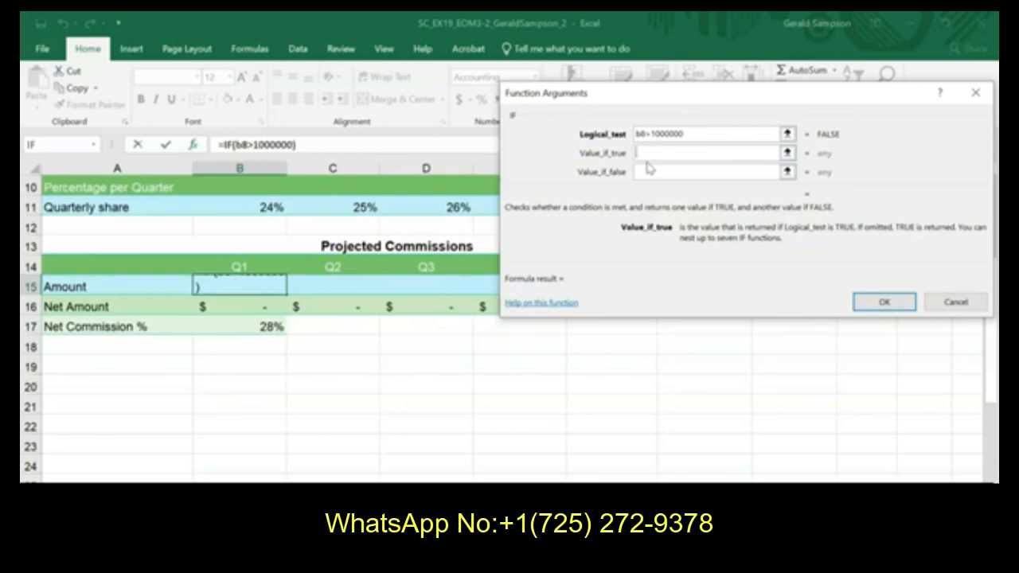
type("q1")
type("\"")
type(".18")
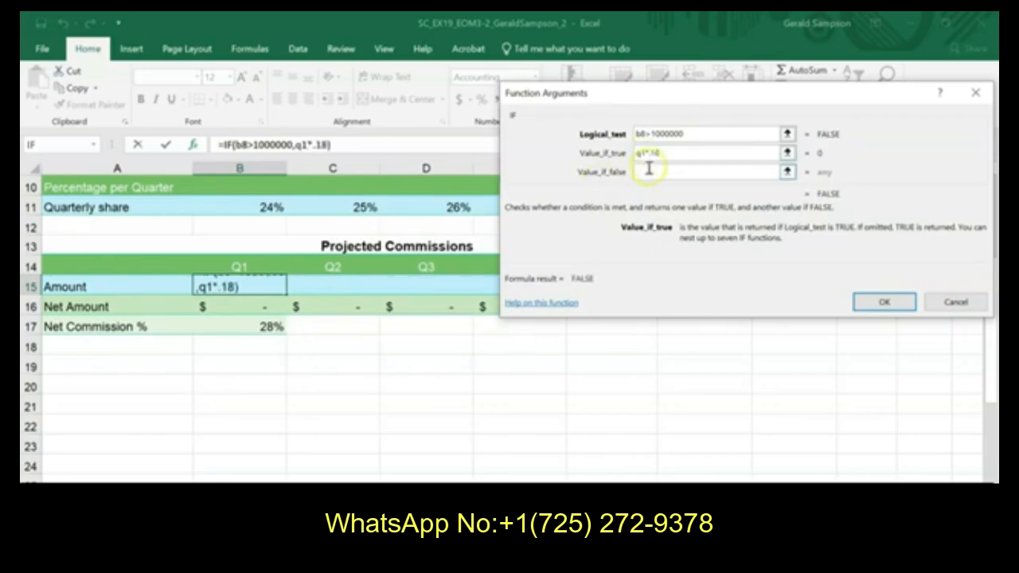
left_click(647, 170)
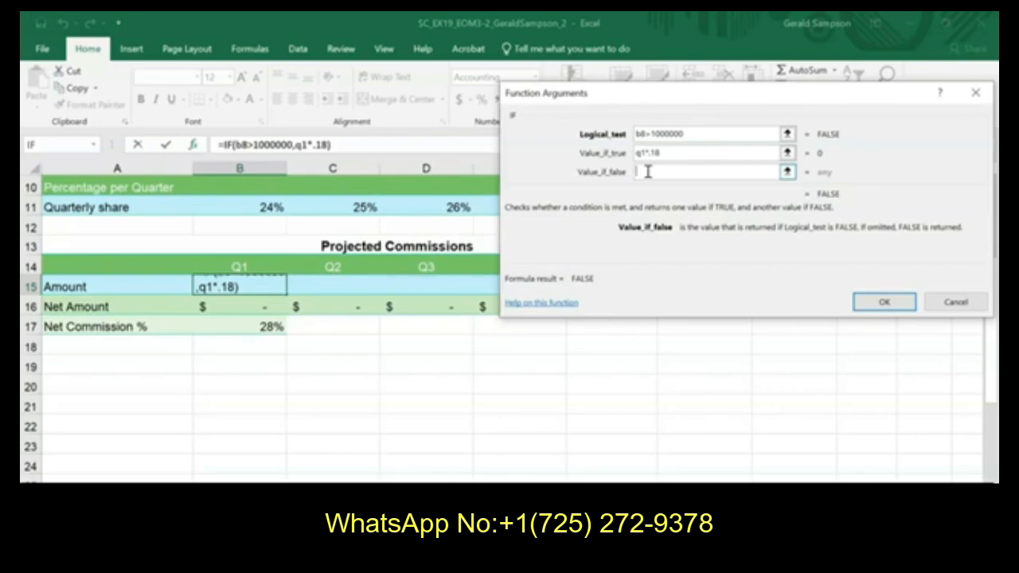
type("q1")
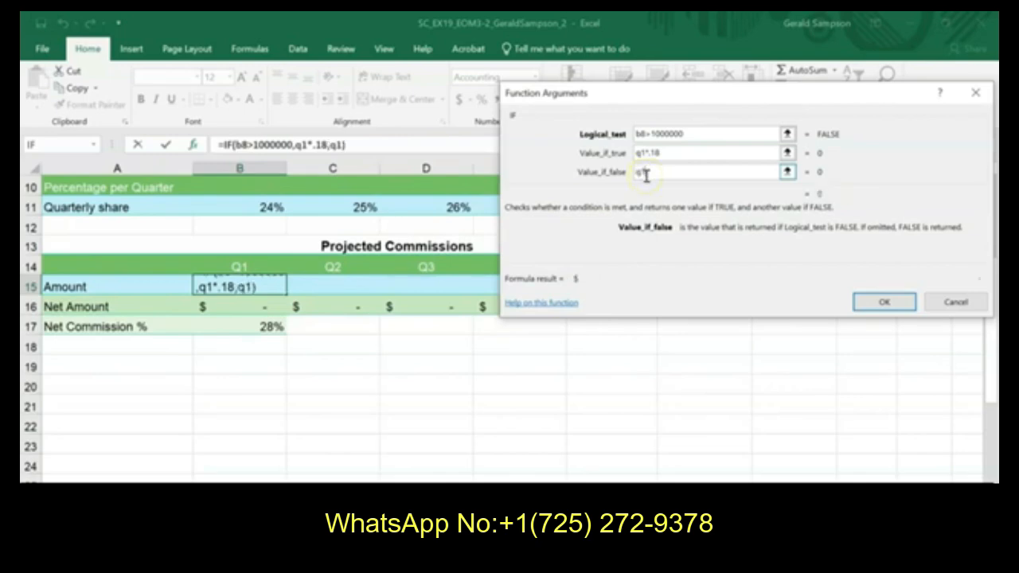
type("*.1")
left_click(866, 299)
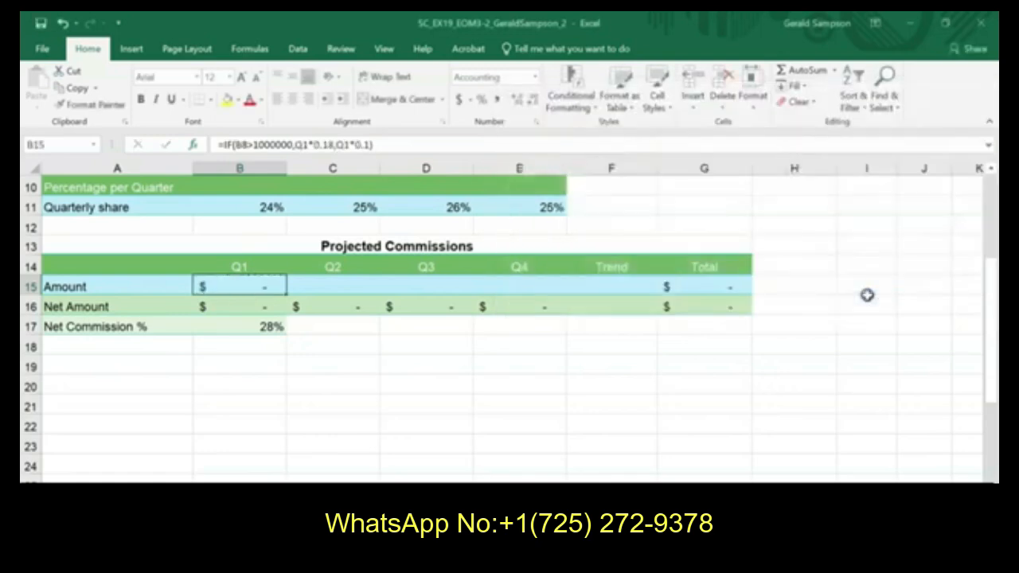
Step: Fill the B15 formula across the Q2 to Q4 Amount cells C15:E15
left_click(248, 291)
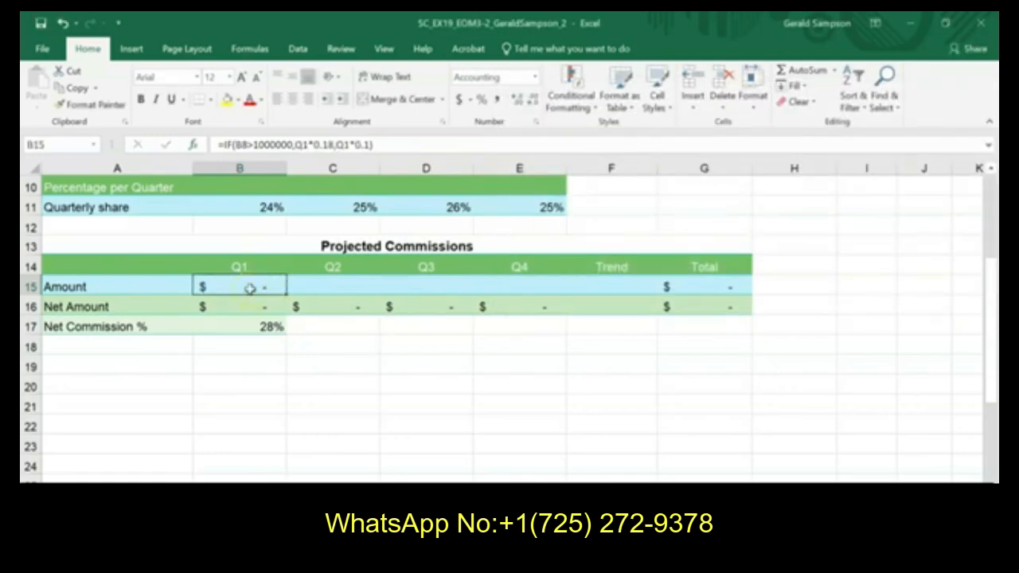
scroll(257, 278, "up", 3)
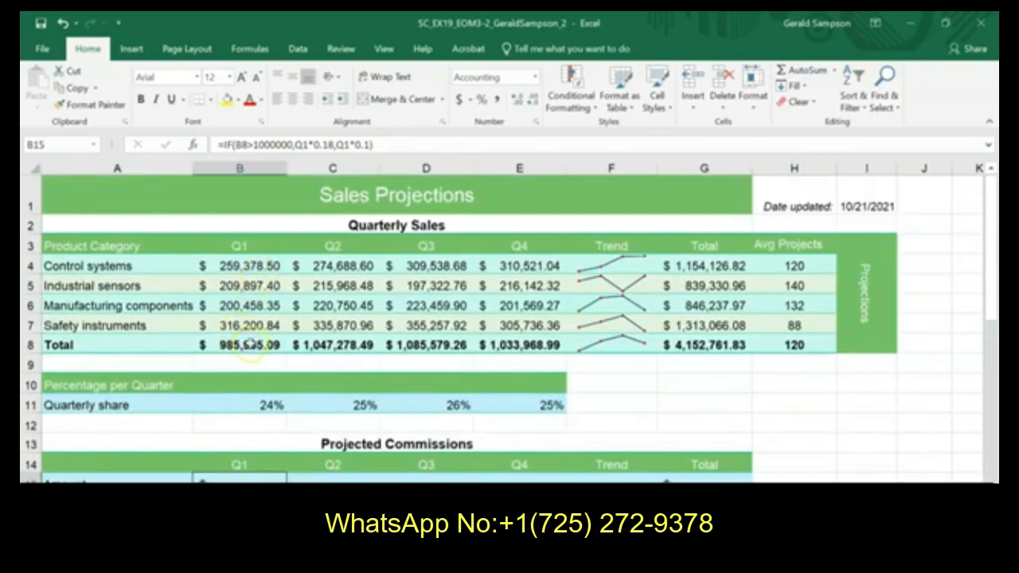
scroll(250, 342, "down", 1)
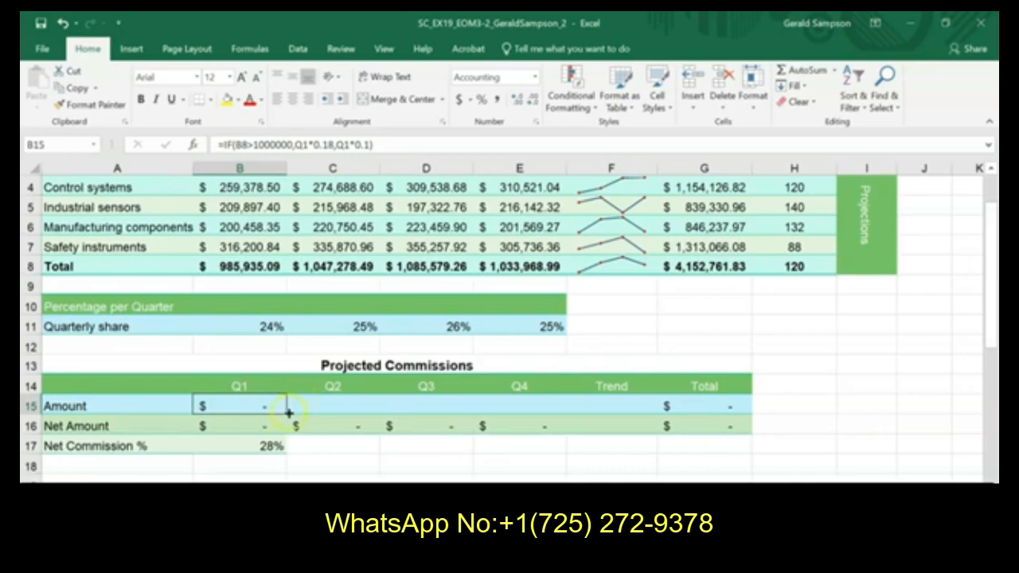
left_click_drag(288, 412, 554, 409)
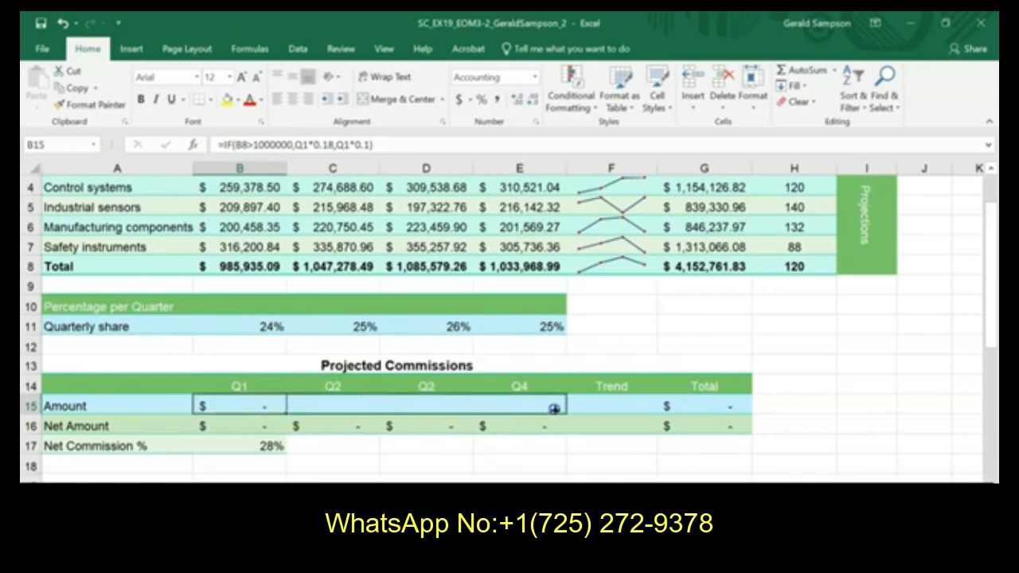
left_click_drag(554, 409, 552, 406)
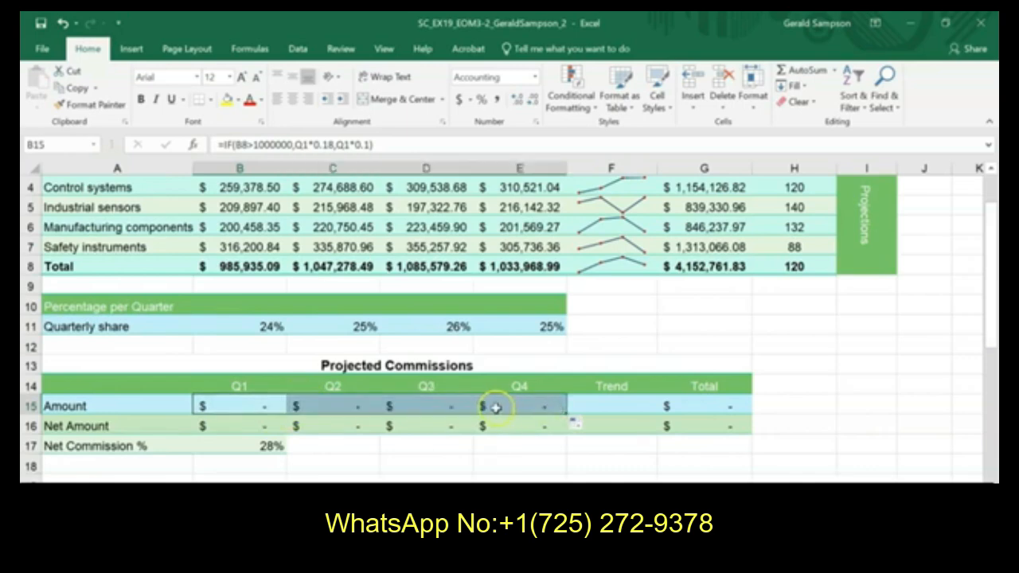
left_click(442, 410)
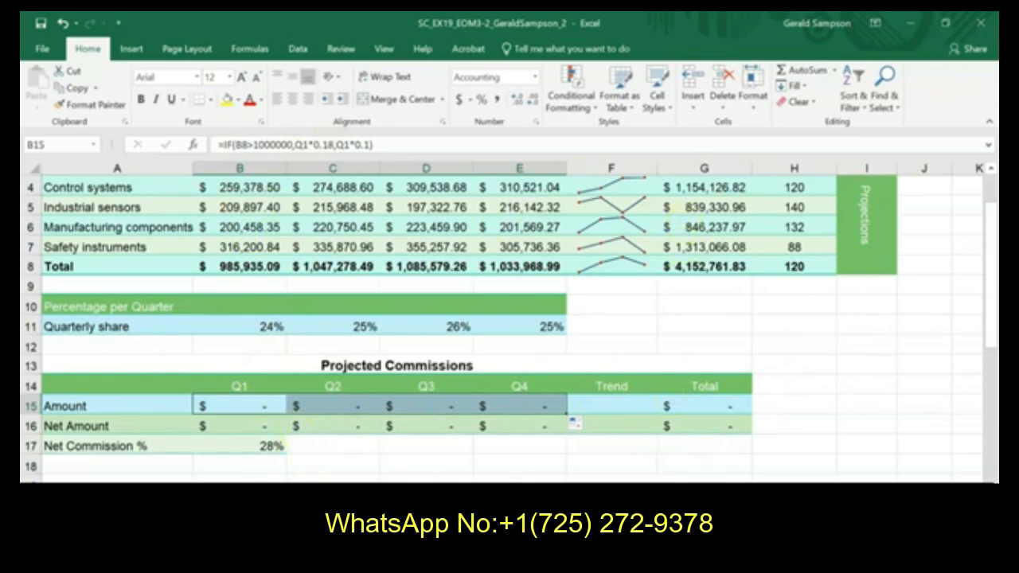
Step: Replace both Q1 references in the B15 IF formula with B8 and fill the corrected formula across C15:E15
scroll(509, 318, "right", 1)
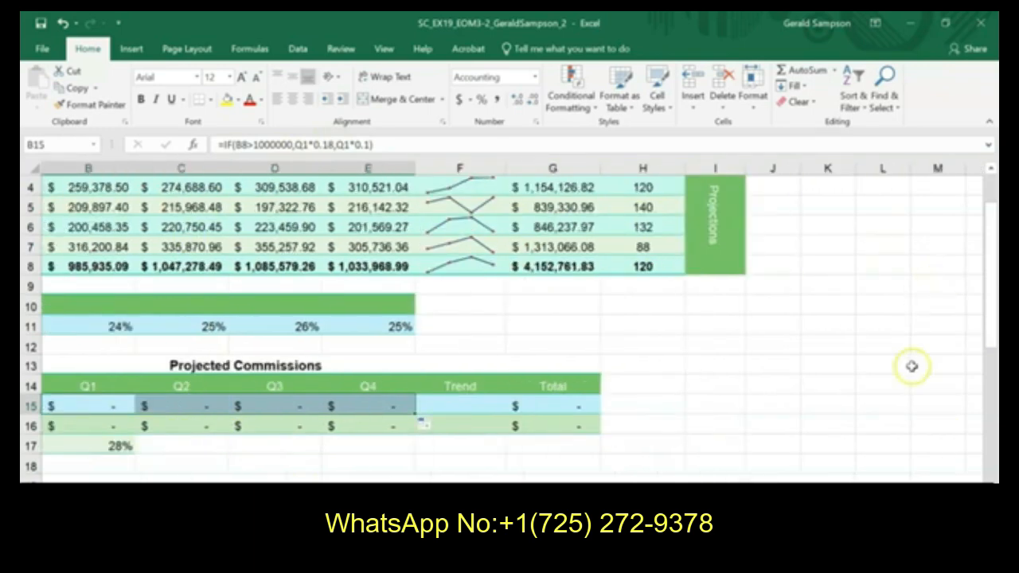
scroll(830, 211, "down", 3)
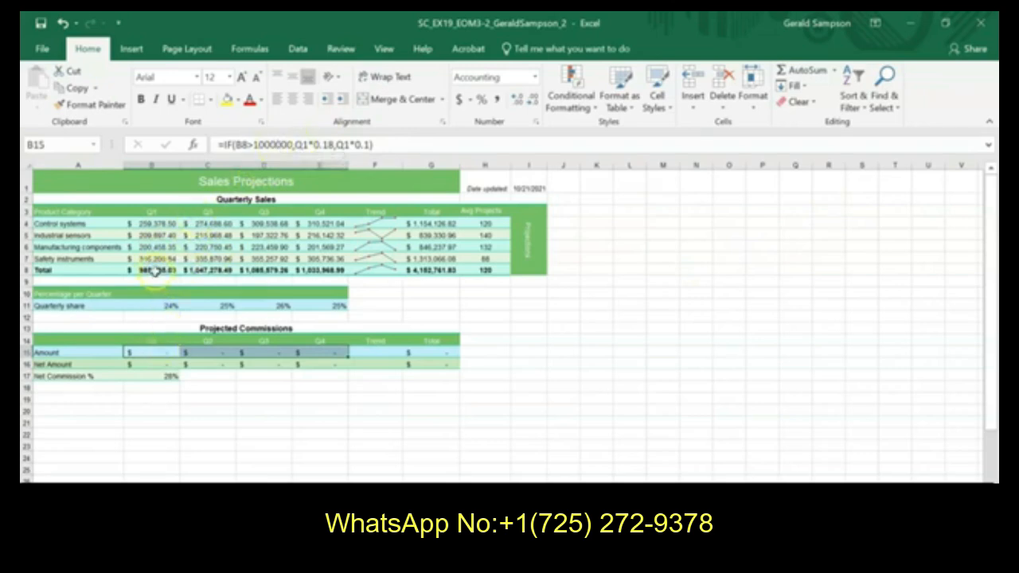
left_click(297, 144)
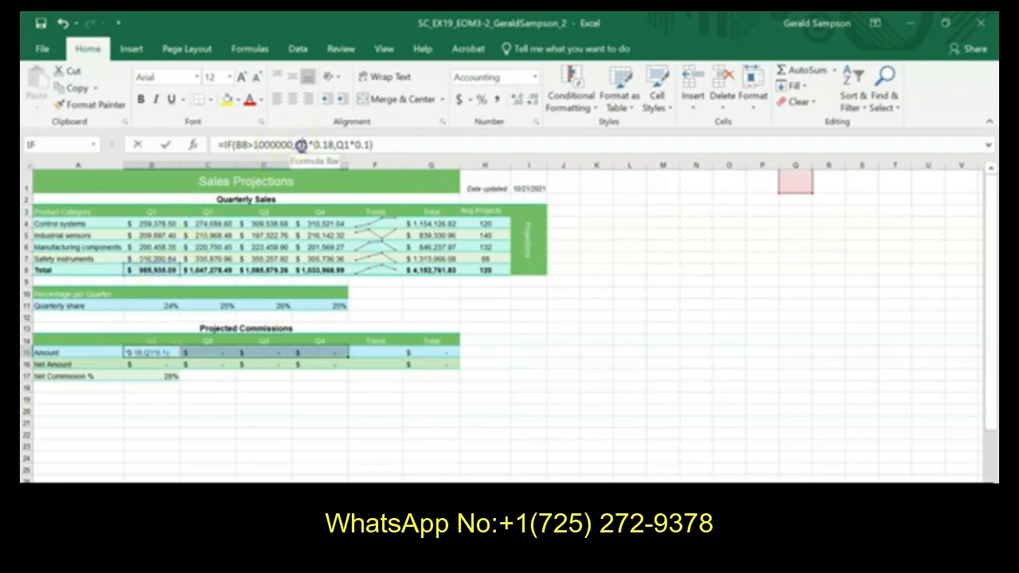
double_click(302, 145)
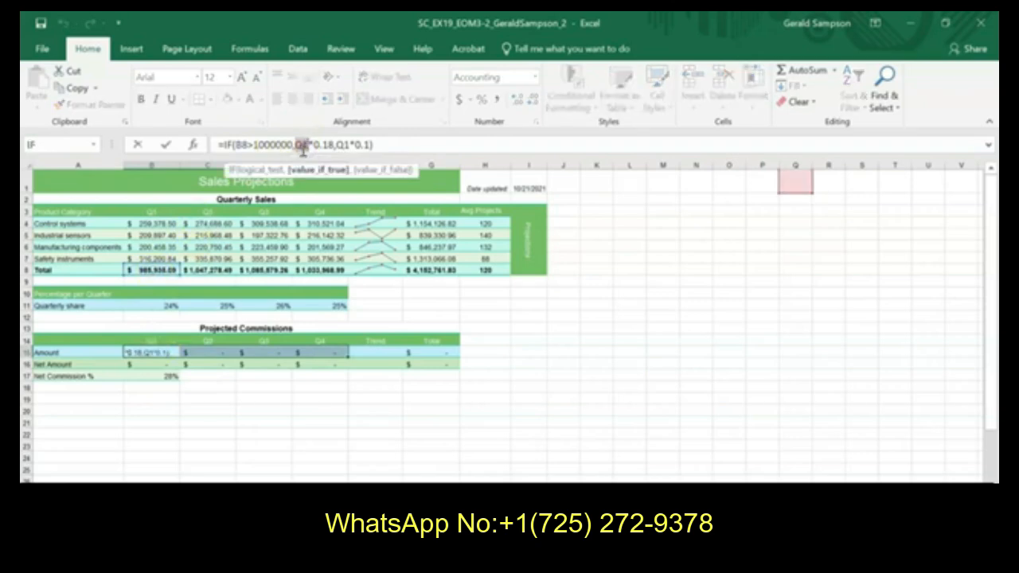
type("b8")
left_click(331, 145)
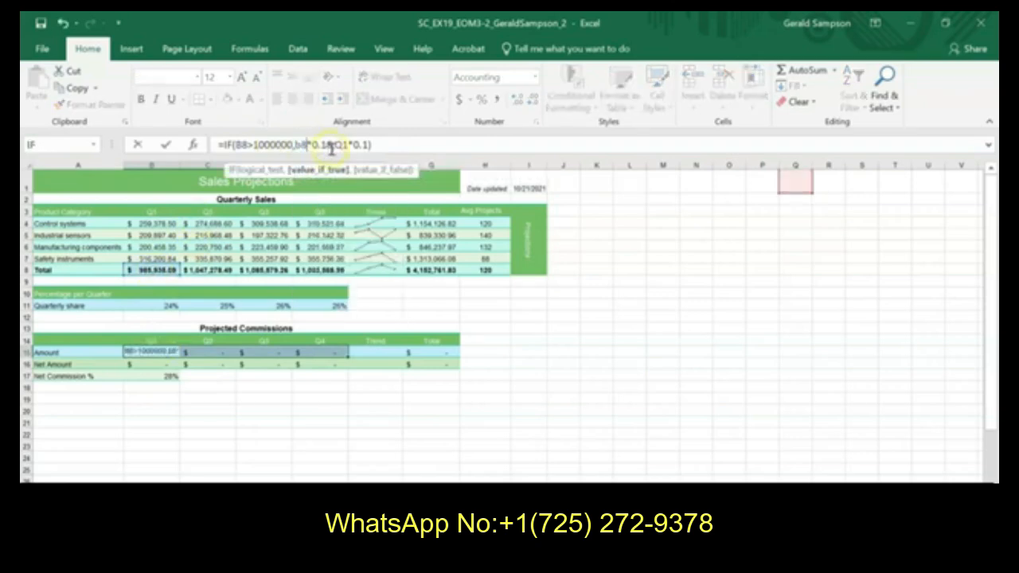
double_click(342, 146)
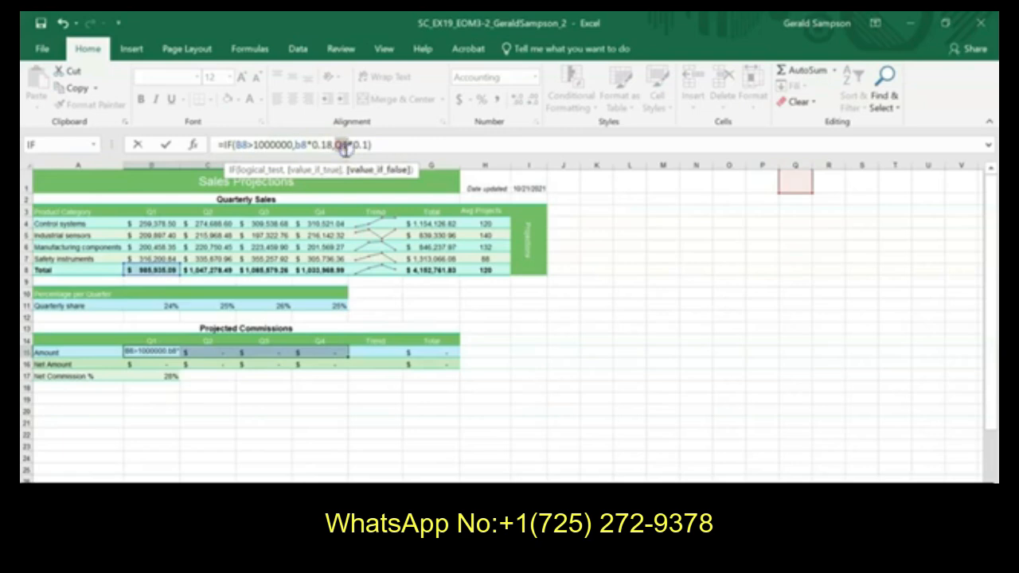
type("b8")
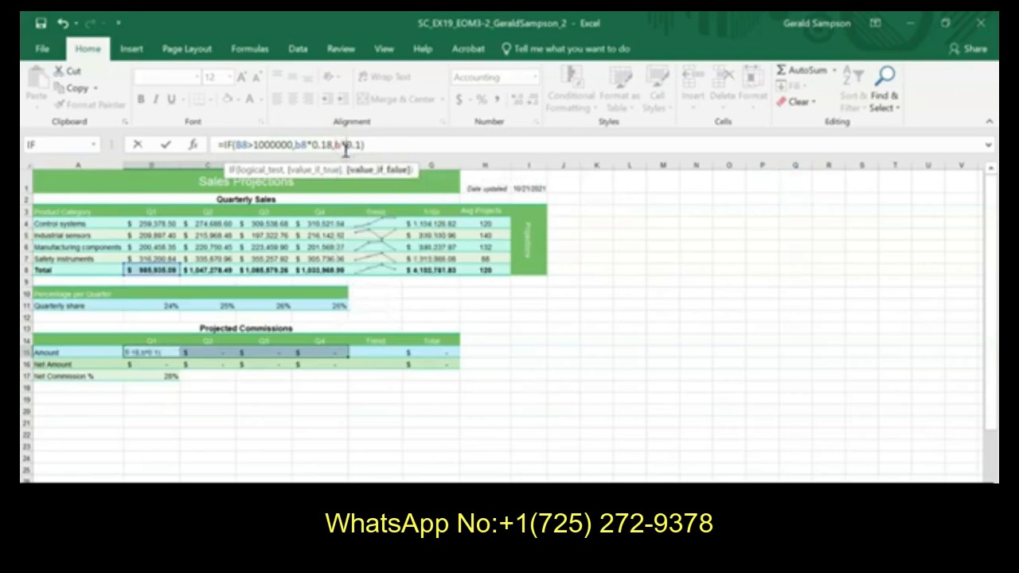
left_click(165, 145)
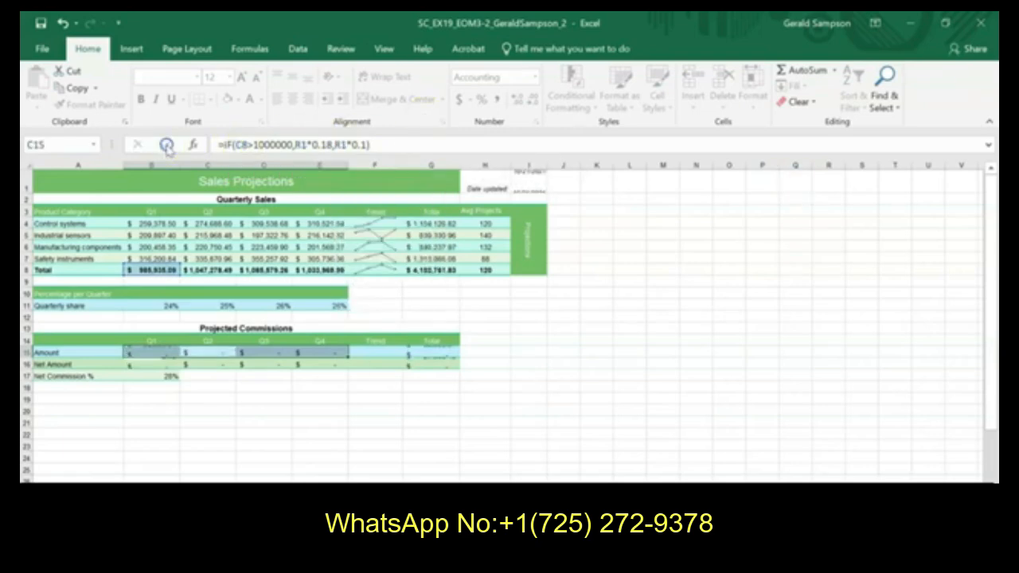
left_click(161, 351)
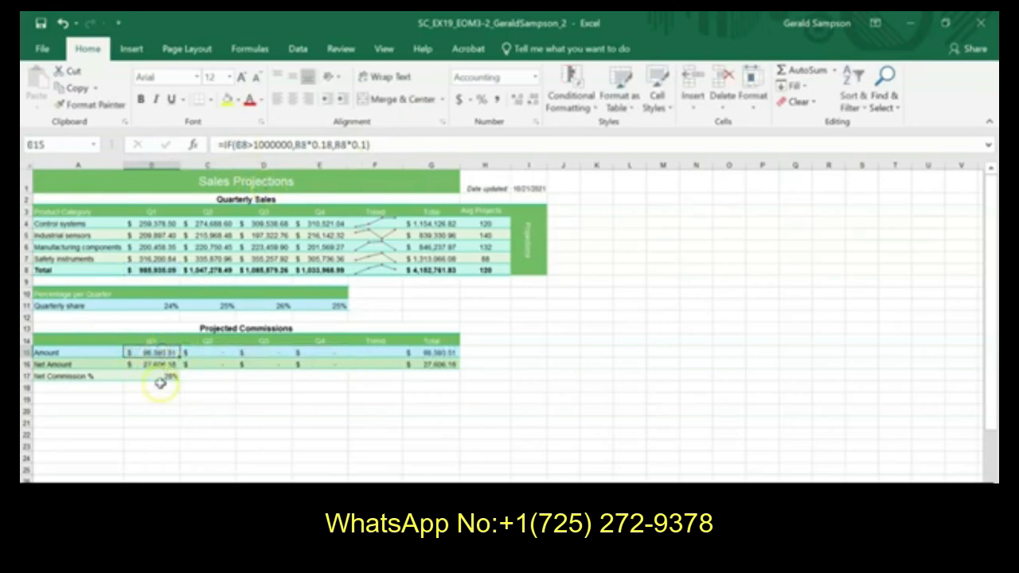
left_click_drag(181, 358, 342, 366)
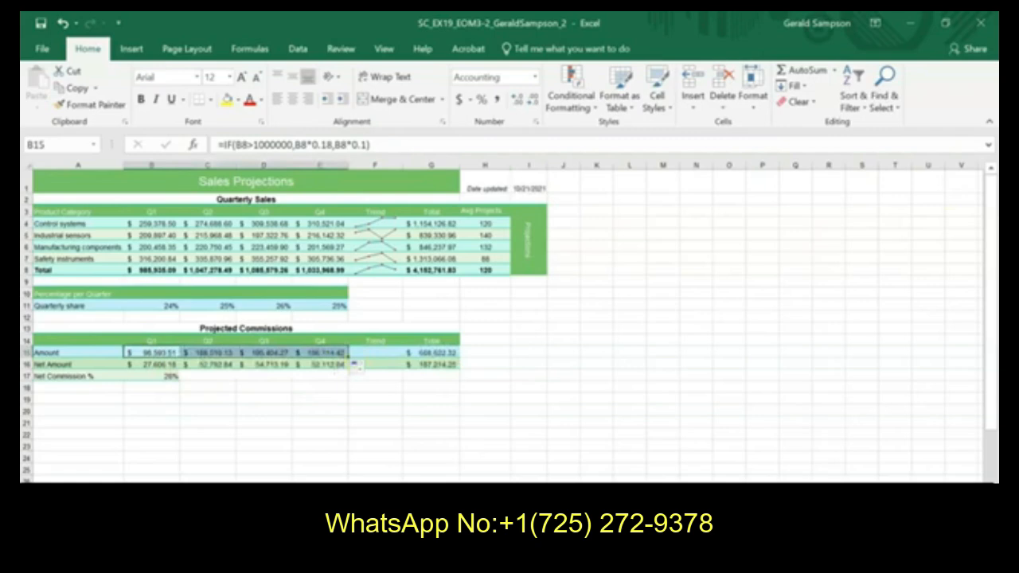
Step: Switch to the Word instructions document and examine the final figure's commission amounts and trend sparklines
key("alt+Tab")
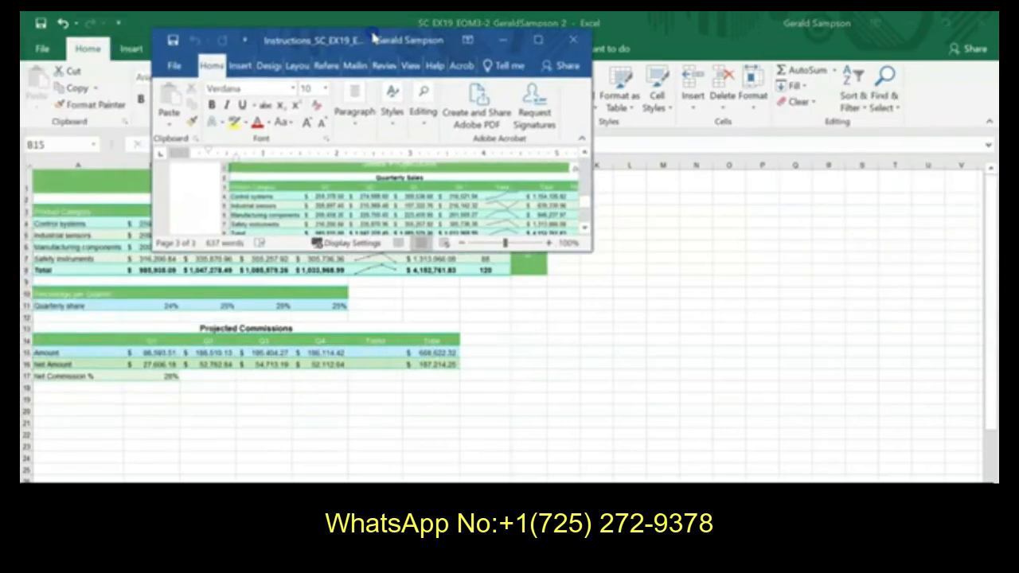
left_click(538, 40)
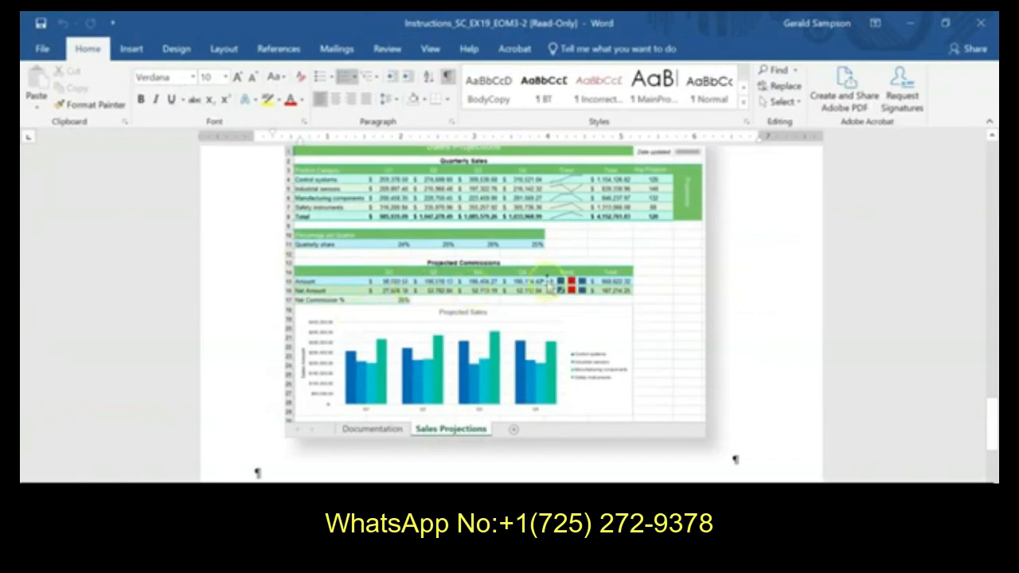
left_click(919, 25)
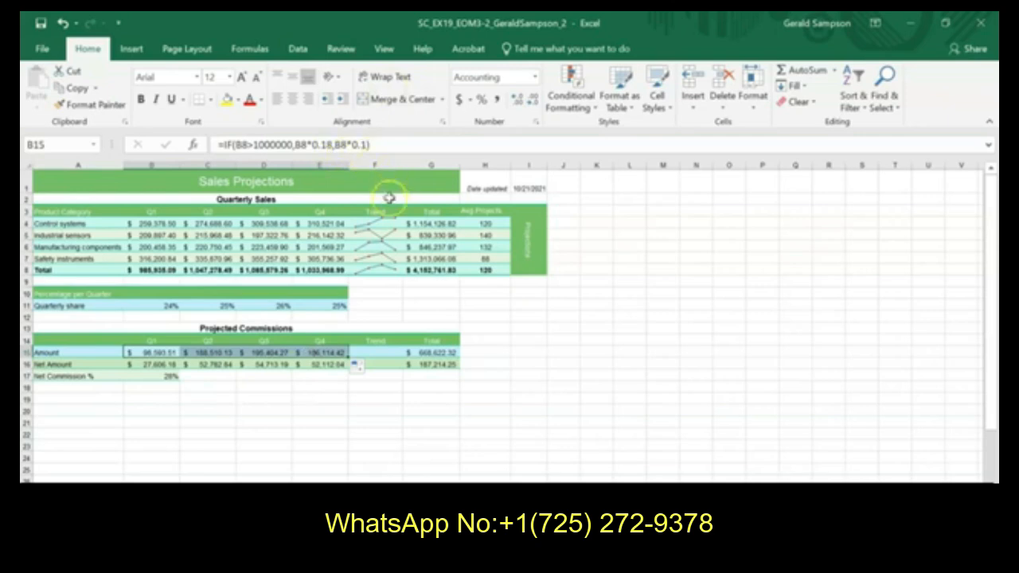
Step: Insert a column sparkline in the Amount row's Trend cell F15 using the data range B15:E15
left_click(375, 354)
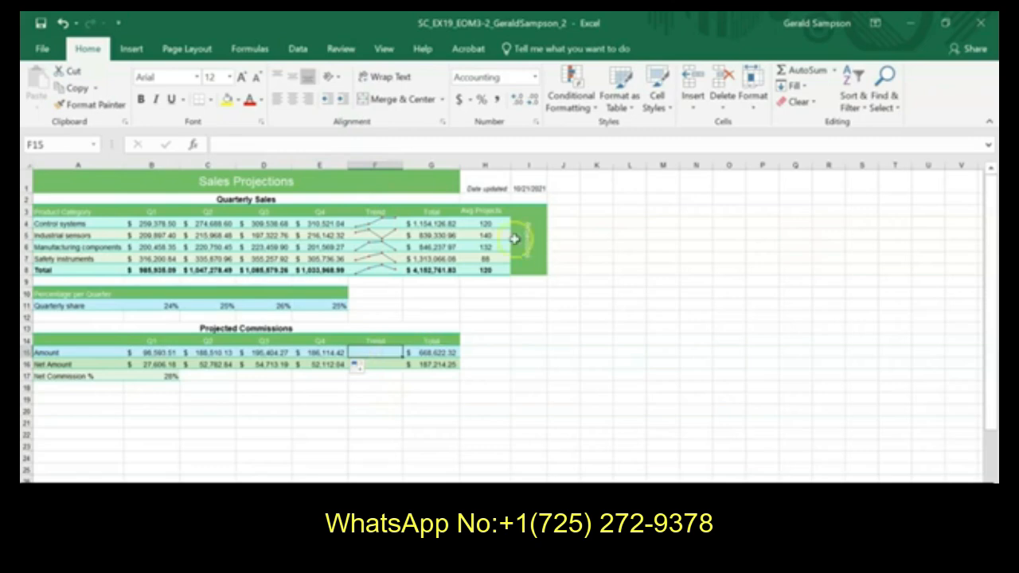
left_click(127, 49)
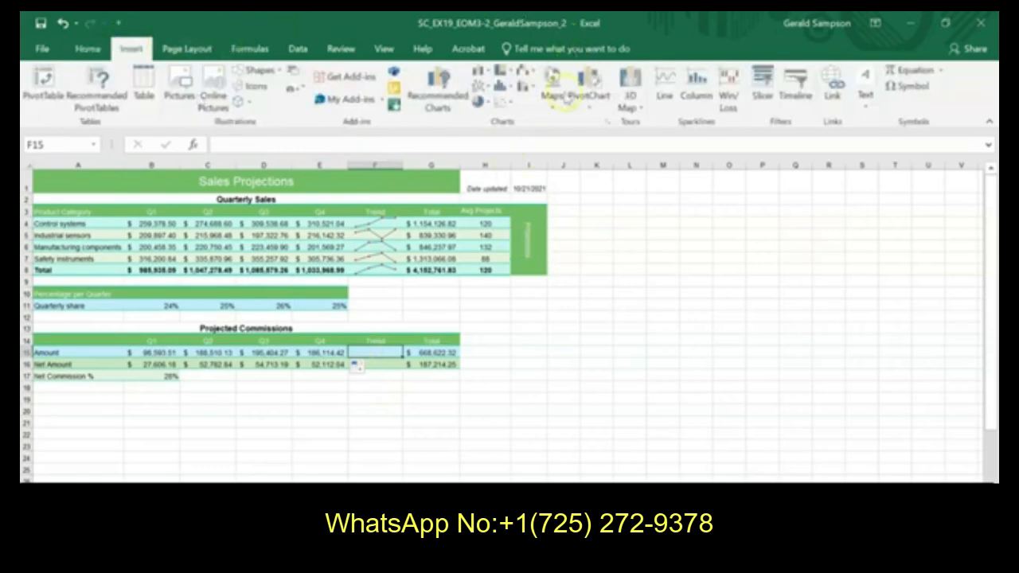
left_click(707, 93)
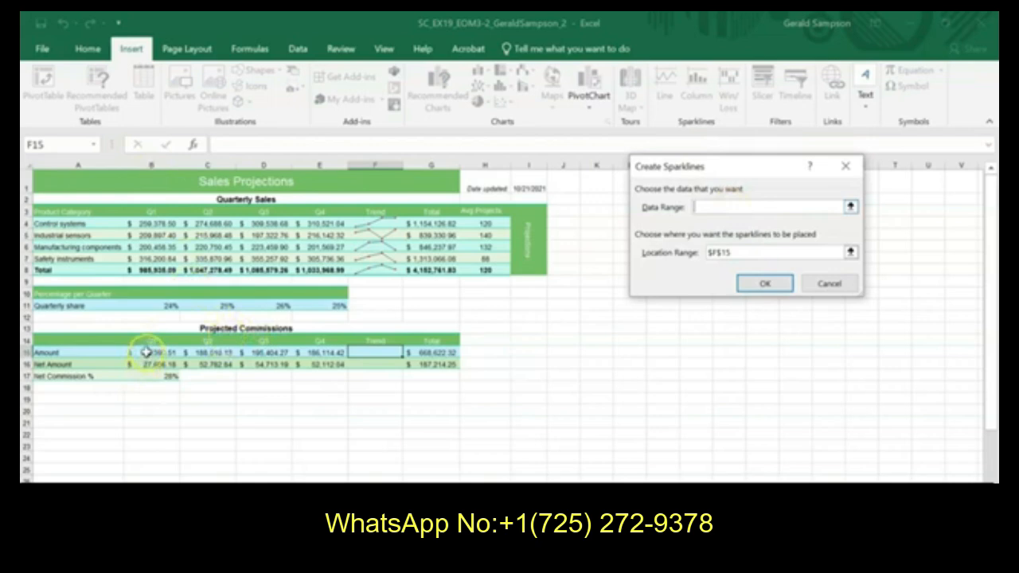
left_click_drag(146, 353, 318, 355)
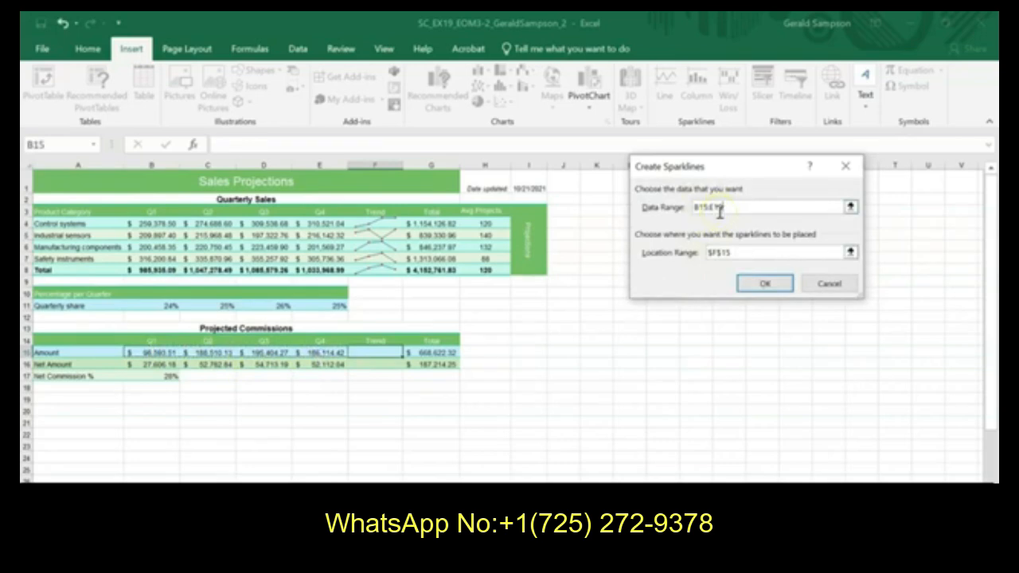
left_click(714, 251)
left_click(754, 286)
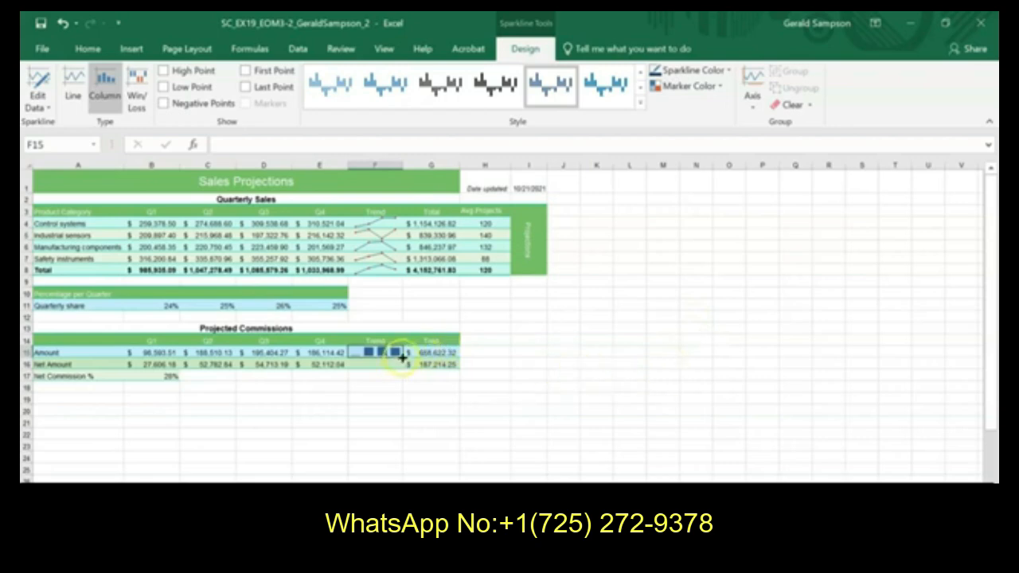
Step: Fill the F15 sparkline into the Net Amount Trend cell F16 without formatting
left_click_drag(402, 357, 404, 364)
left_click(416, 380)
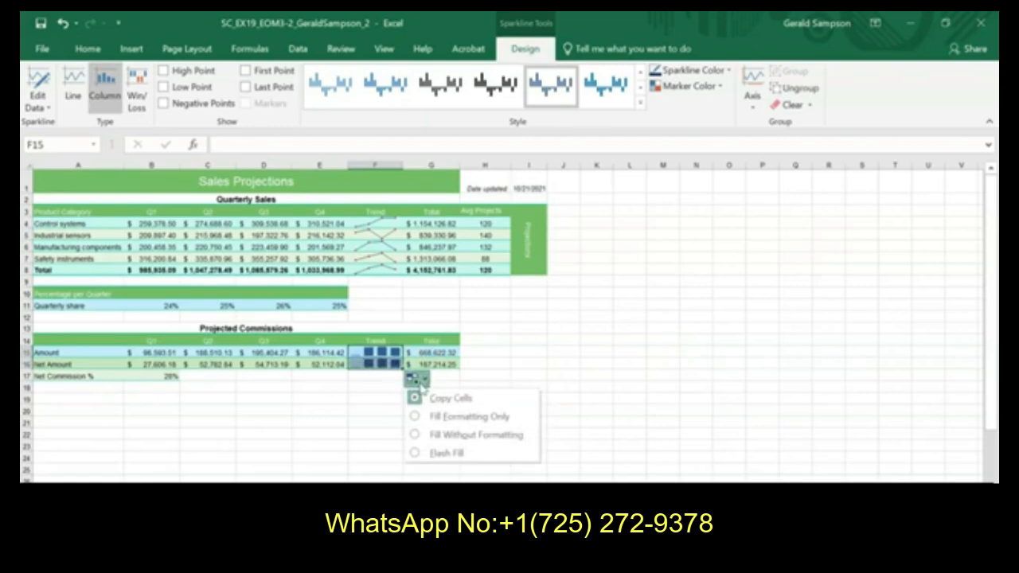
left_click(421, 434)
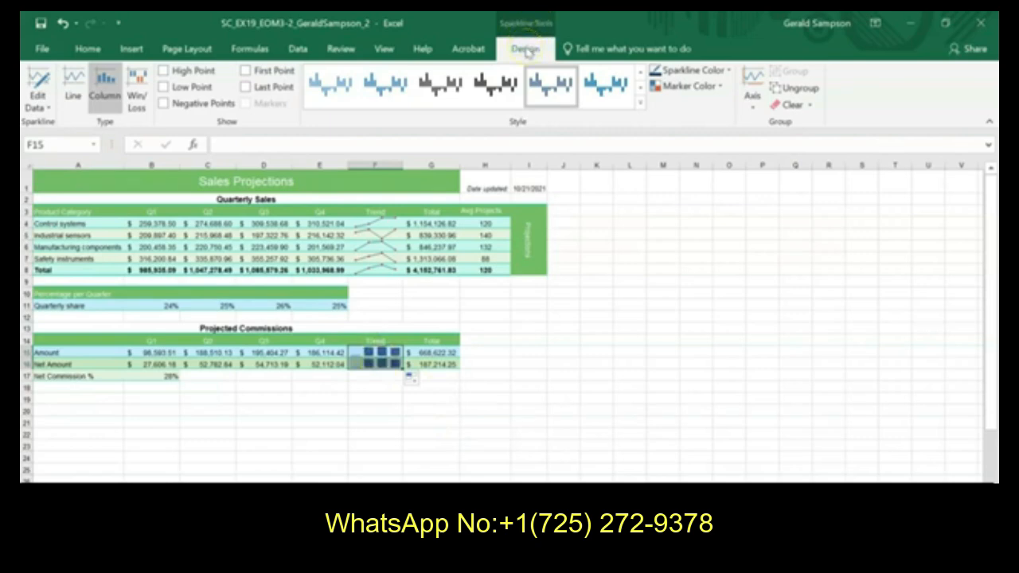
Step: Show the High Point and Low Point on the F15:F16 sparklines and compare them with the final figure in the Word instructions
left_click(163, 70)
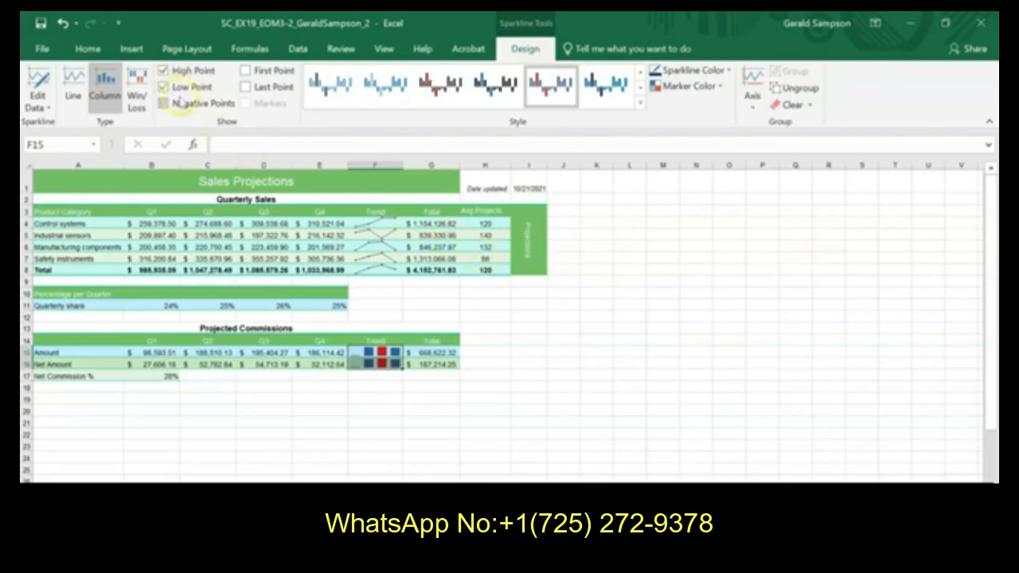
left_click(163, 86)
left_click(164, 71)
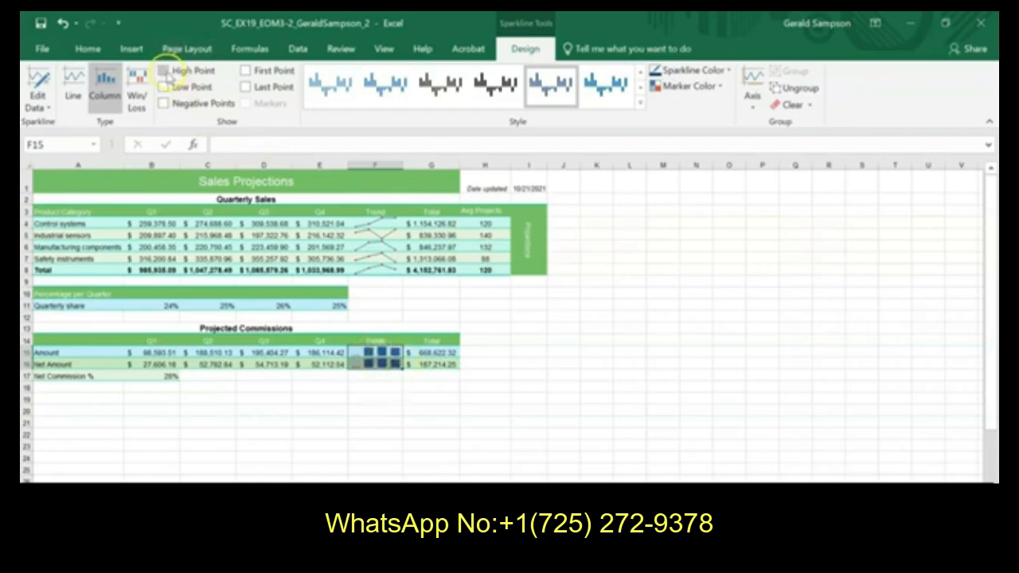
left_click(164, 71)
left_click(163, 86)
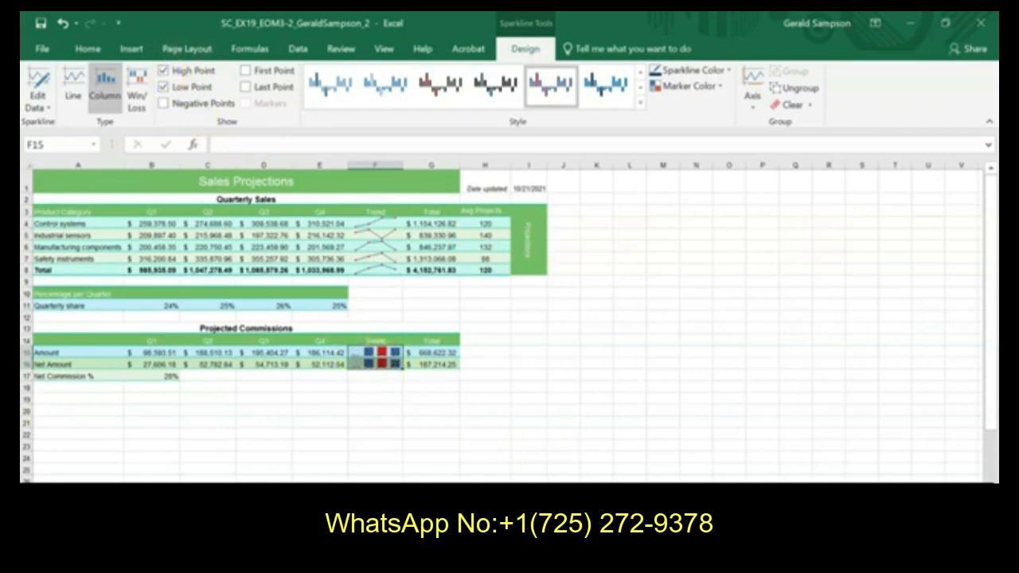
left_click(653, 481)
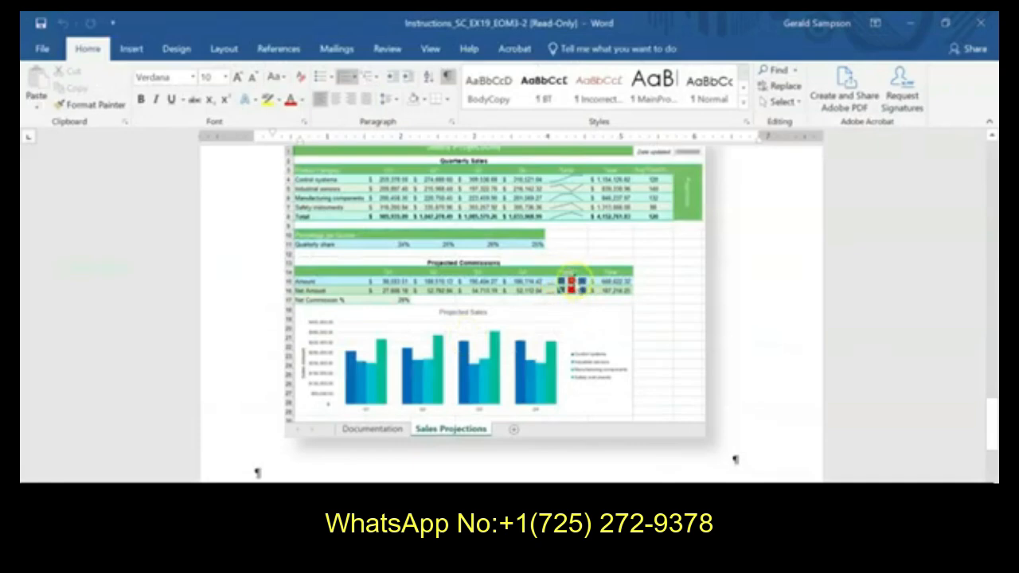
left_click(912, 23)
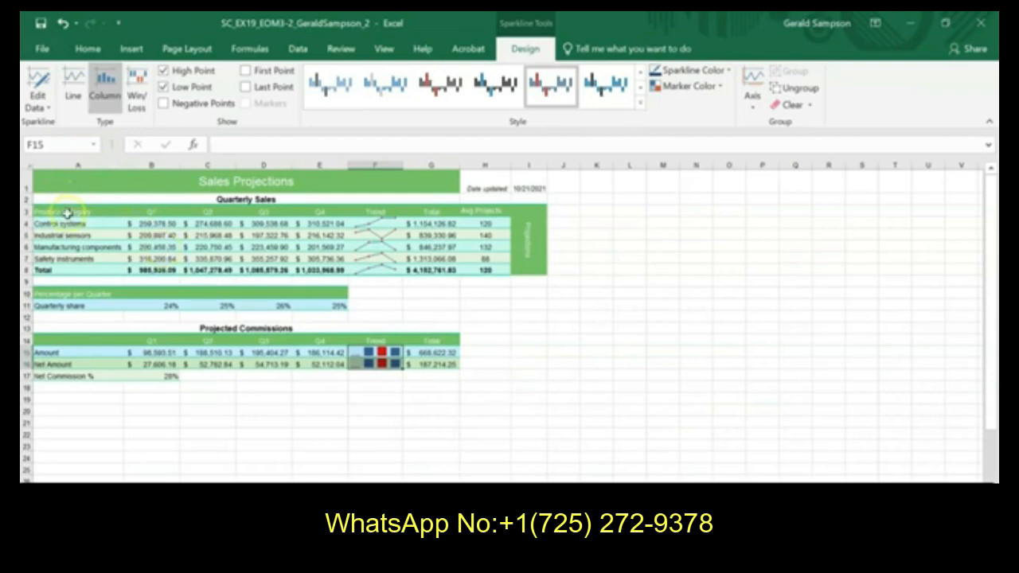
Step: Insert the recommended Clustered Column chart from the Quarterly Sales range A3:E7
left_click_drag(68, 213, 319, 261)
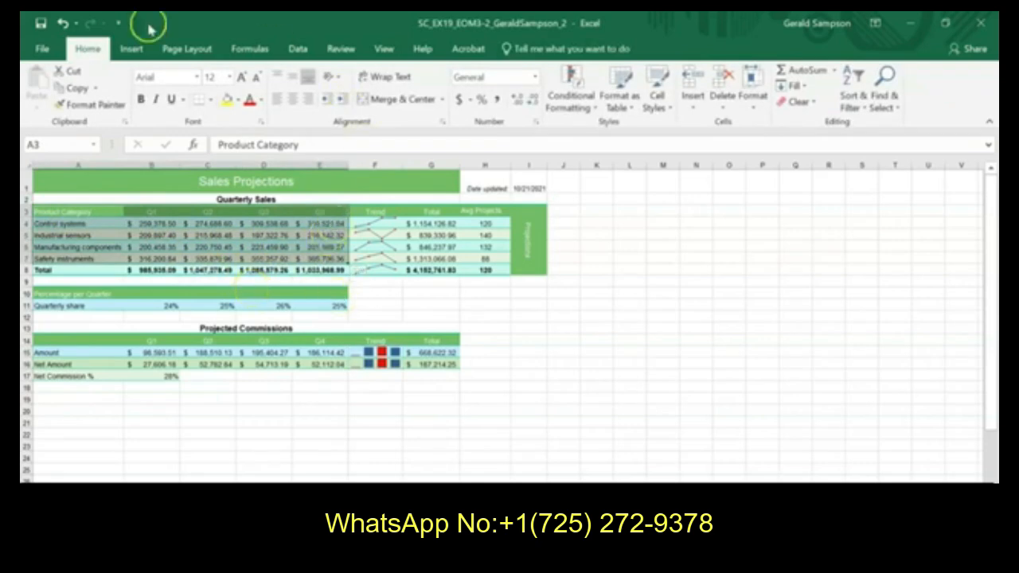
left_click(130, 48)
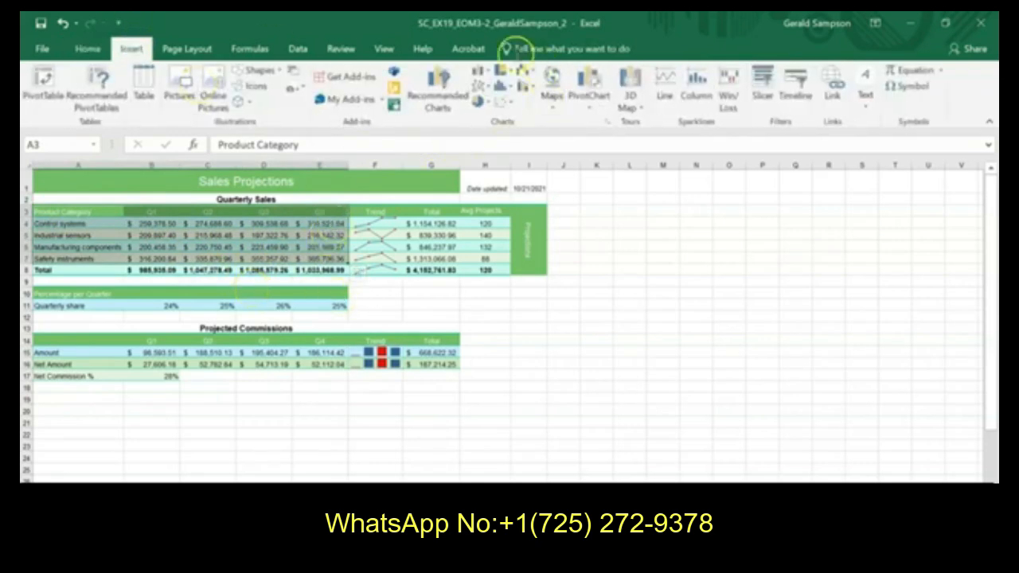
left_click(457, 107)
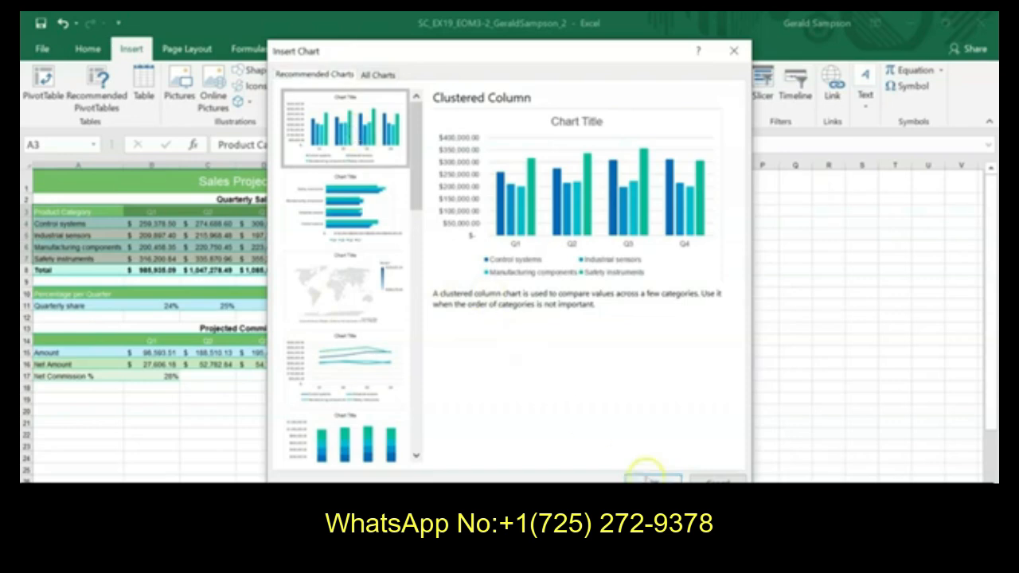
left_click(650, 480)
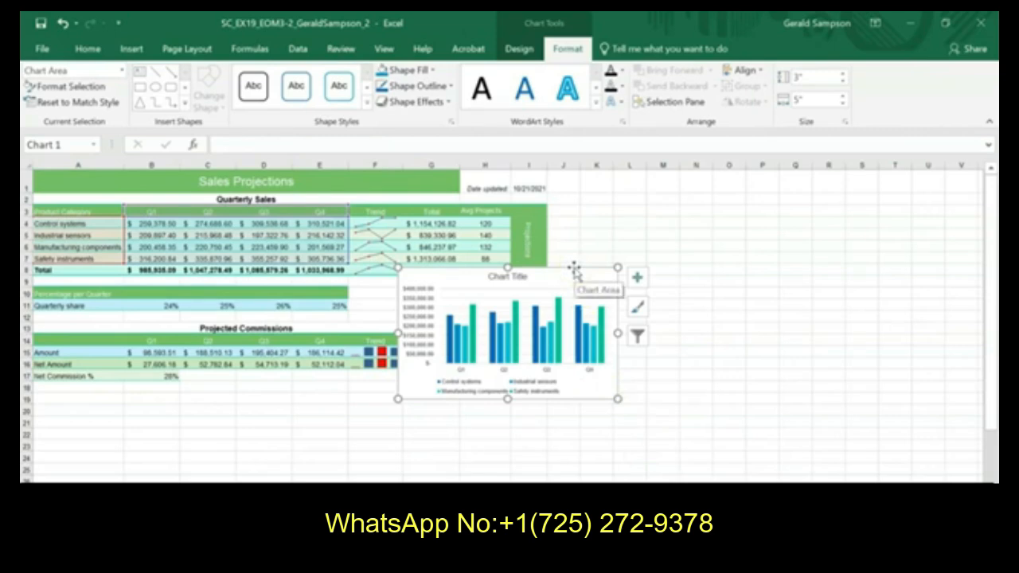
Step: Move the chart below the Net Commission % row and enlarge it across columns A to G, about 3.17" high by 9.7" wide
left_click_drag(573, 268, 744, 269)
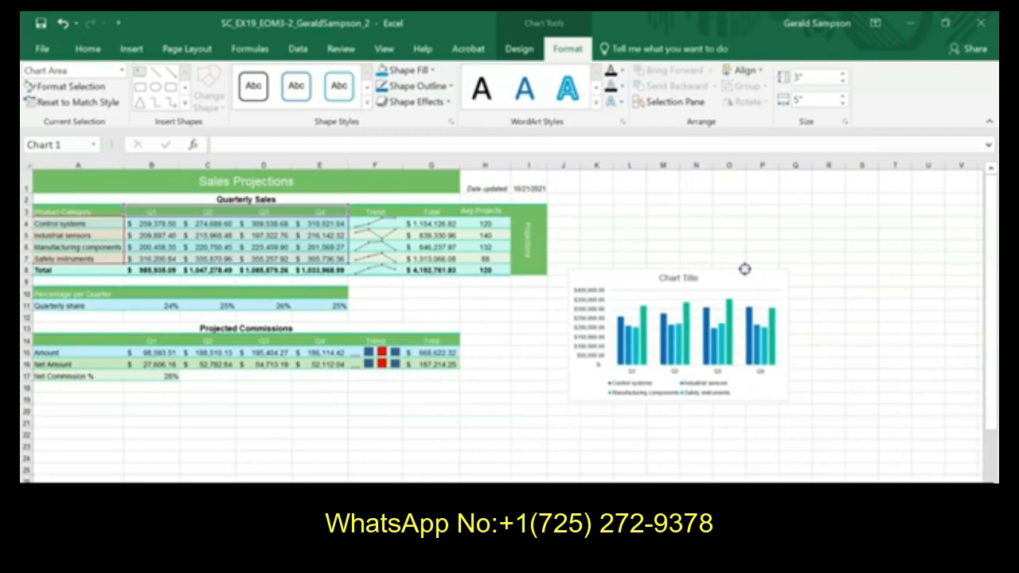
left_click_drag(744, 269, 207, 385)
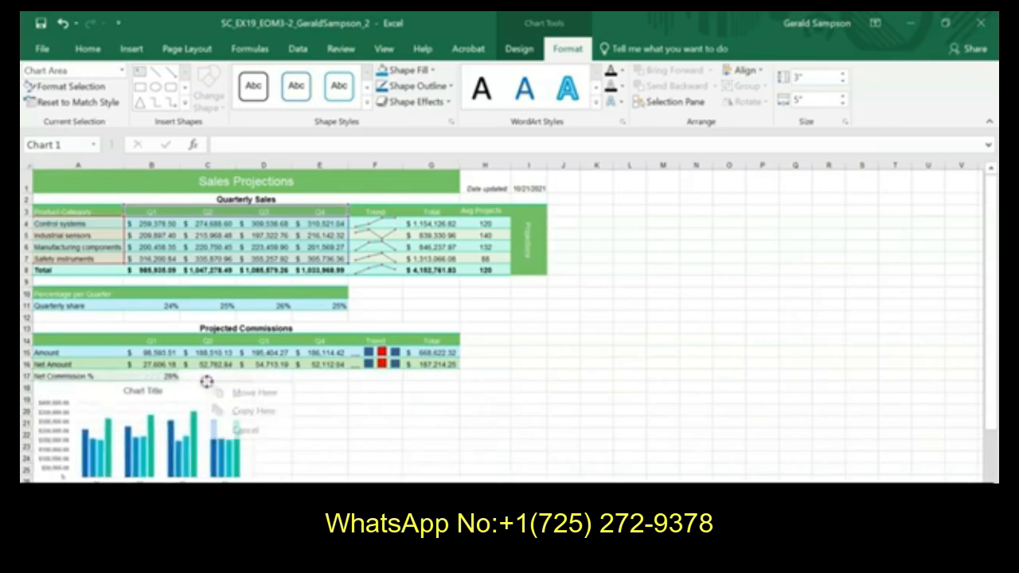
left_click(279, 392)
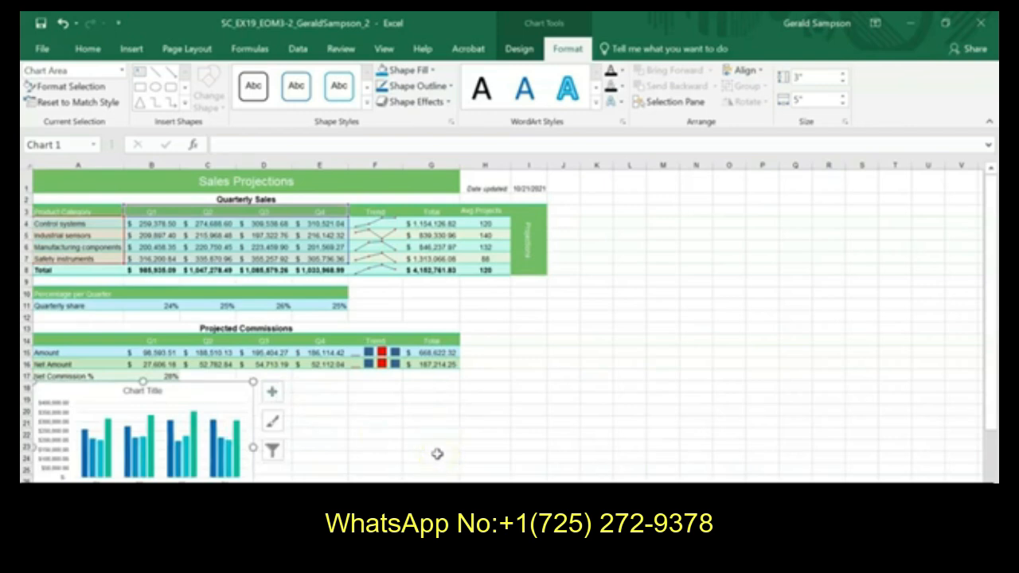
scroll(416, 360, "down", 3)
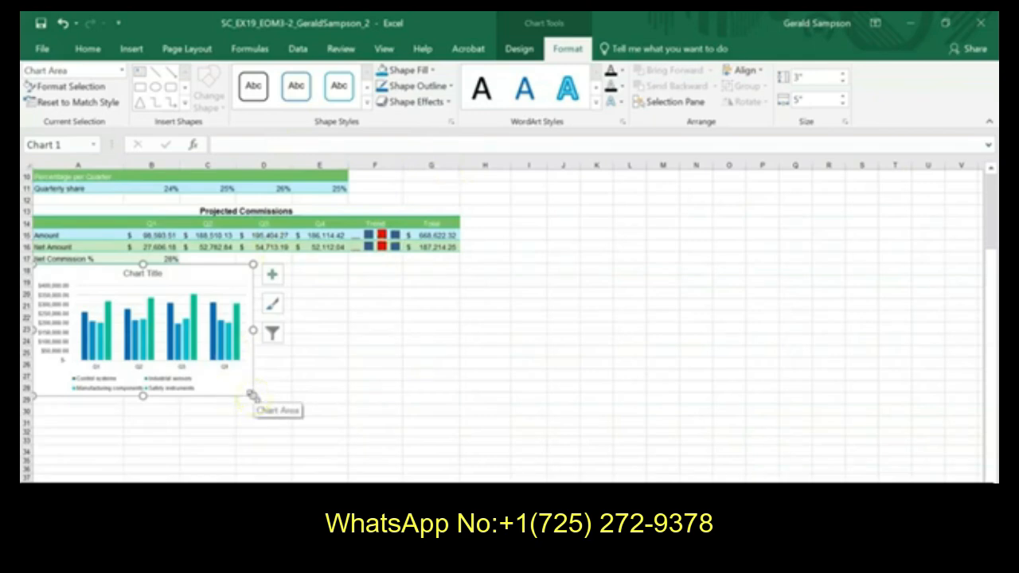
left_click_drag(252, 395, 460, 404)
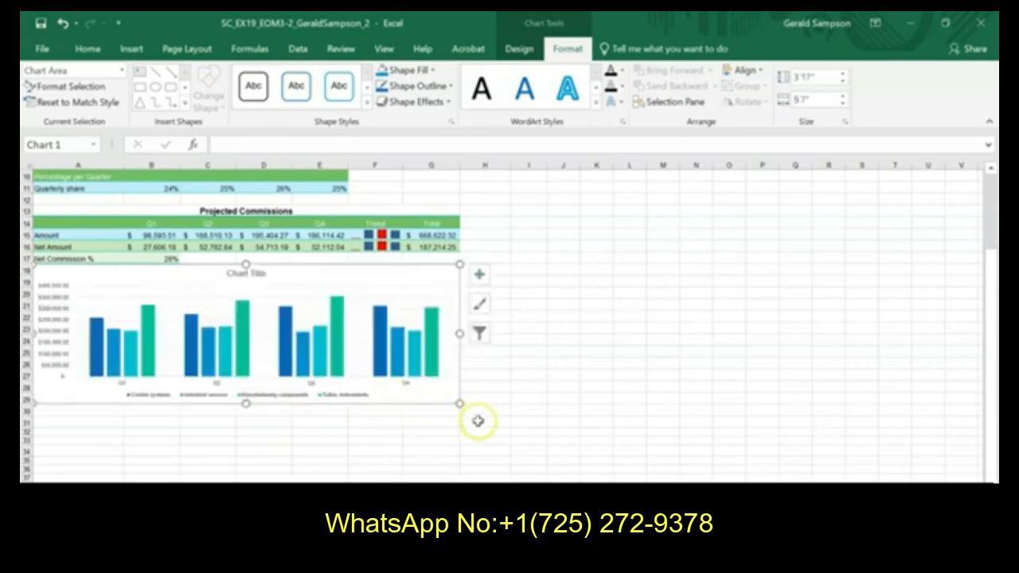
Step: Examine the chart in the Word instructions' final figure and preview the available chart styles in Excel
key("alt+Tab")
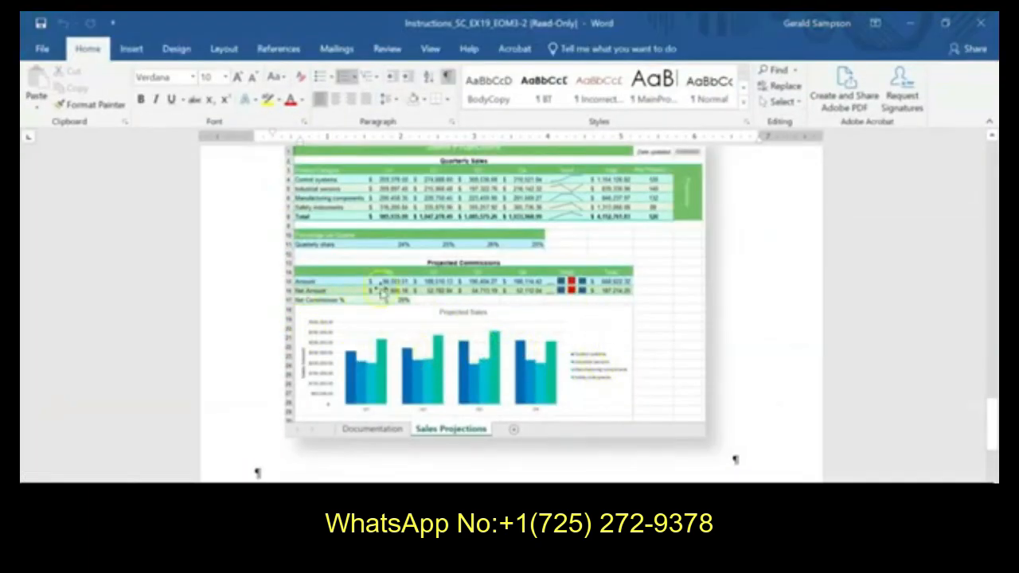
left_click(907, 22)
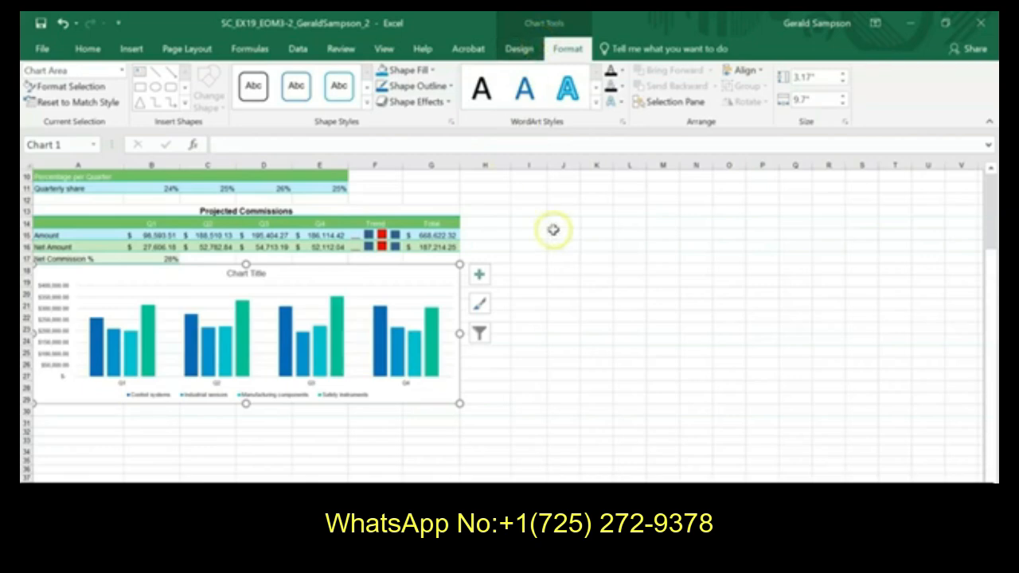
left_click(519, 48)
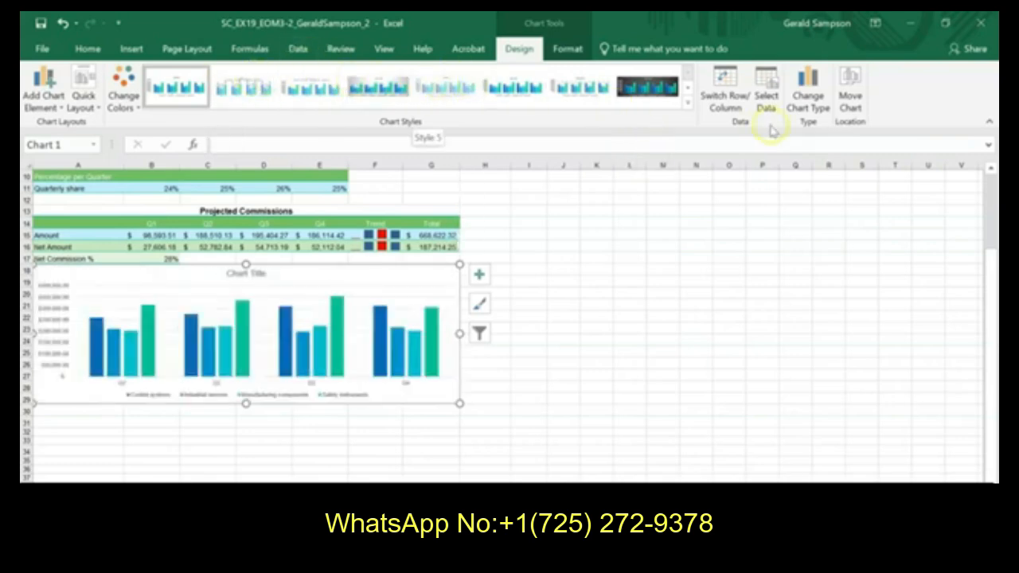
left_click(688, 102)
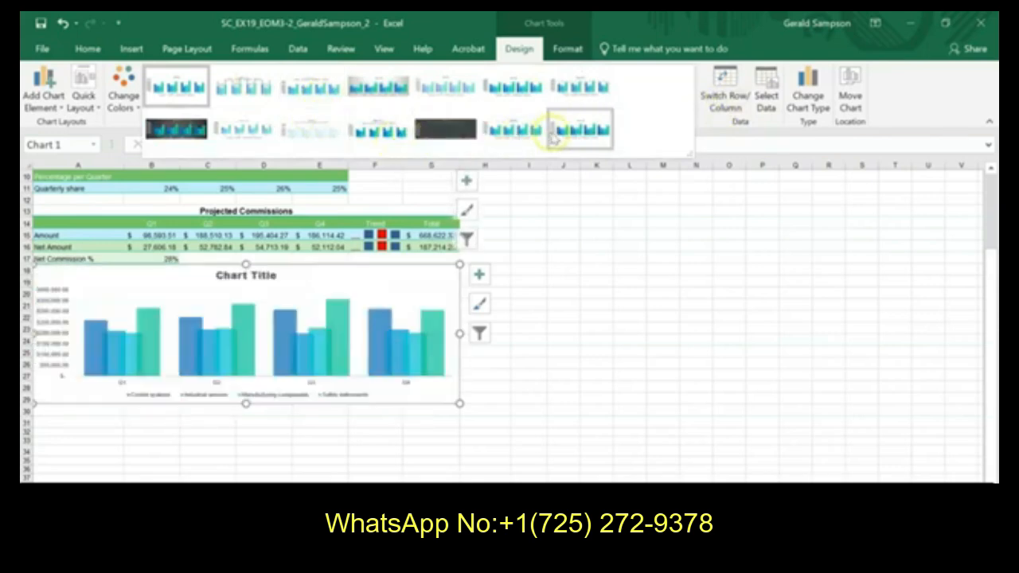
key("Escape")
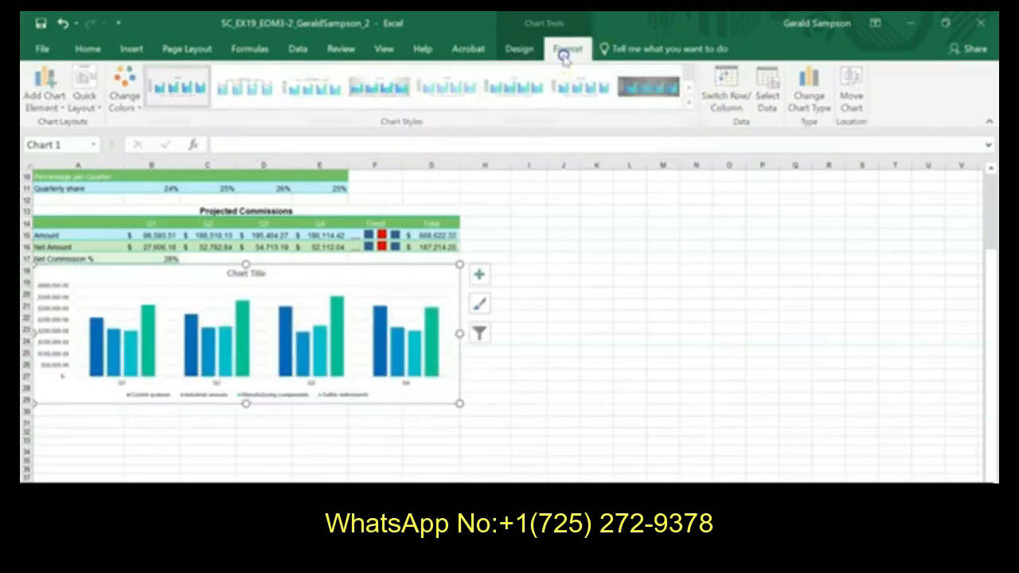
left_click(566, 48)
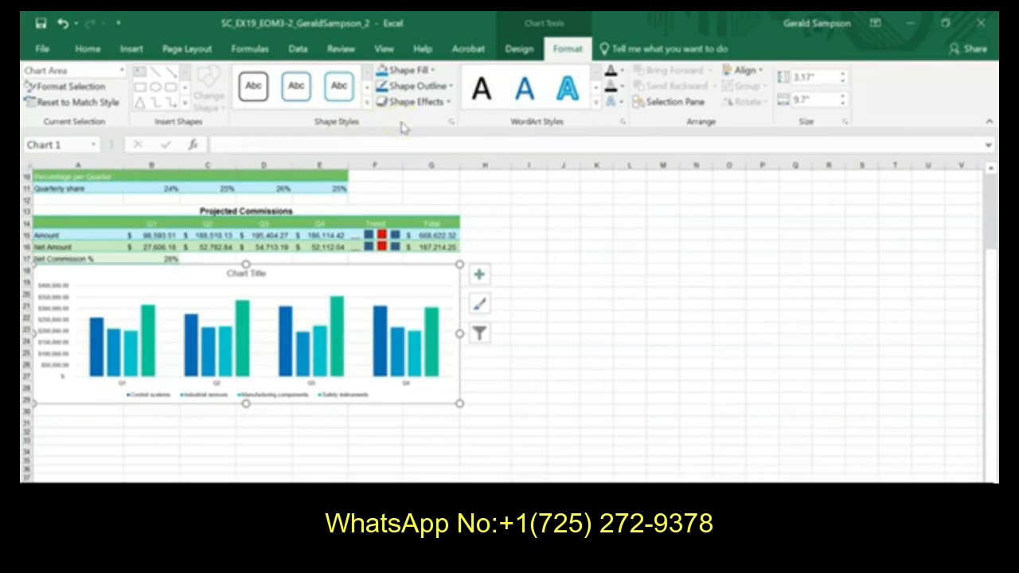
left_click(515, 49)
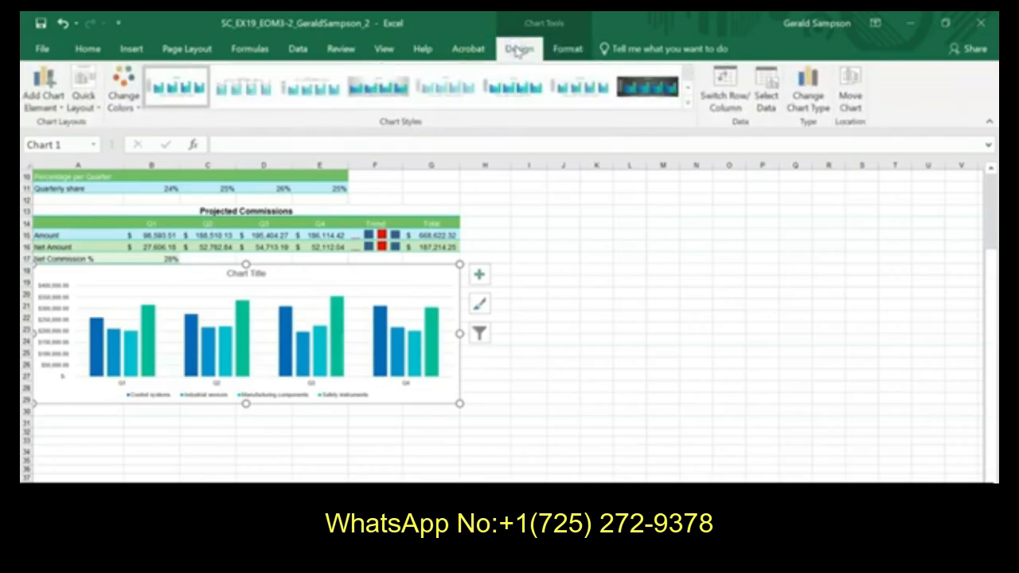
Step: Apply the Layout 9 quick layout to the chart and set the chart title to Projected Sales
left_click(83, 100)
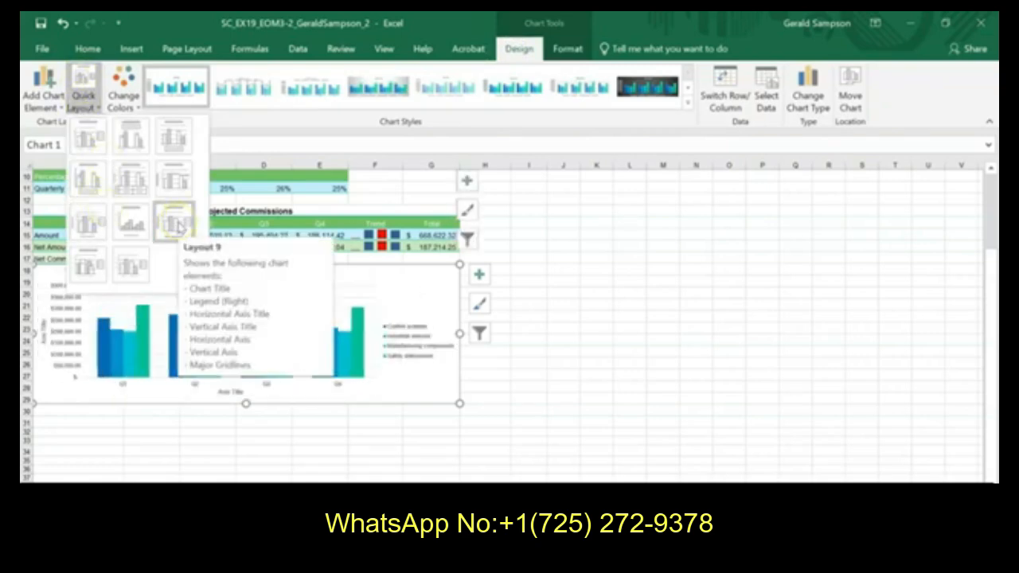
left_click(175, 223)
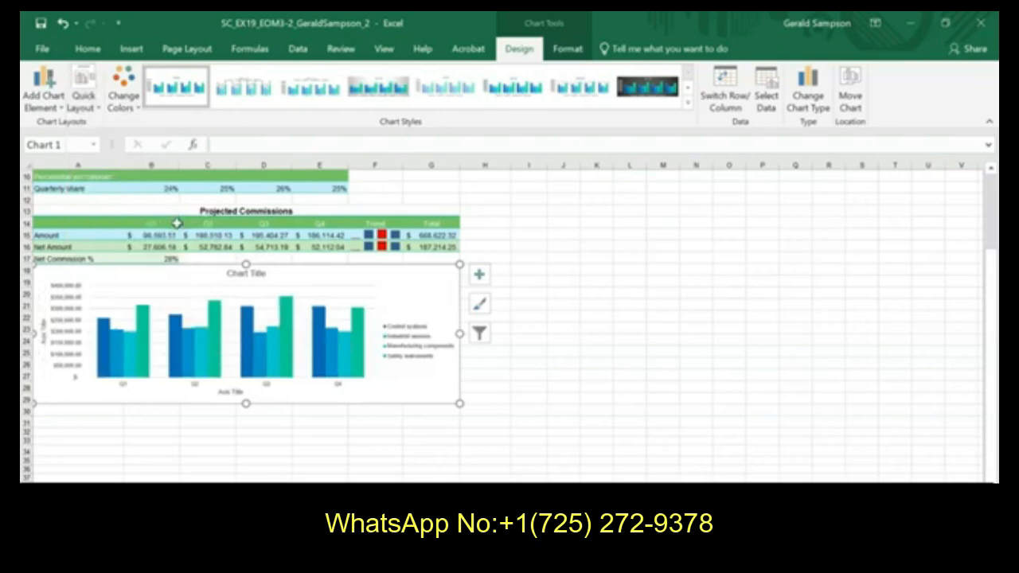
left_click(246, 273)
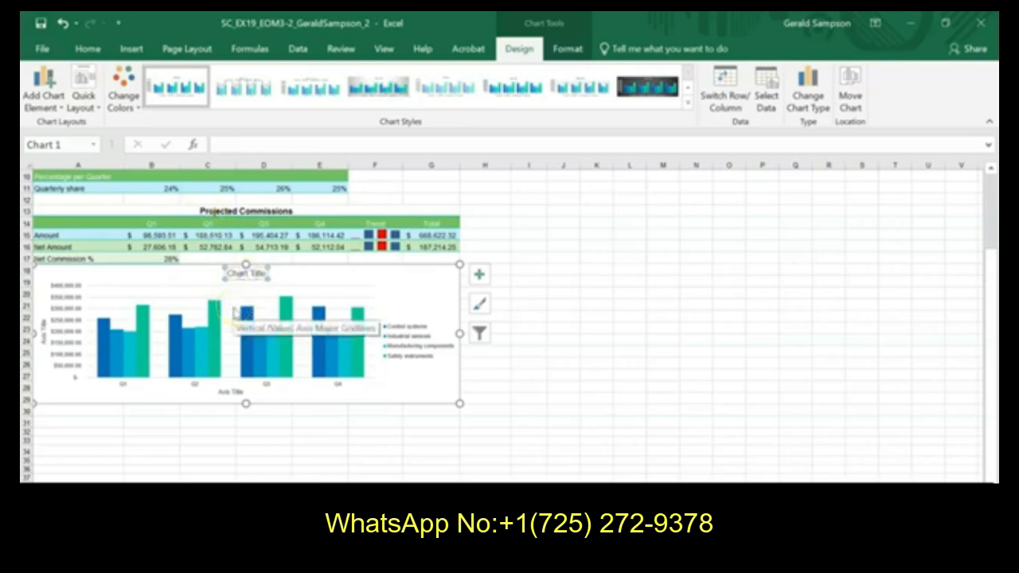
type("Pro")
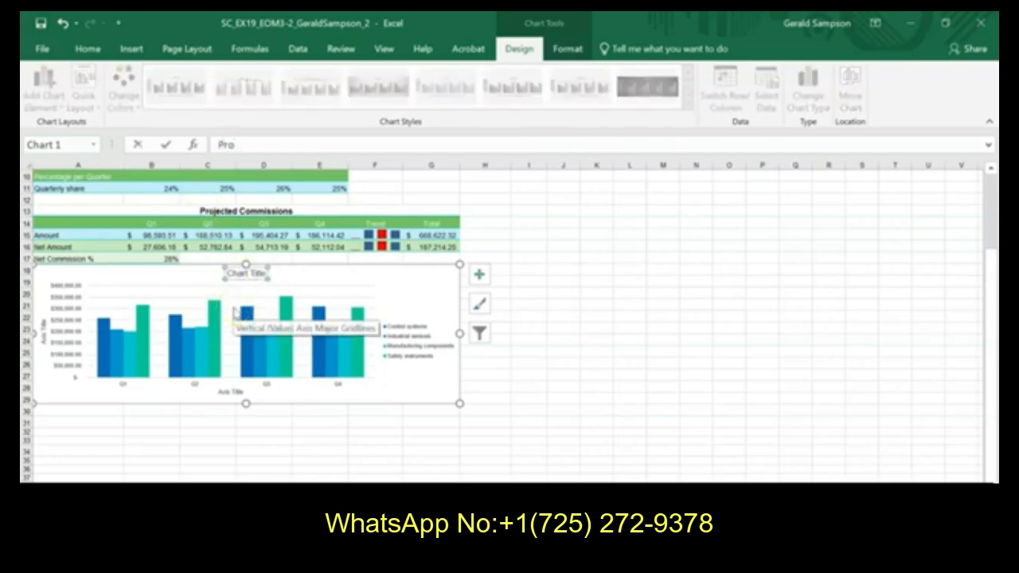
type("jected Sales")
left_click(271, 307)
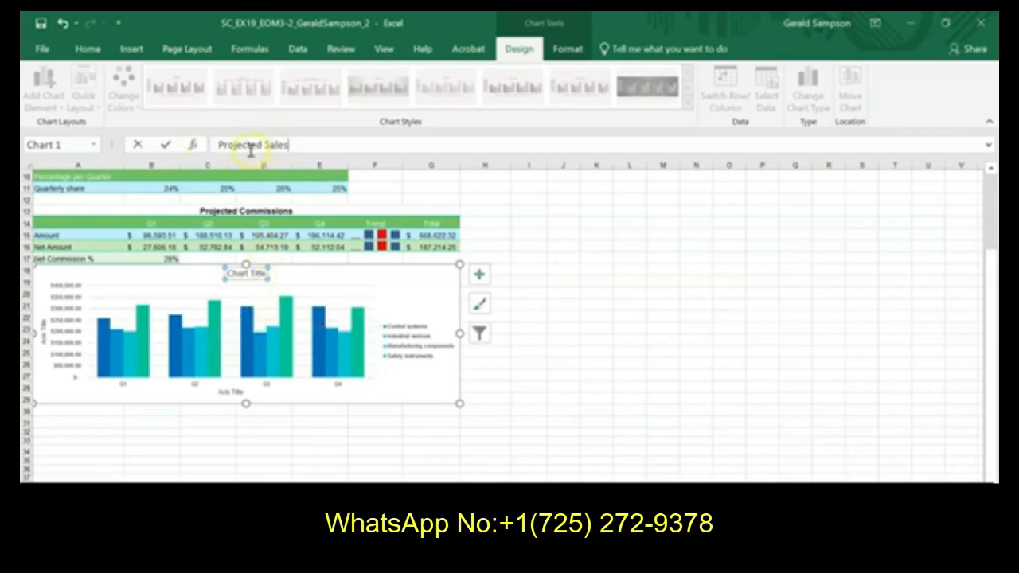
left_click(166, 144)
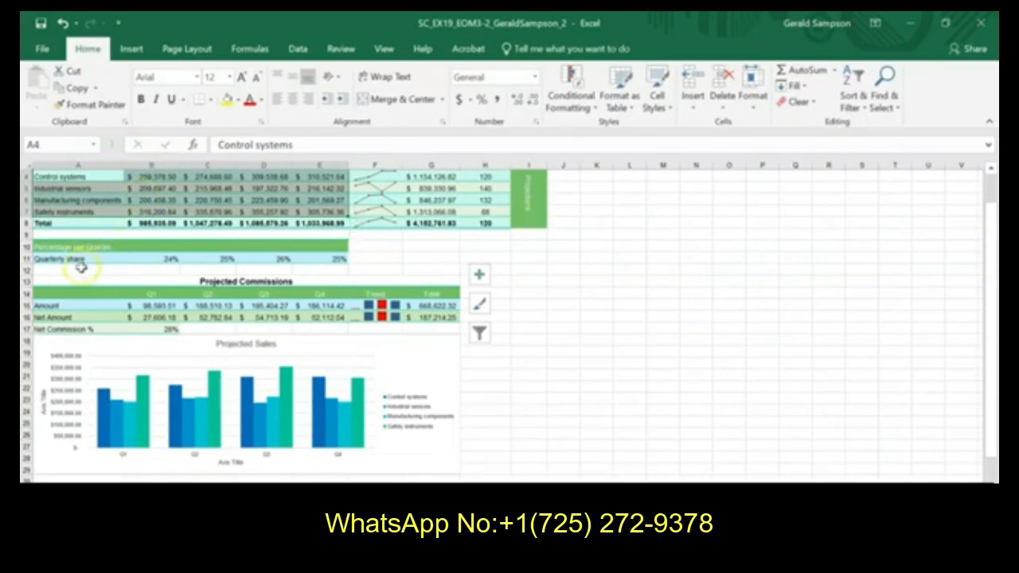
Step: Set the chart's vertical axis title to Sales Amount and delete the horizontal axis title
left_click(41, 404)
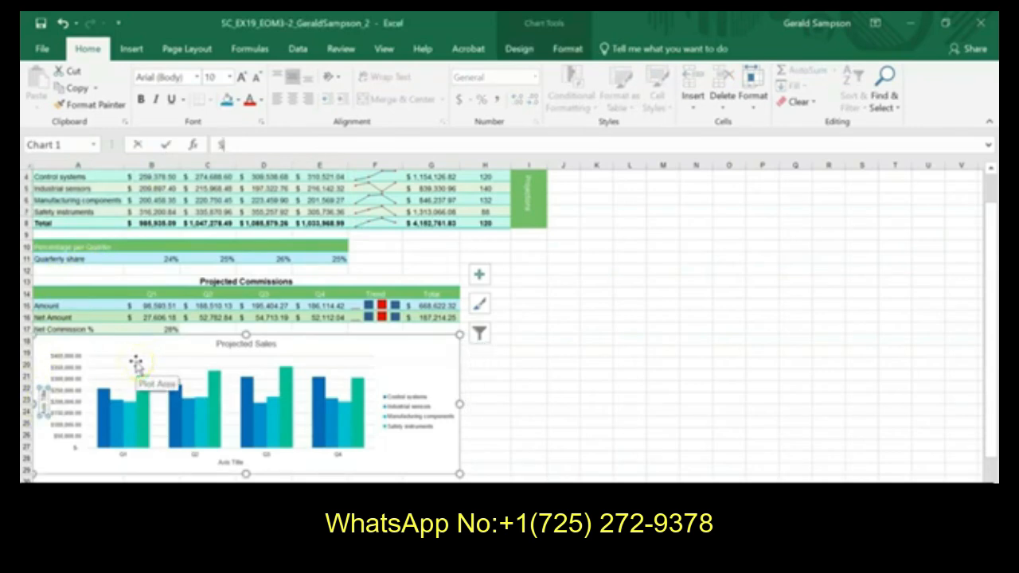
type("Sales Projections")
type("Amount")
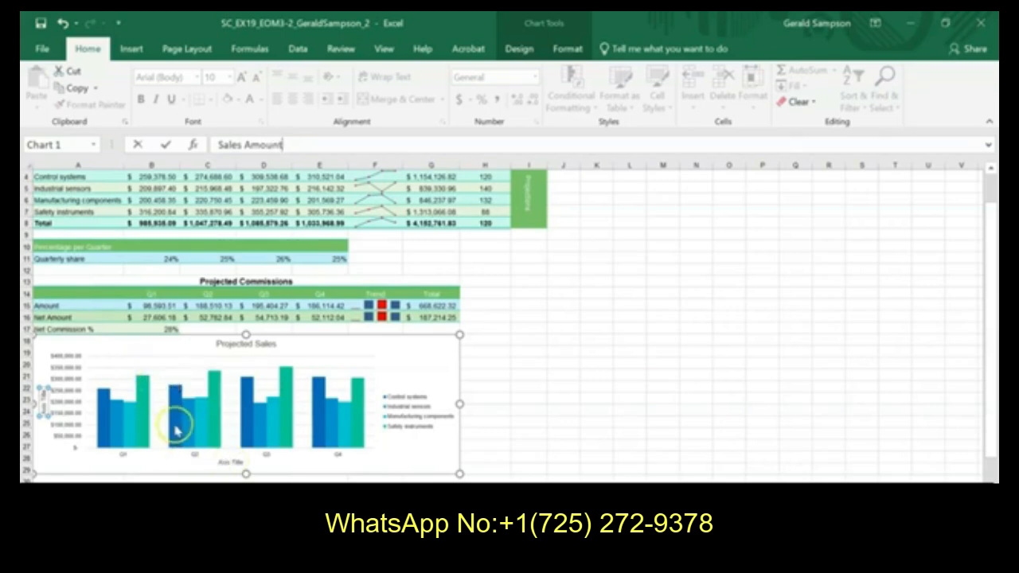
left_click(165, 144)
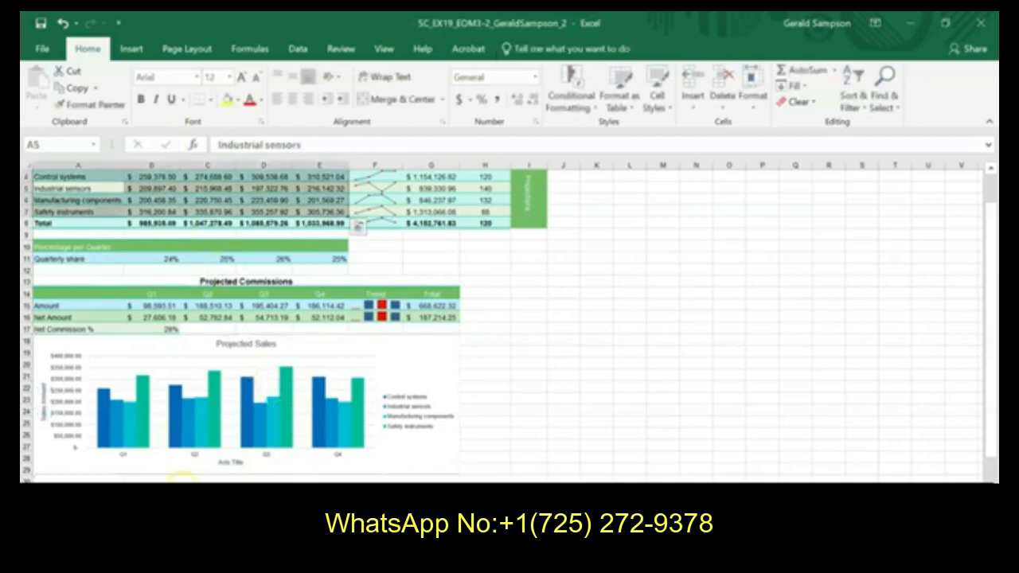
left_click(218, 471)
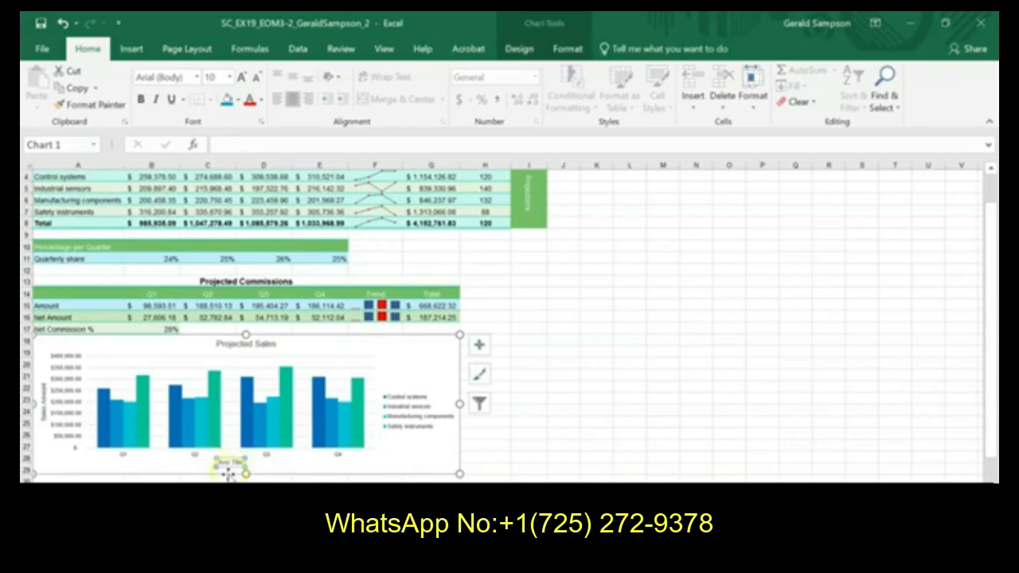
key("Delete")
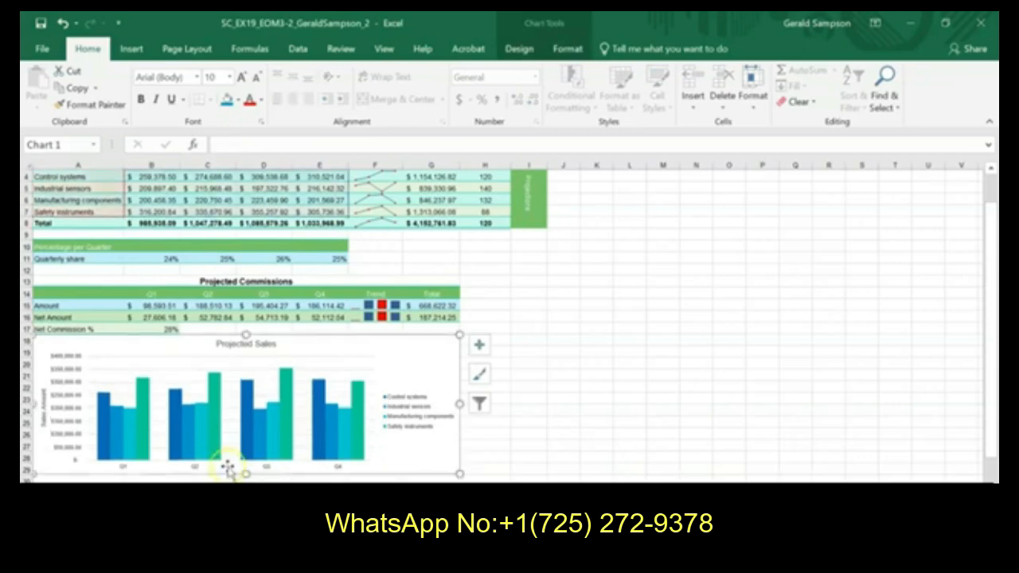